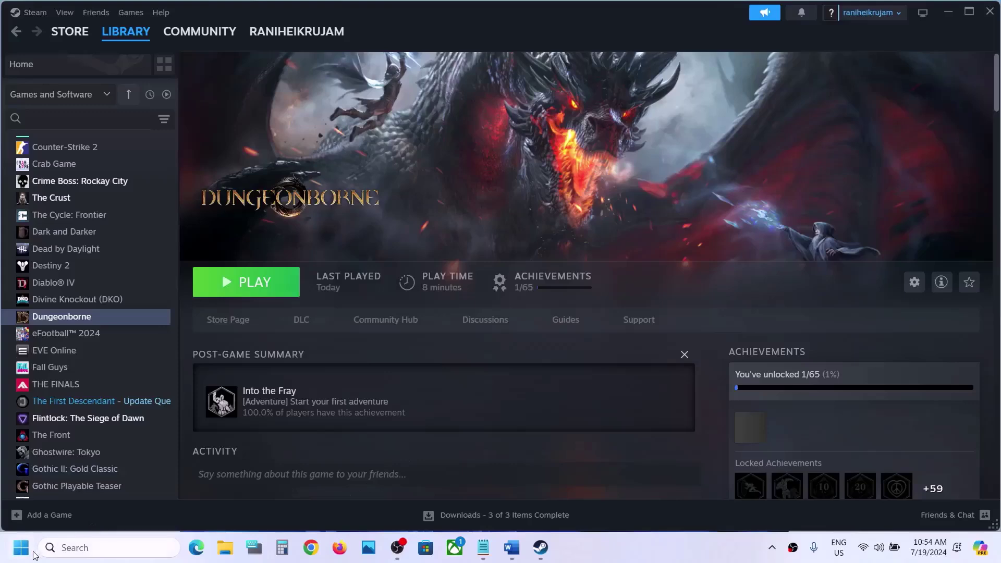
Display the PC's power options to view Restart, and dismiss them without restarting
{"action": "left_click", "coordinate": [26, 555]}
{"action": "left_click", "coordinate": [379, 502]}
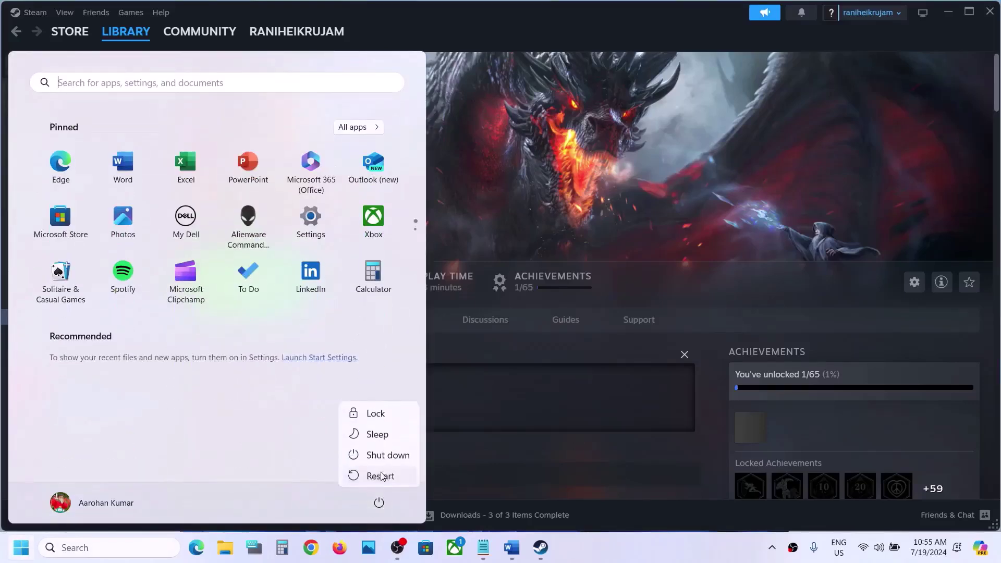
{"action": "left_click", "coordinate": [572, 250]}
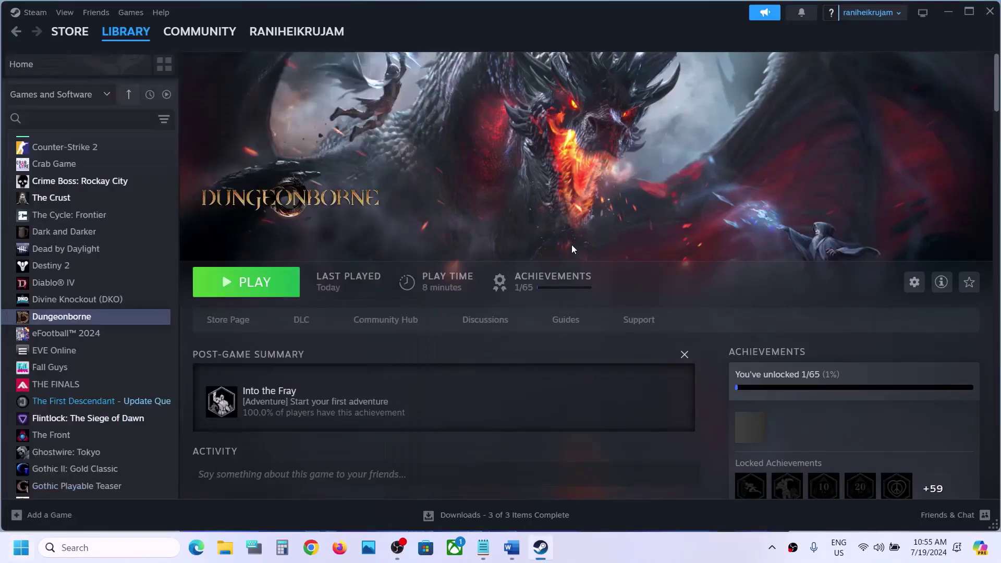
Switch to the Word document, highlight the Step 2 instruction about running the game as an administrator, and minimize the document
{"action": "left_click", "coordinate": [517, 554]}
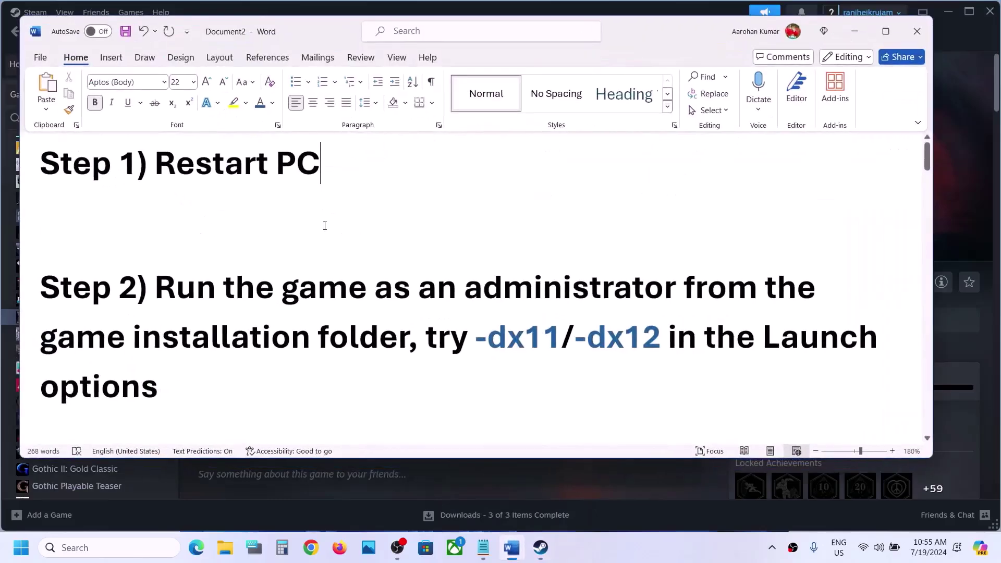
{"action": "left_click_drag", "start_coordinate": [153, 286], "coordinate": [409, 339]}
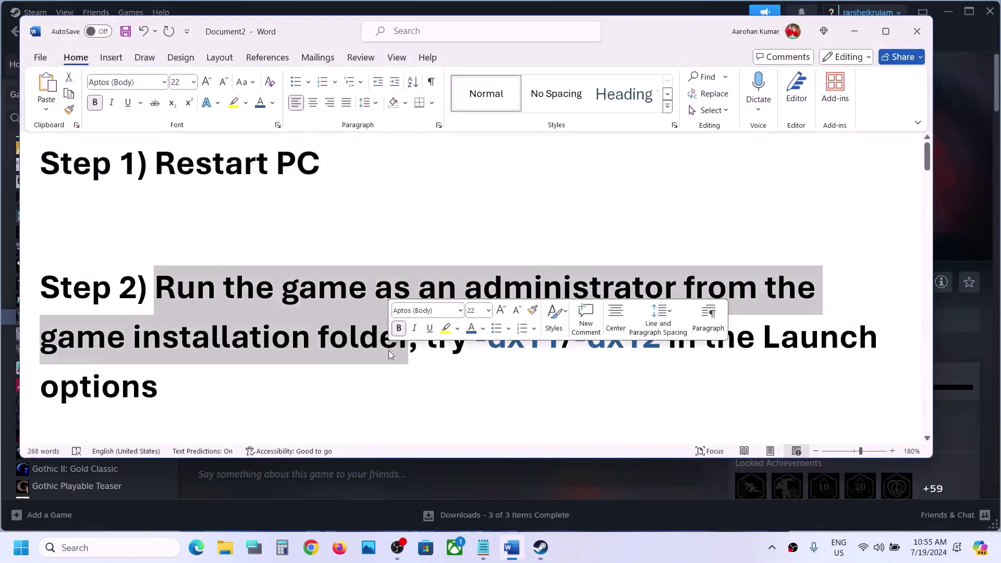
{"action": "left_click", "coordinate": [861, 32]}
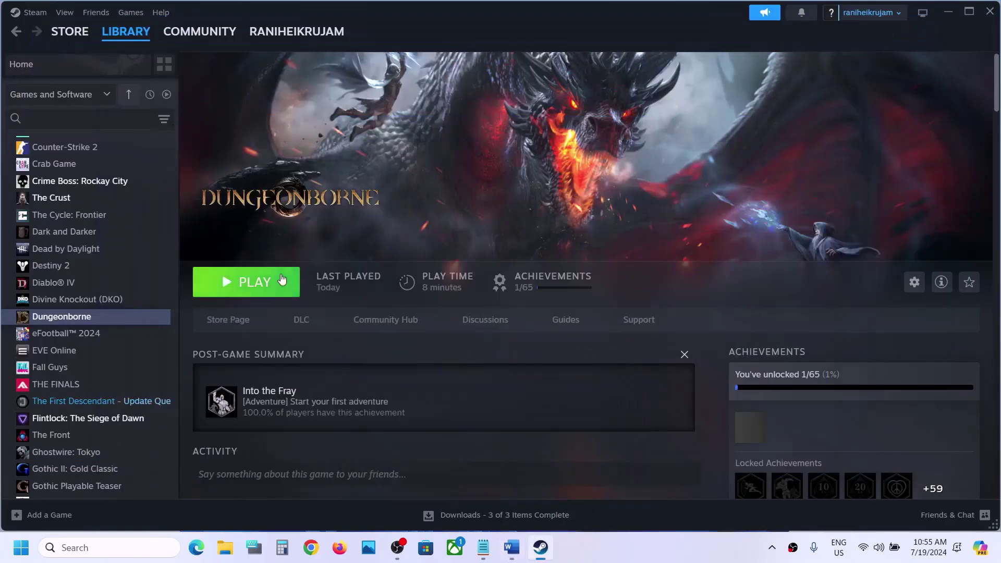
Browse Dungeonborne's local files from the Steam library
{"action": "right_click", "coordinate": [72, 318]}
{"action": "mouse_move", "coordinate": [111, 393]}
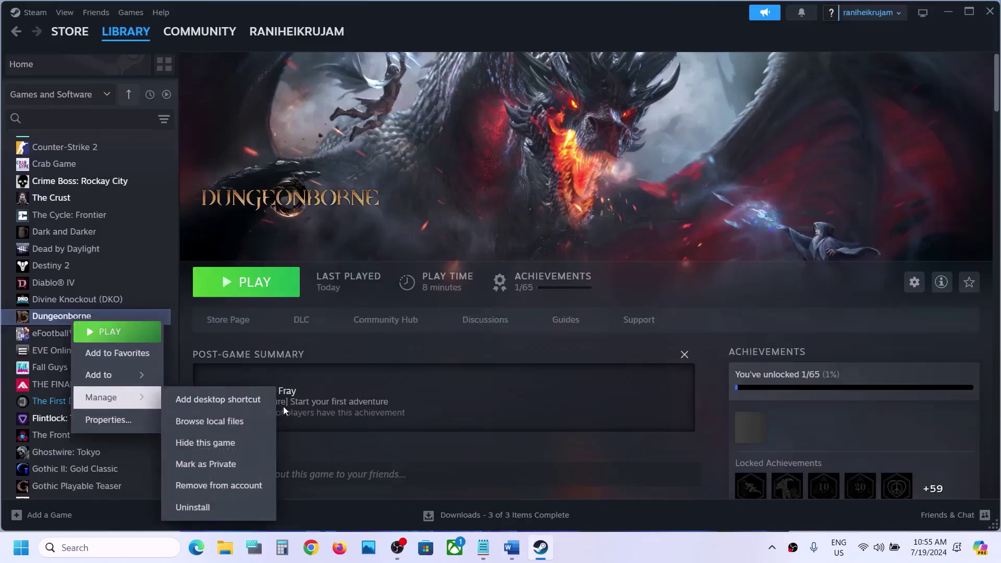
{"action": "left_click", "coordinate": [229, 429]}
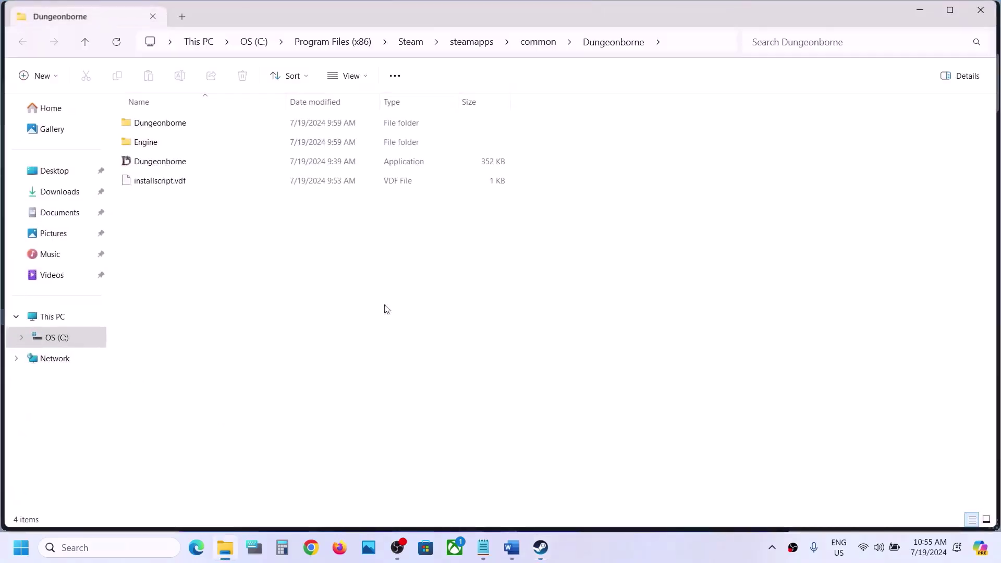
Set the Dungeonborne application in the game's installation folder to run as an administrator and apply the change
{"action": "left_click", "coordinate": [168, 165]}
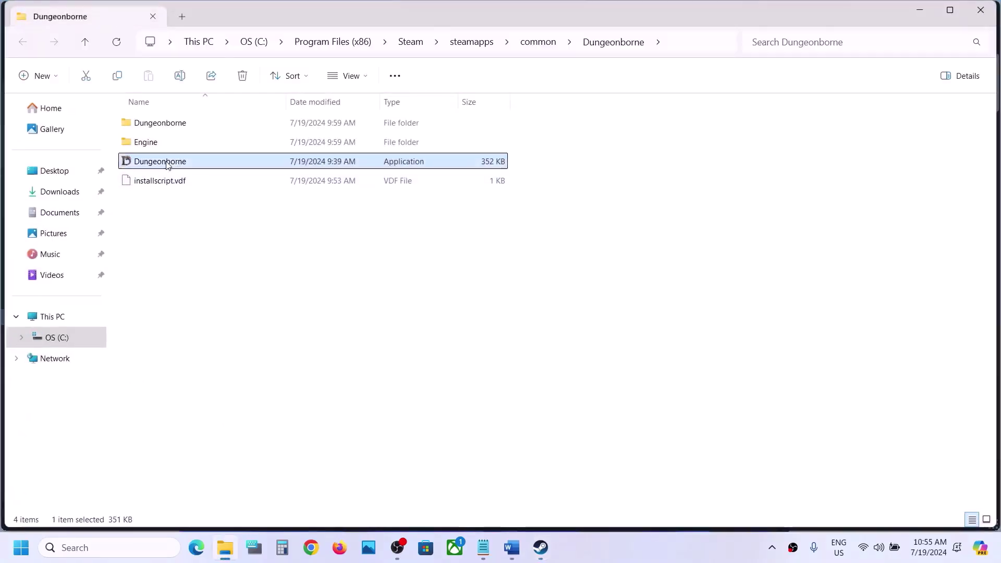
{"action": "right_click", "coordinate": [168, 165]}
{"action": "left_click", "coordinate": [226, 351]}
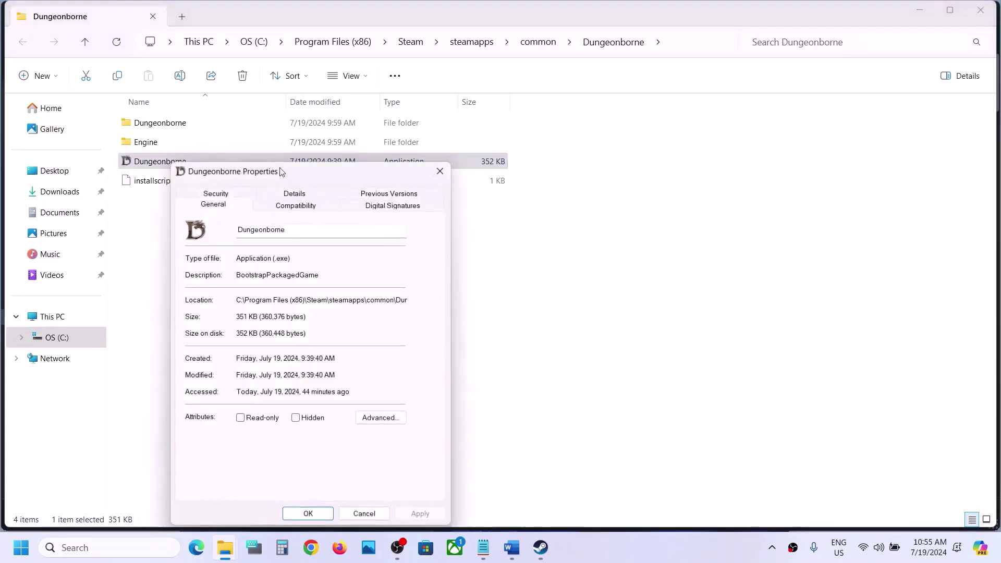
{"action": "left_click", "coordinate": [283, 208]}
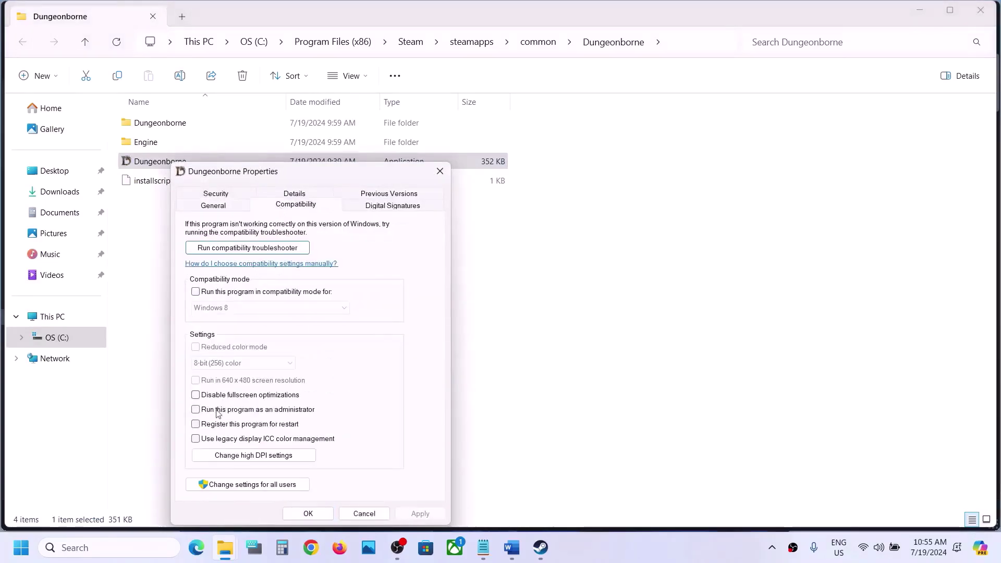
{"action": "left_click", "coordinate": [196, 409]}
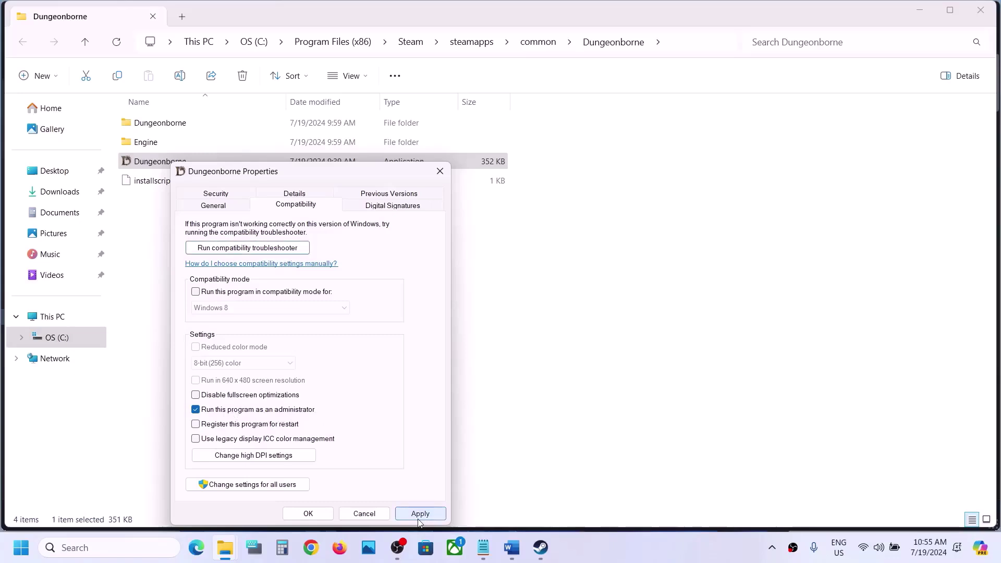
{"action": "left_click", "coordinate": [317, 515]}
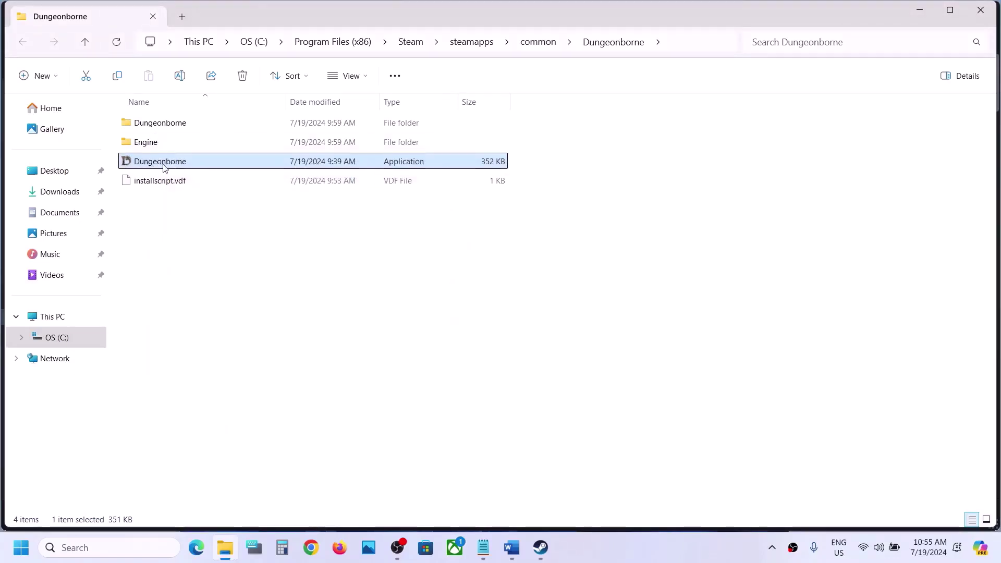
Enable compatibility mode for Windows 8 in the Dungeonborne application's properties and apply it
{"action": "right_click", "coordinate": [202, 163]}
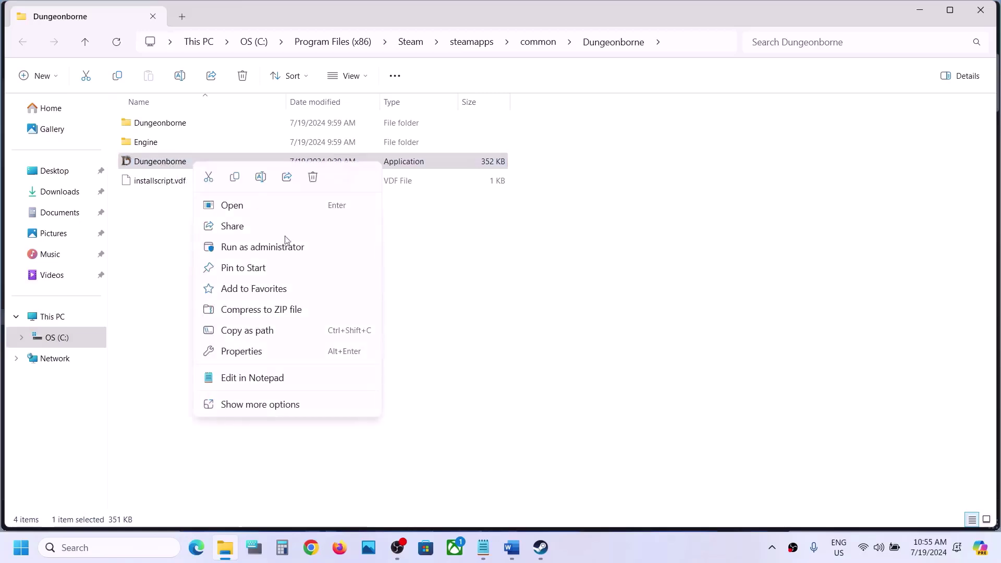
{"action": "left_click", "coordinate": [270, 351]}
{"action": "left_click", "coordinate": [310, 206]}
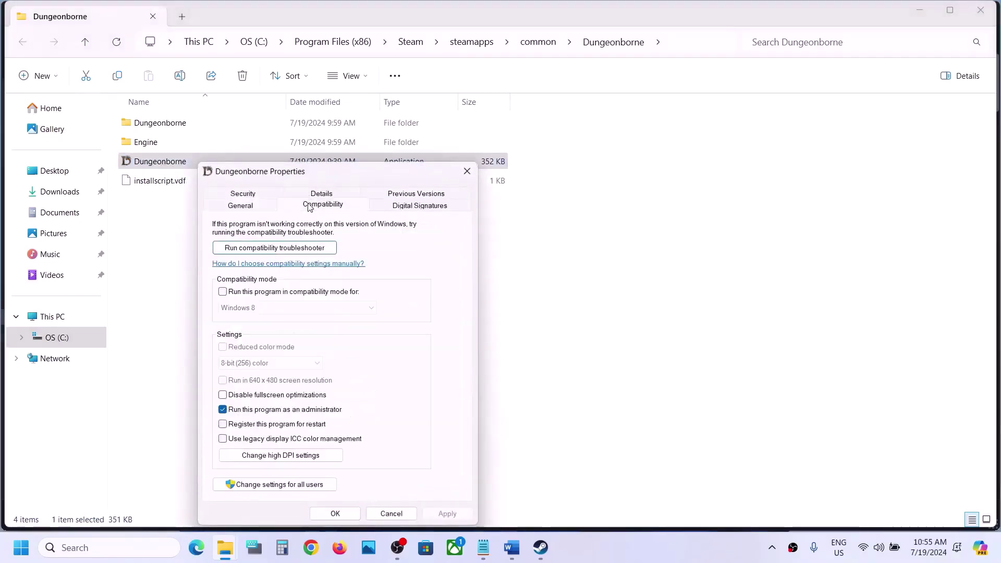
{"action": "left_click", "coordinate": [234, 293]}
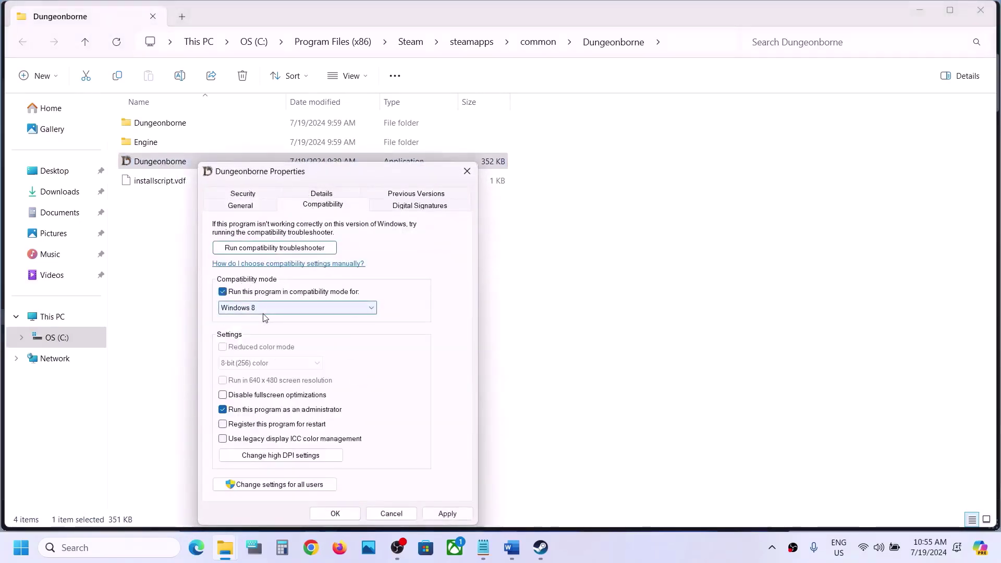
{"action": "left_click", "coordinate": [460, 516]}
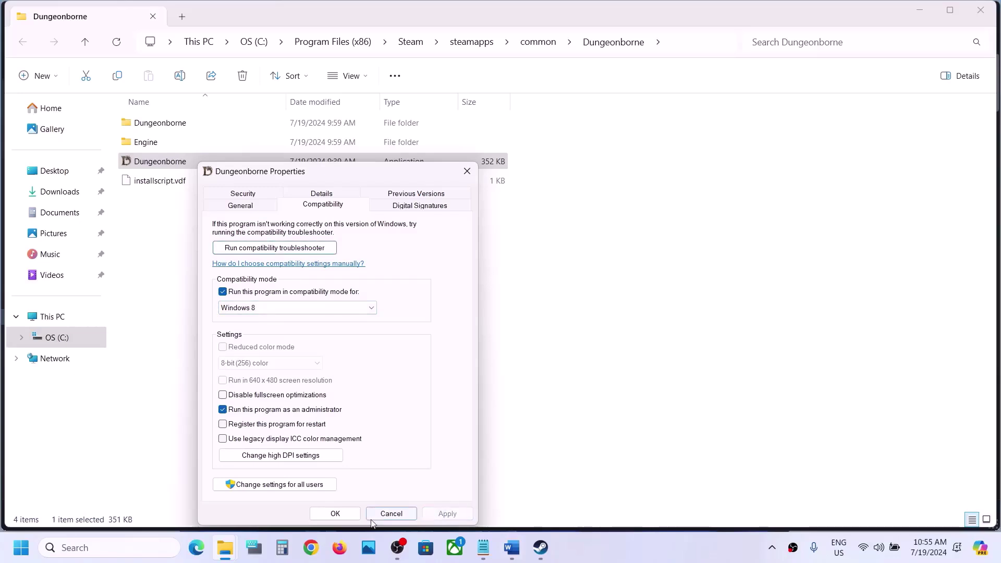
Change the Dungeonborne application's compatibility mode to Windows 7 and apply it
{"action": "left_click", "coordinate": [161, 165]}
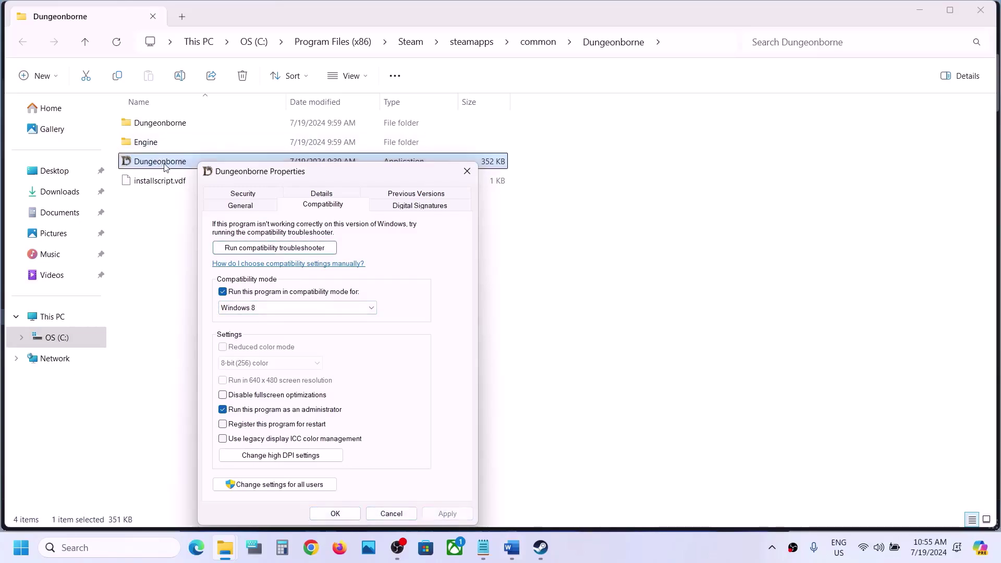
{"action": "left_click", "coordinate": [333, 307]}
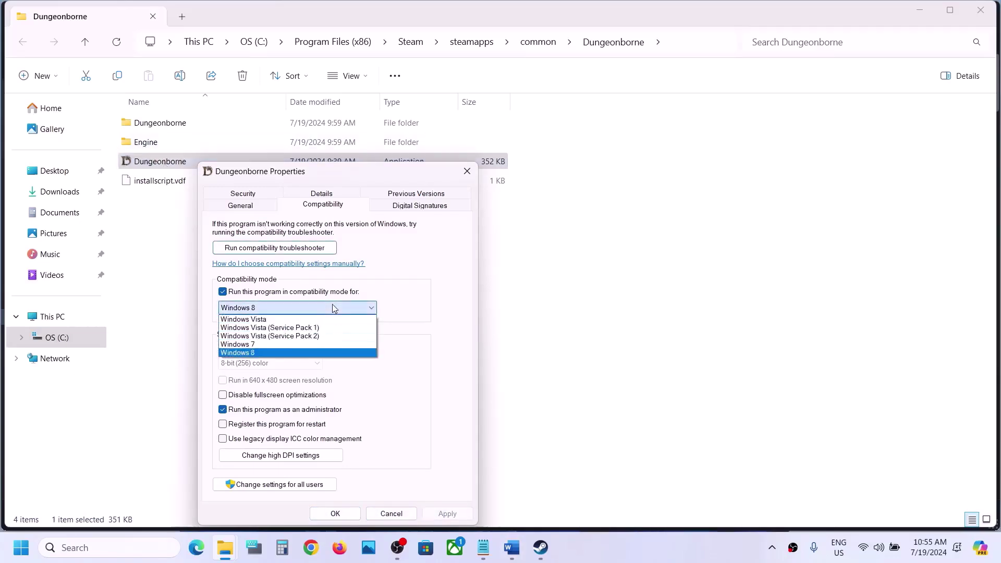
{"action": "left_click", "coordinate": [260, 345]}
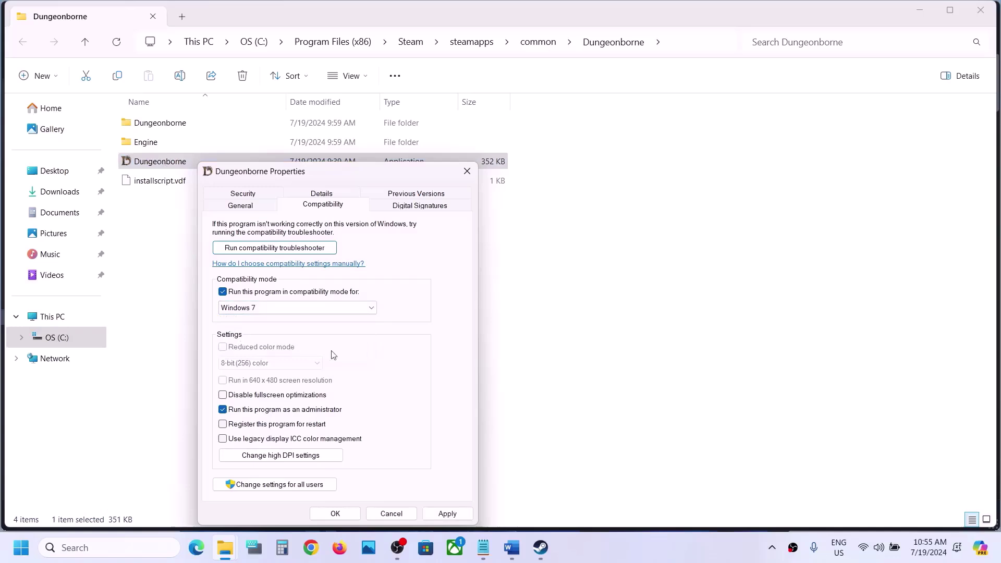
{"action": "left_click", "coordinate": [445, 514]}
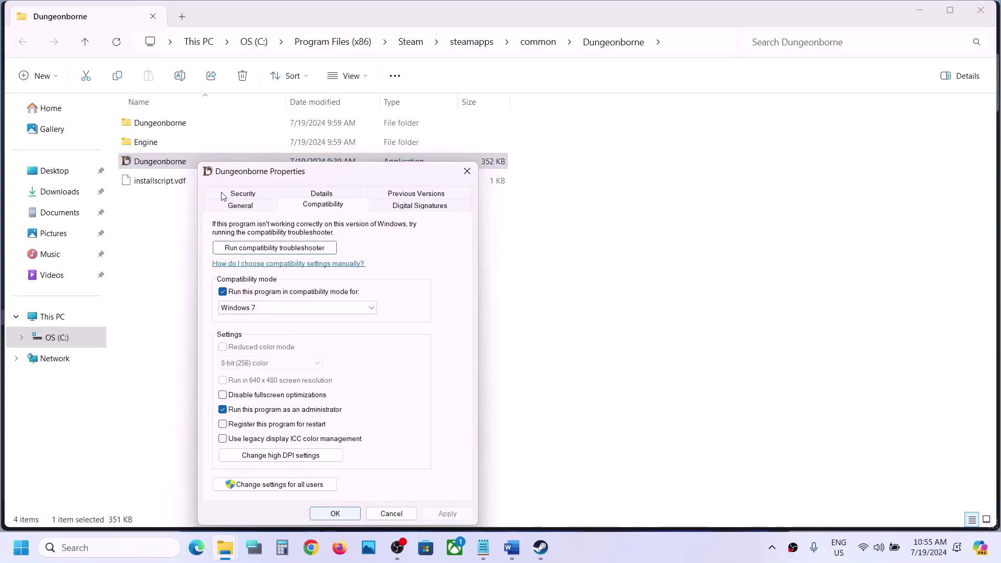
Disable fullscreen optimizations for the Dungeonborne application, apply the setting and close its properties
{"action": "left_click", "coordinate": [172, 163]}
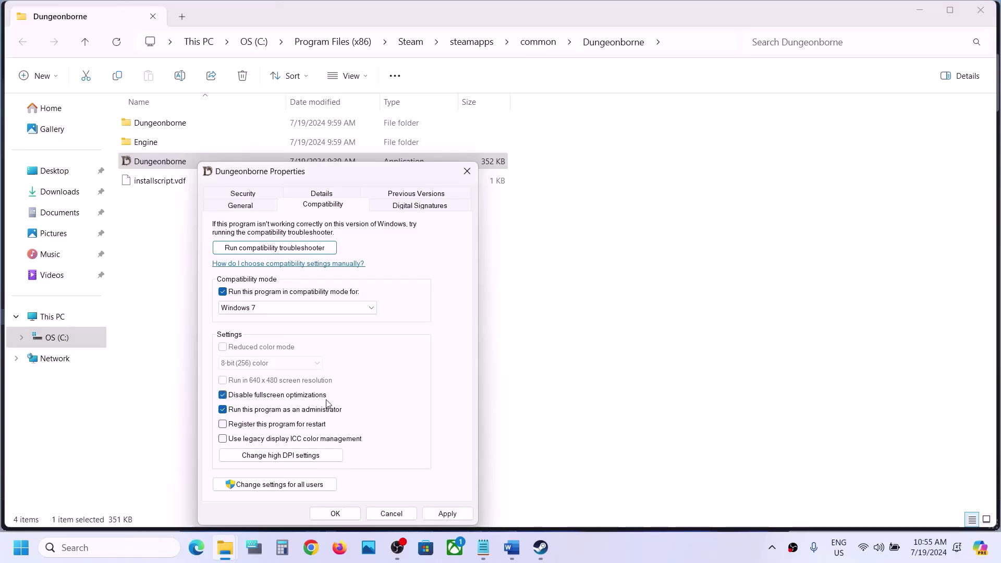
{"action": "left_click", "coordinate": [446, 513]}
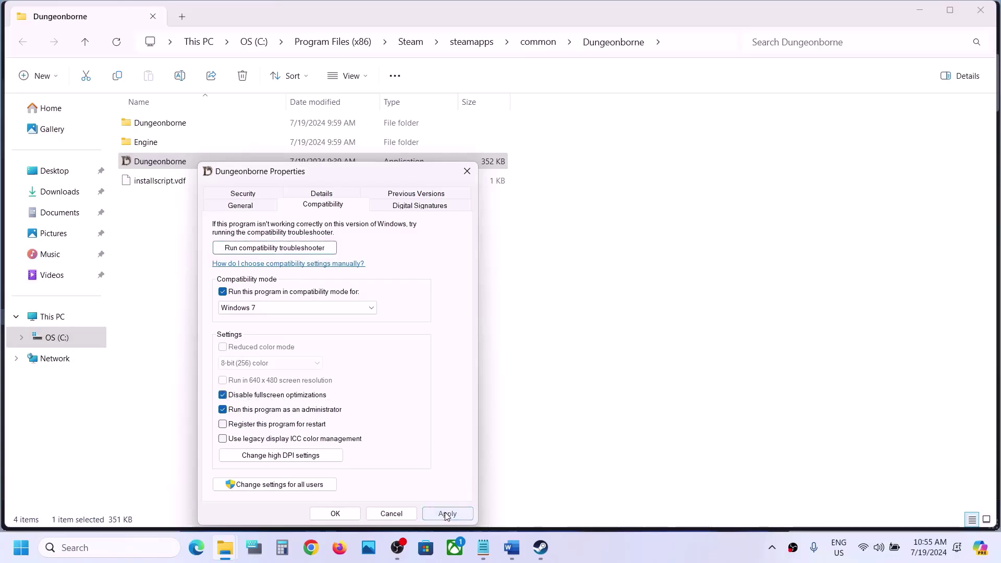
{"action": "left_click", "coordinate": [328, 514]}
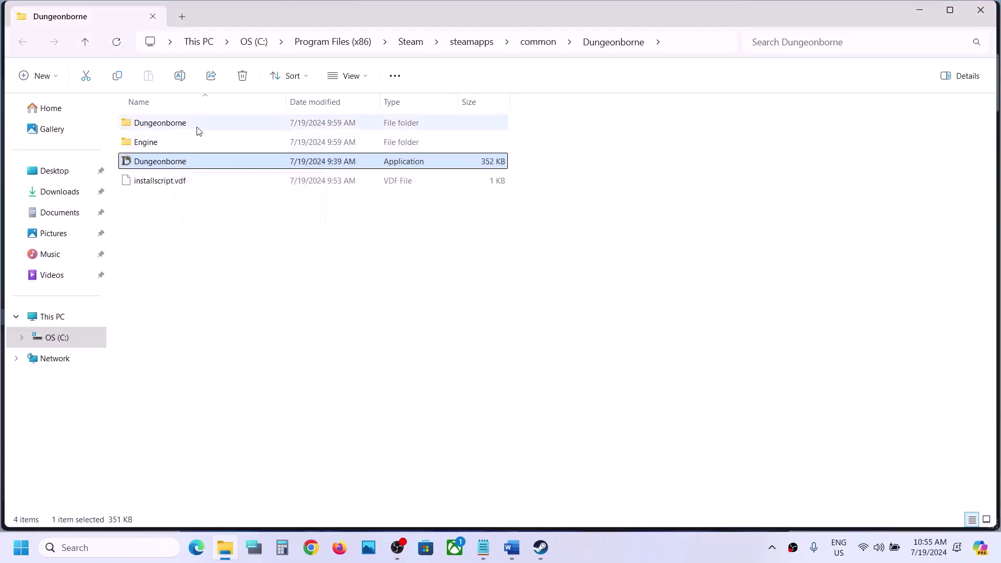
Open the Win64 folder inside the Dungeonborne subfolder's Binaries folder
{"action": "double_click", "coordinate": [175, 128]}
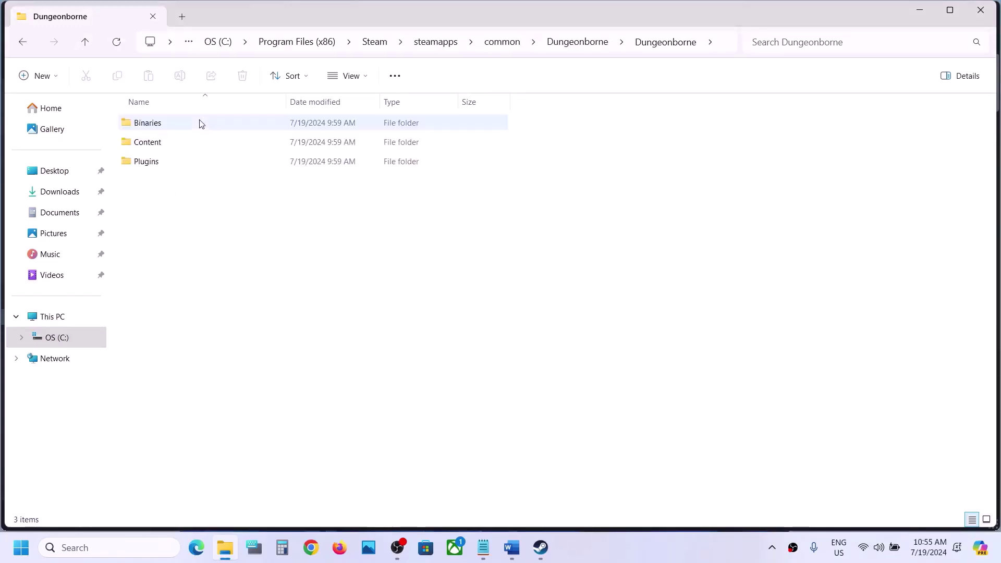
{"action": "double_click", "coordinate": [184, 128]}
{"action": "double_click", "coordinate": [181, 128]}
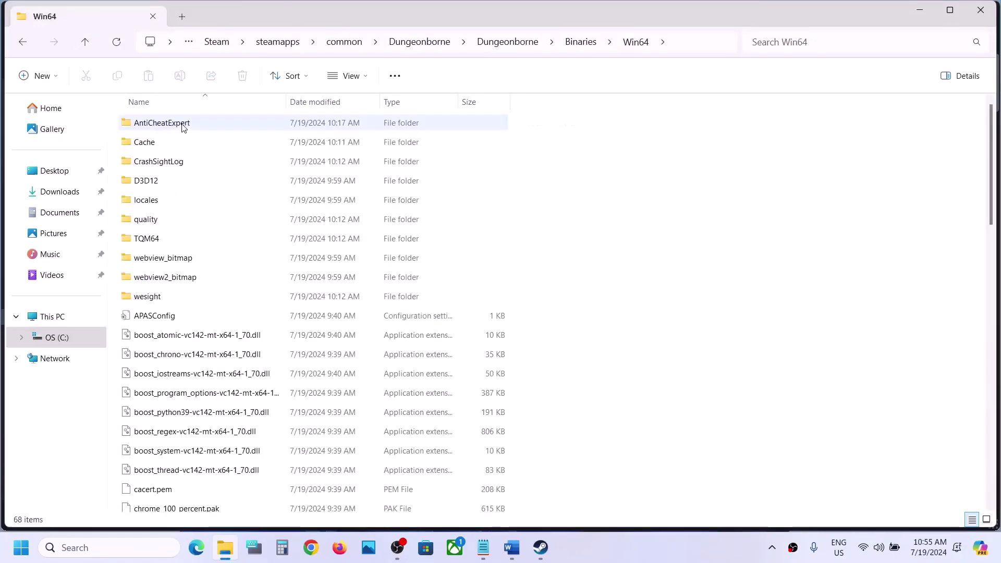
Set the Dungeonborne application in the Win64 folder to run as an administrator and apply the change
{"action": "scroll", "coordinate": [178, 278], "scroll_direction": "down", "scroll_amount": 8}
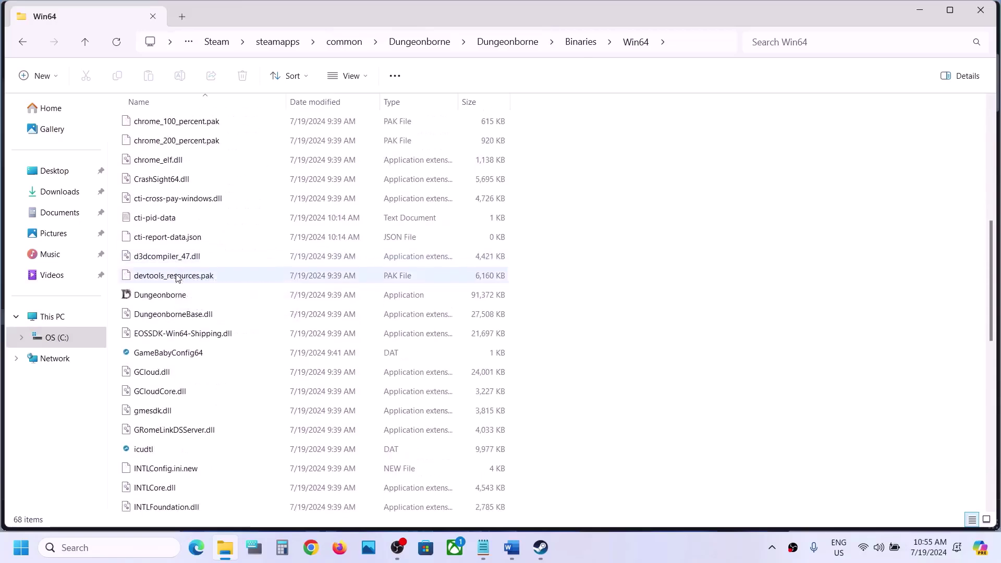
{"action": "scroll", "coordinate": [190, 223], "scroll_direction": "down", "scroll_amount": 6}
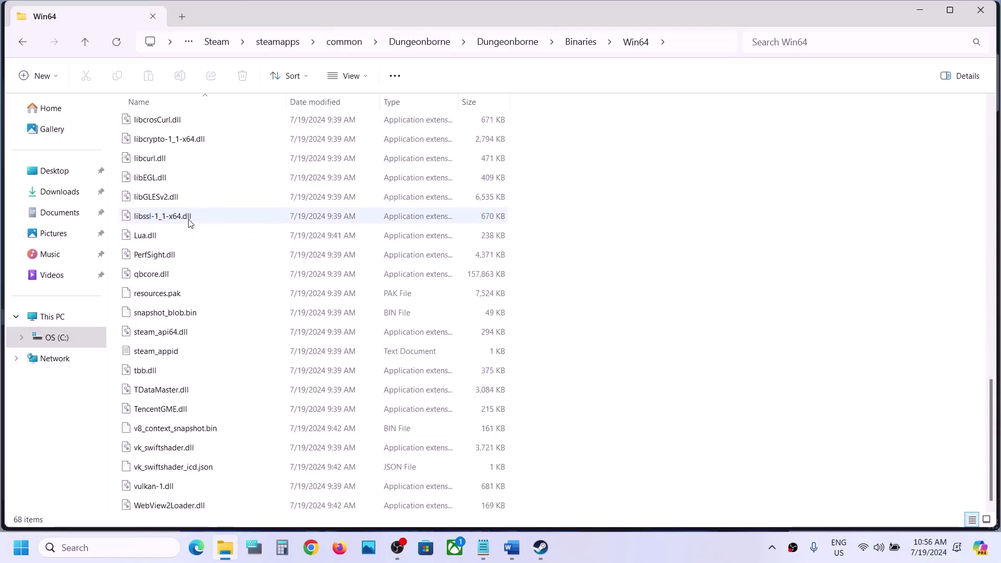
{"action": "scroll", "coordinate": [190, 223], "scroll_direction": "up", "scroll_amount": 7}
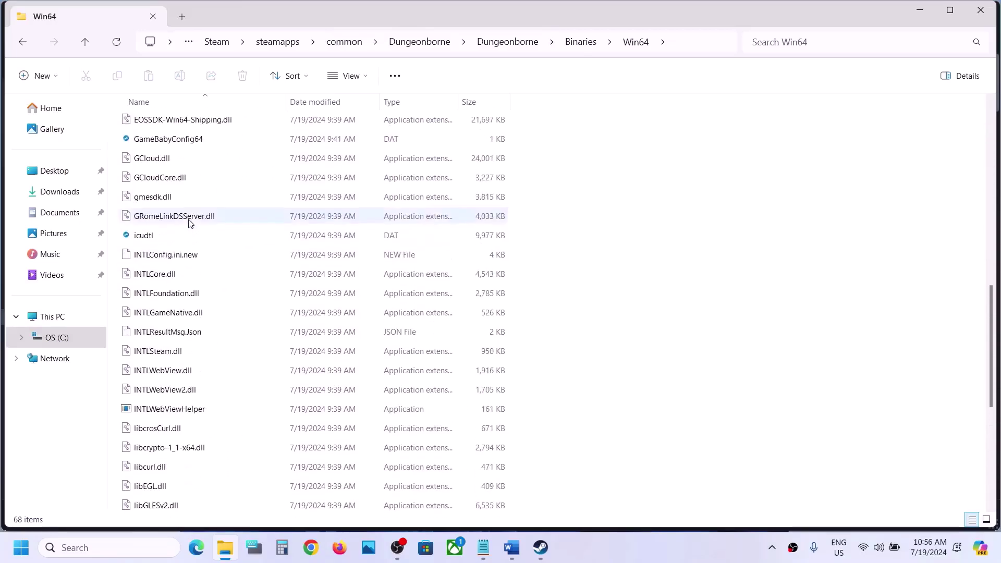
{"action": "left_click", "coordinate": [176, 236]}
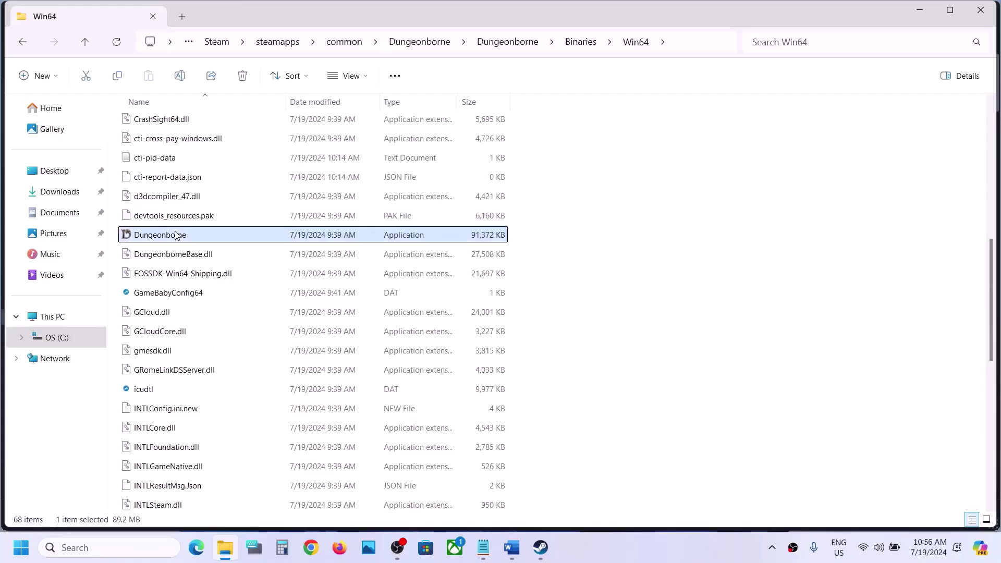
{"action": "right_click", "coordinate": [166, 239]}
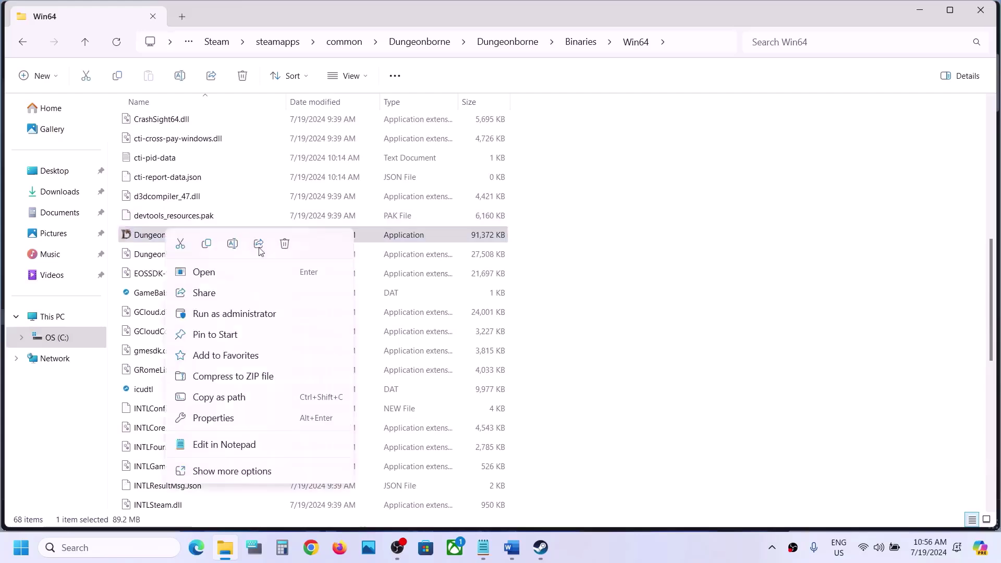
{"action": "left_click", "coordinate": [208, 419]}
{"action": "left_click_drag", "start_coordinate": [354, 170], "coordinate": [384, 95]}
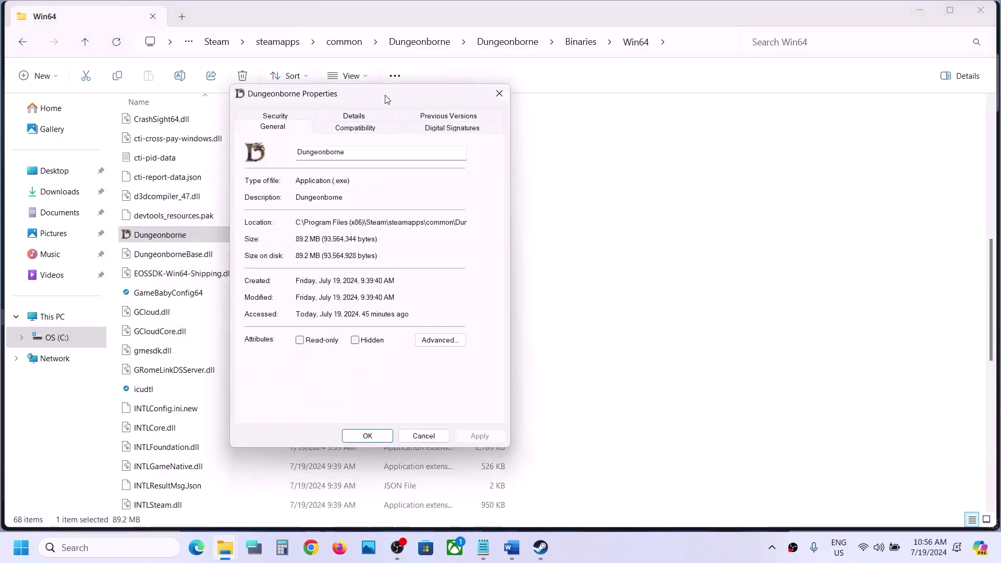
{"action": "left_click", "coordinate": [378, 121]}
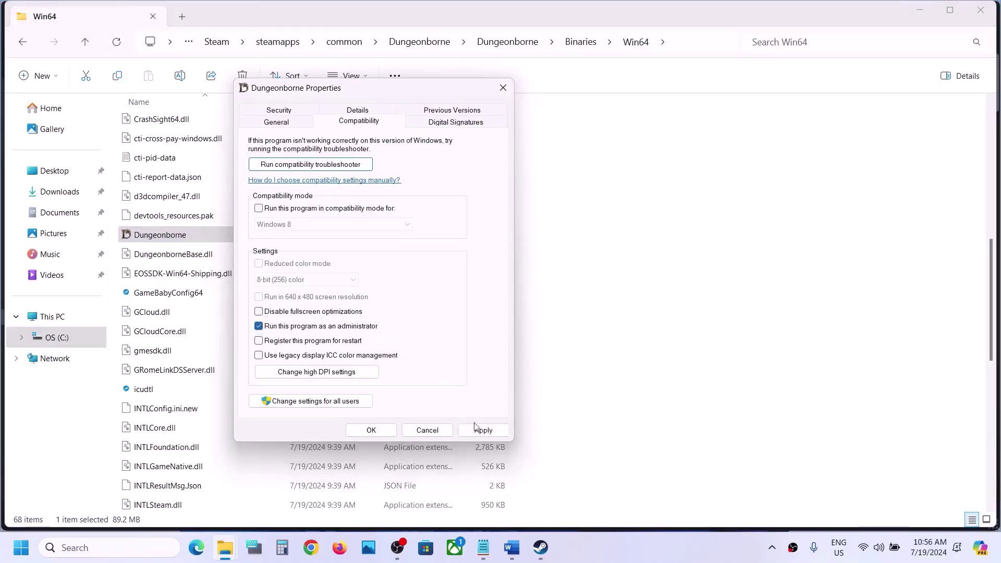
{"action": "left_click", "coordinate": [471, 436]}
{"action": "left_click", "coordinate": [376, 433]}
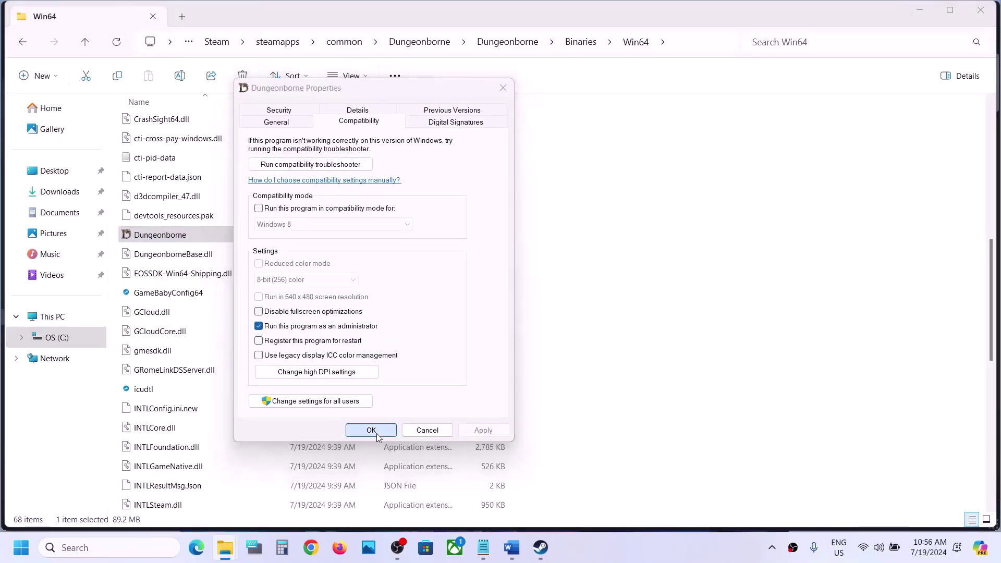
Set the Dungeonborne application in the Win64 folder to run in compatibility mode for Windows 8 and apply it
{"action": "right_click", "coordinate": [178, 236]}
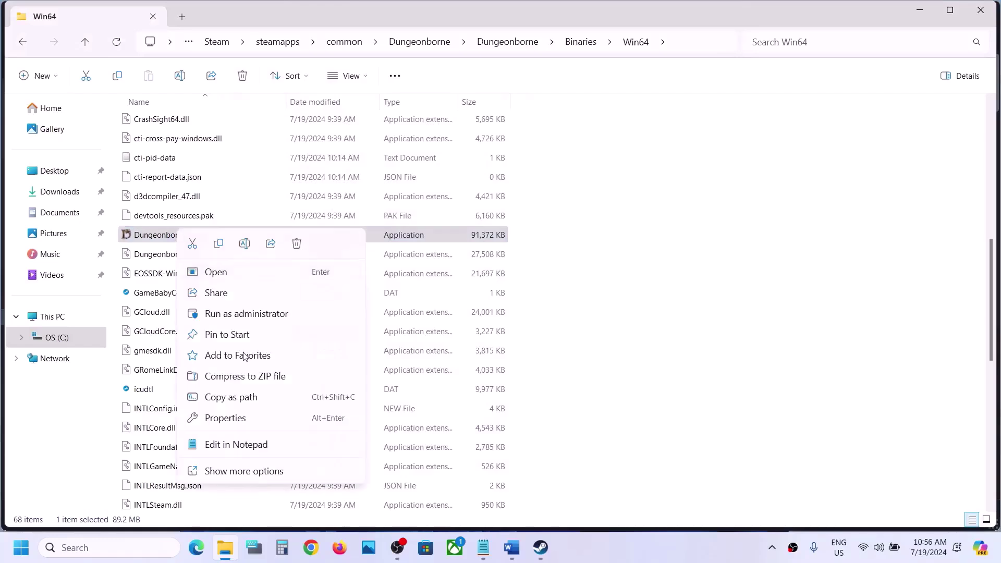
{"action": "left_click", "coordinate": [225, 418]}
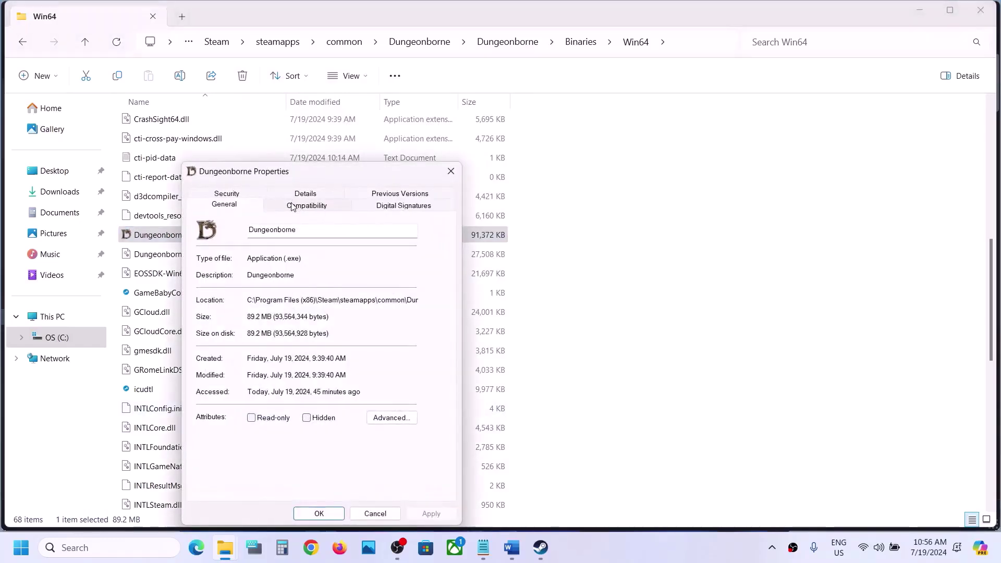
{"action": "left_click", "coordinate": [293, 207]}
{"action": "left_click", "coordinate": [206, 292]}
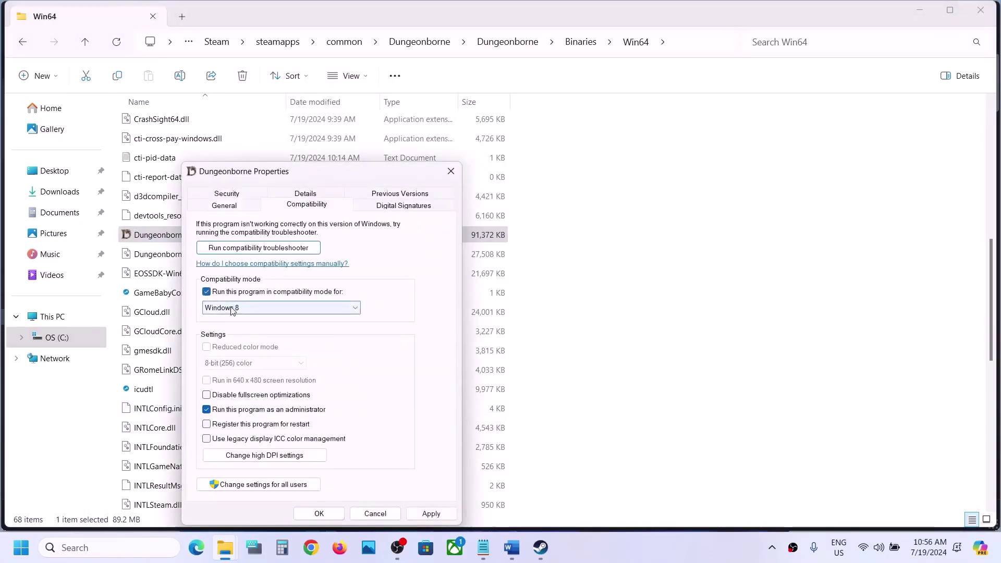
{"action": "left_click", "coordinate": [427, 515]}
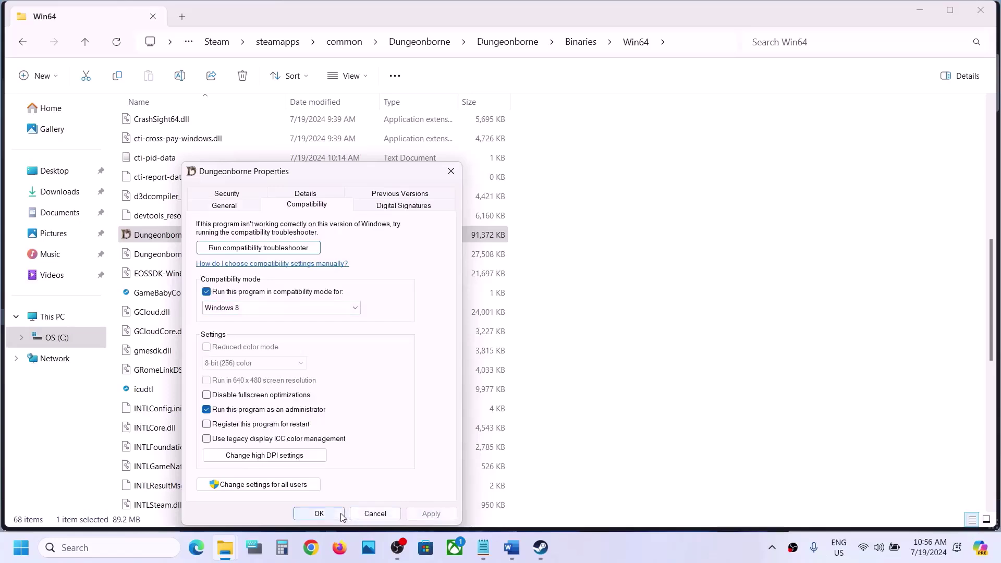
Change the Win64 Dungeonborne application's compatibility mode to Windows 7 and apply it
{"action": "left_click", "coordinate": [256, 309]}
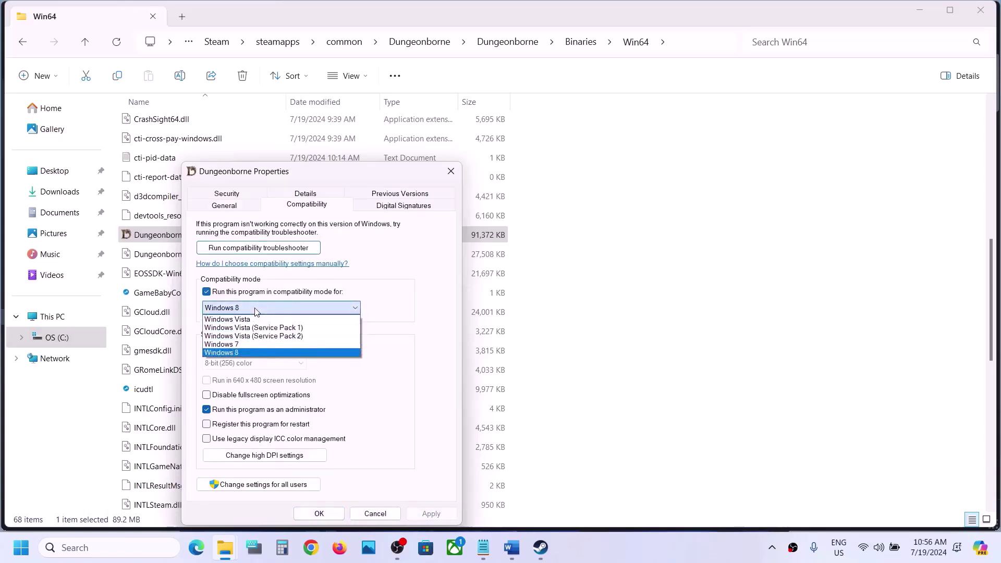
{"action": "left_click", "coordinate": [237, 344]}
{"action": "left_click", "coordinate": [423, 515]}
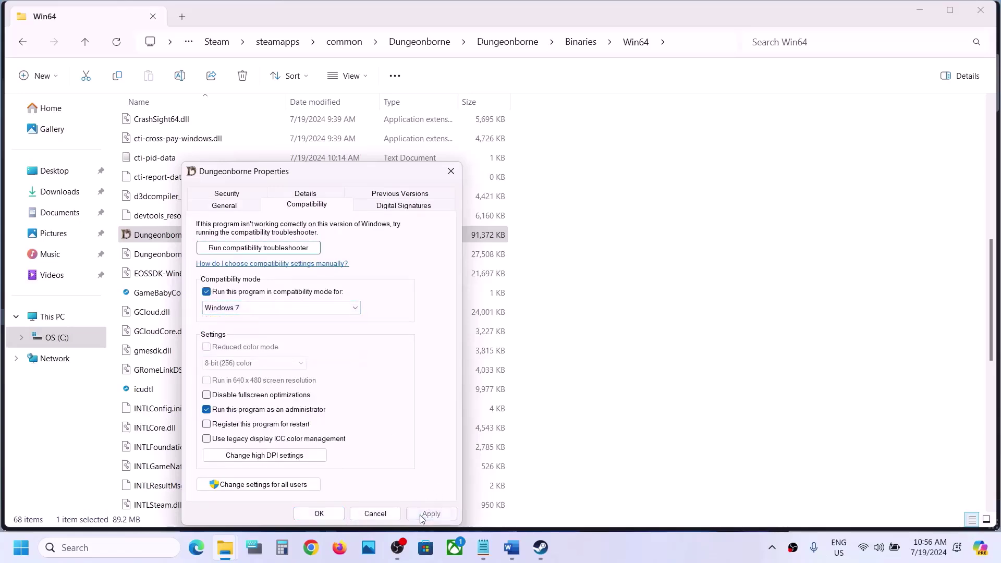
Disable fullscreen optimizations for the Win64 Dungeonborne application, apply the setting and close its properties
{"action": "left_click", "coordinate": [223, 398]}
{"action": "left_click", "coordinate": [431, 514]}
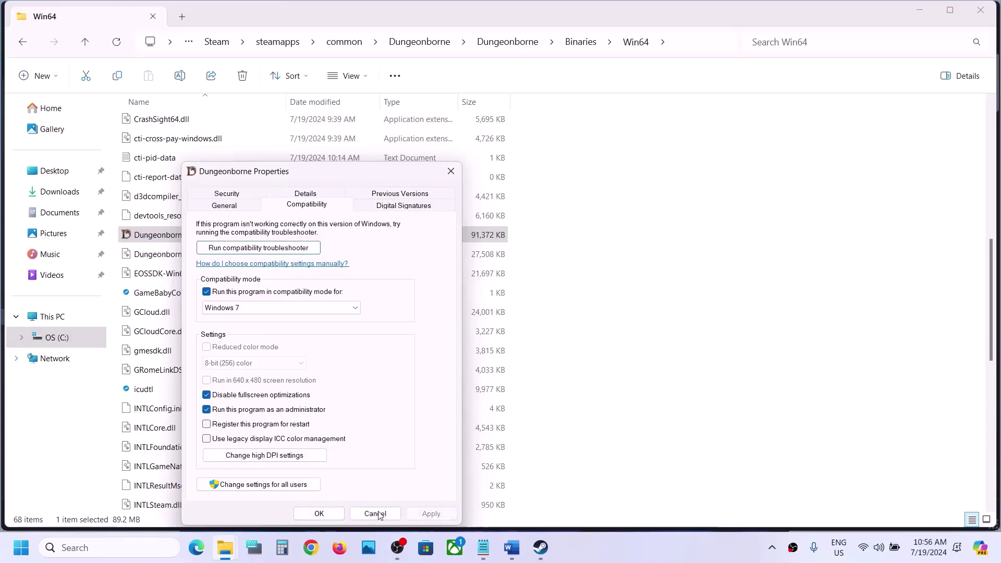
{"action": "left_click", "coordinate": [319, 514]}
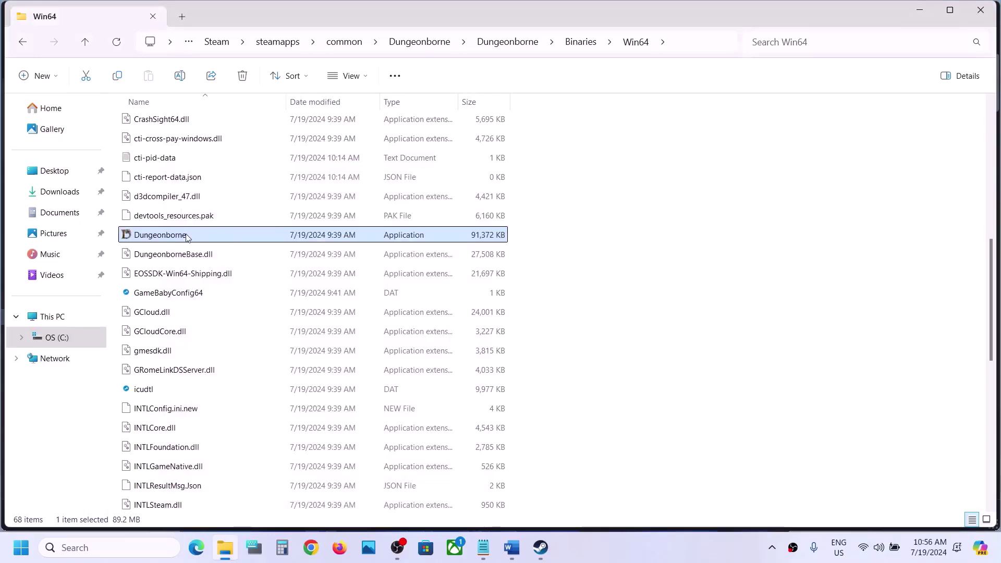
Clear the compatibility mode, fullscreen optimizations and administrator options of the Win64 Dungeonborne application and close its properties
{"action": "scroll", "coordinate": [216, 212], "scroll_direction": "up", "scroll_amount": 8}
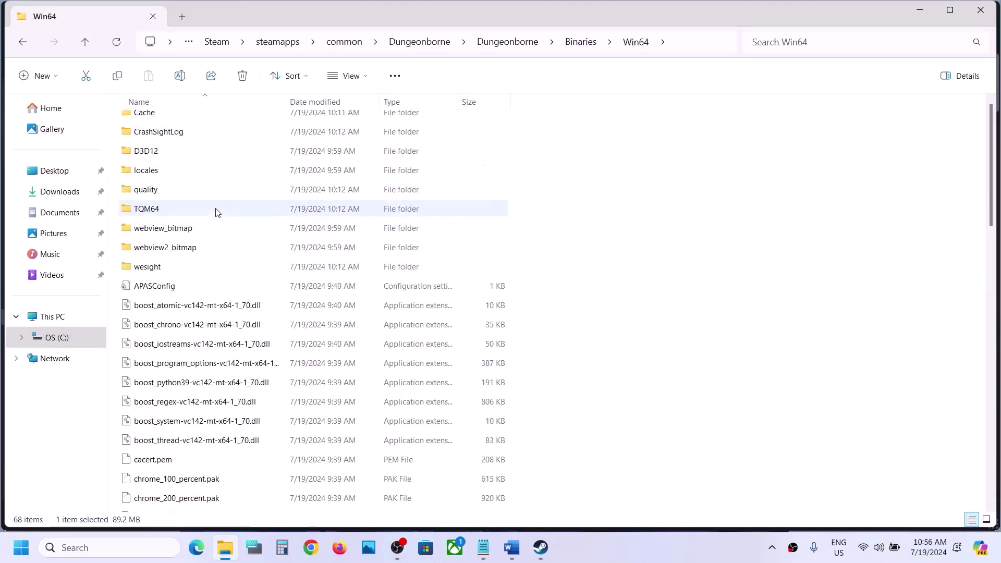
{"action": "scroll", "coordinate": [216, 212], "scroll_direction": "up", "scroll_amount": 1}
{"action": "scroll", "coordinate": [218, 213], "scroll_direction": "down", "scroll_amount": 8}
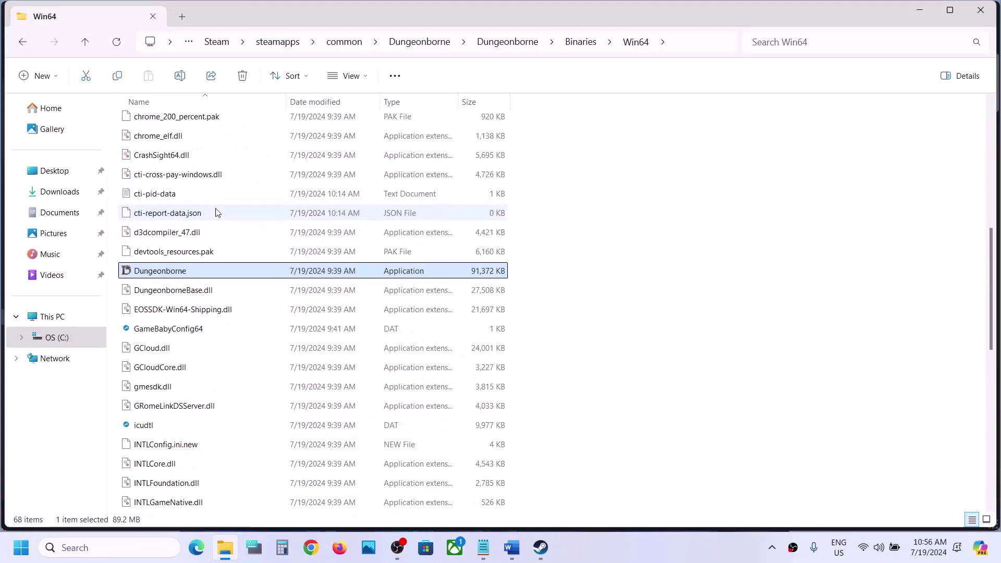
{"action": "right_click", "coordinate": [170, 276]}
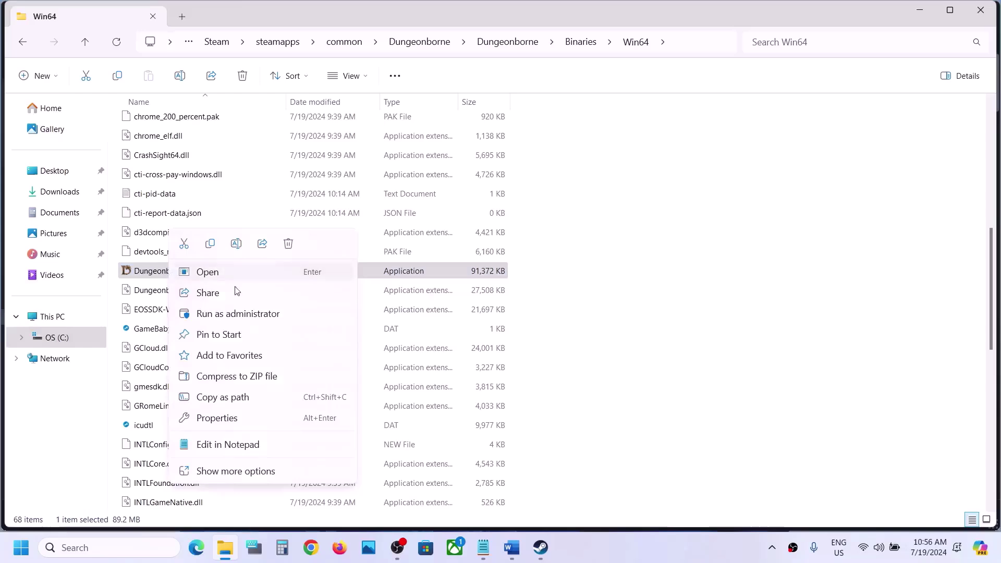
{"action": "left_click", "coordinate": [226, 416]}
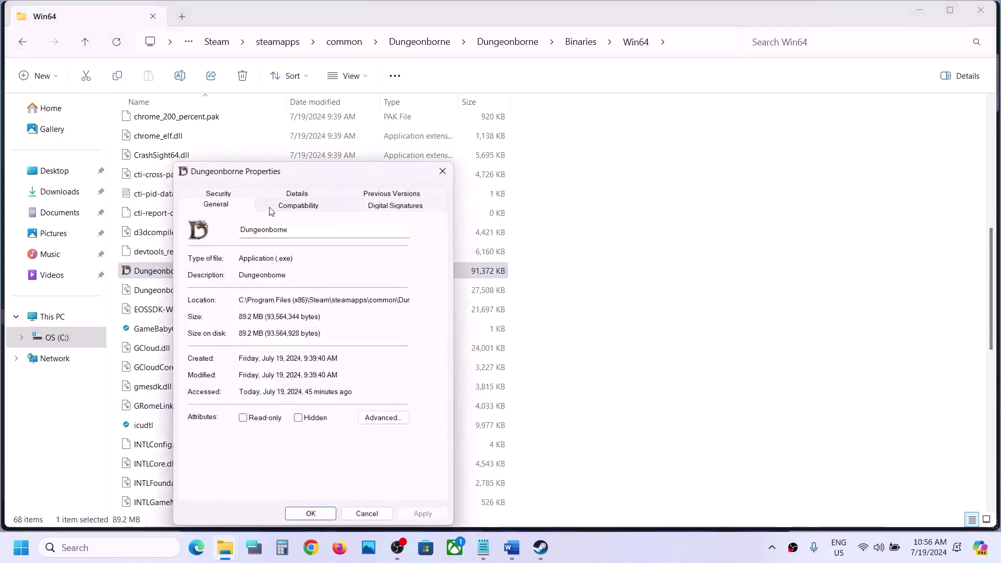
{"action": "left_click", "coordinate": [272, 207]}
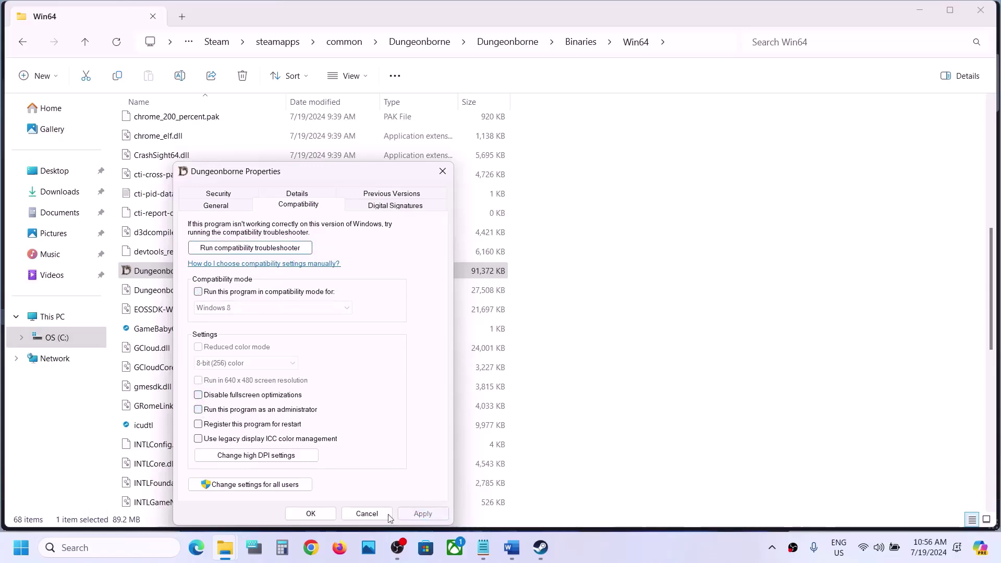
{"action": "left_click", "coordinate": [324, 515]}
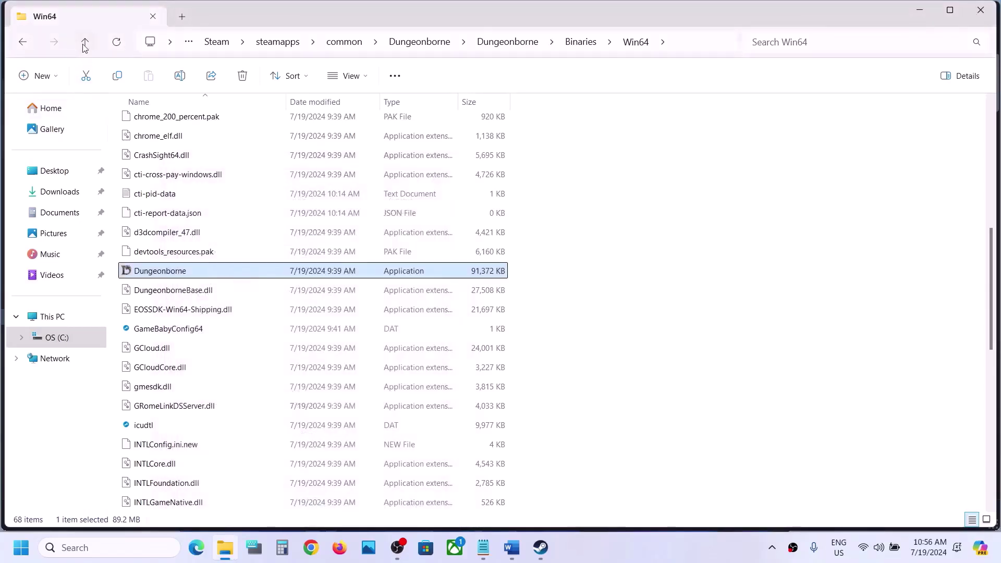
In the game's main Dungeonborne folder, clear the application's compatibility mode, fullscreen optimizations and administrator options and save
{"action": "left_click", "coordinate": [85, 43]}
{"action": "left_click", "coordinate": [85, 44]}
{"action": "left_click", "coordinate": [85, 46]}
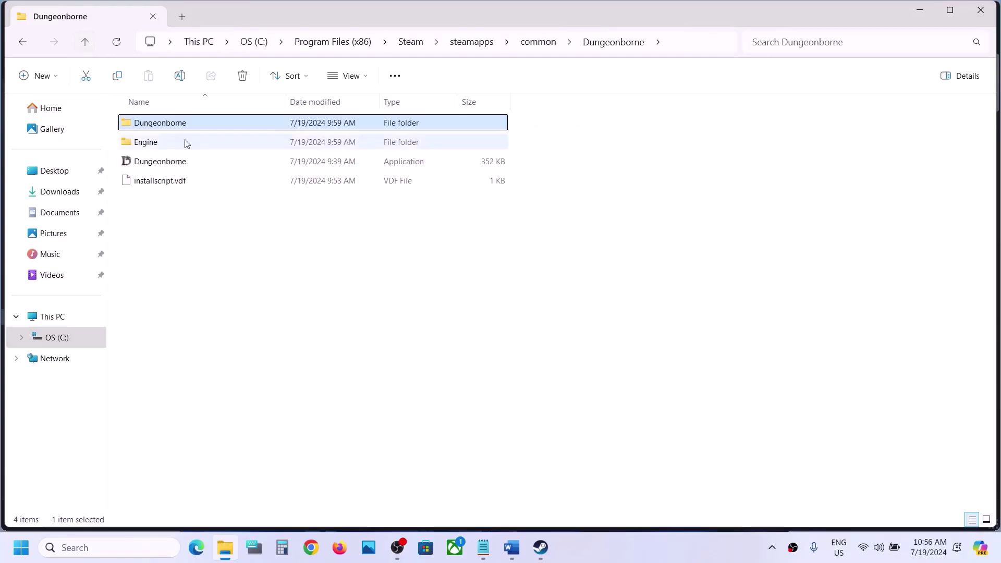
{"action": "left_click", "coordinate": [164, 164]}
{"action": "right_click", "coordinate": [163, 166]}
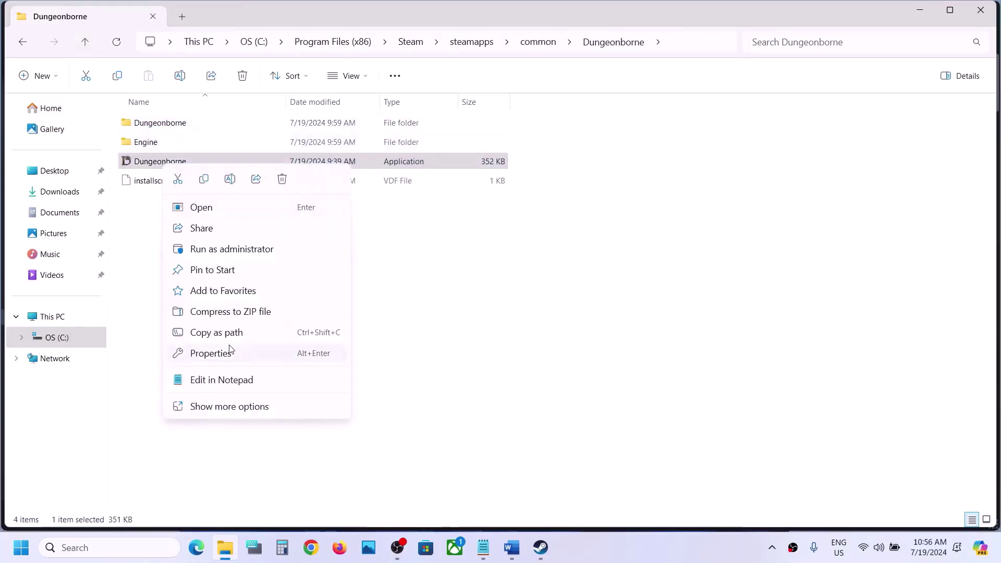
{"action": "left_click", "coordinate": [230, 350]}
{"action": "left_click", "coordinate": [281, 205]}
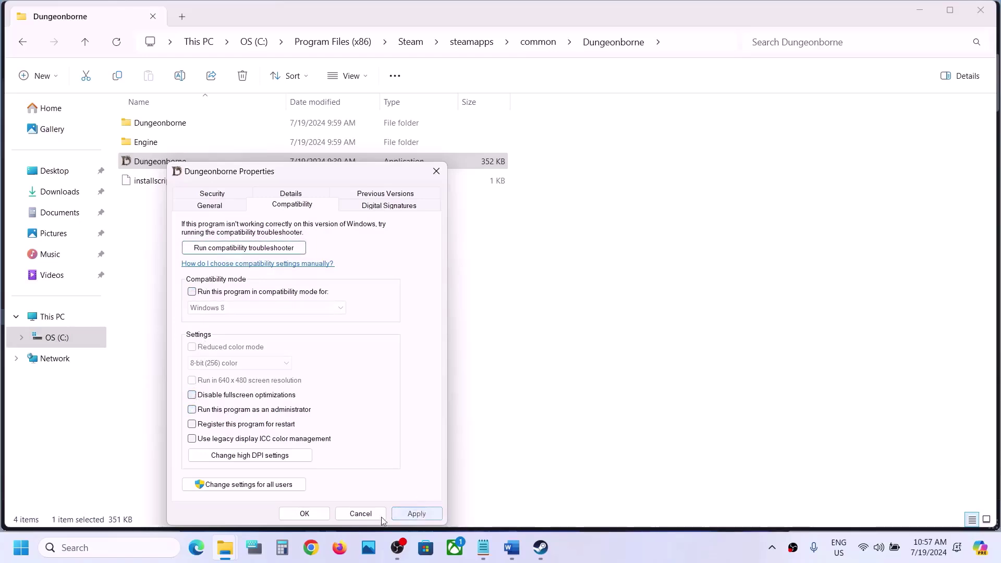
{"action": "left_click", "coordinate": [305, 513]}
Switch to the Word document and review the -dx11/-dx12 launch options named in Step 2
{"action": "left_click", "coordinate": [511, 547]}
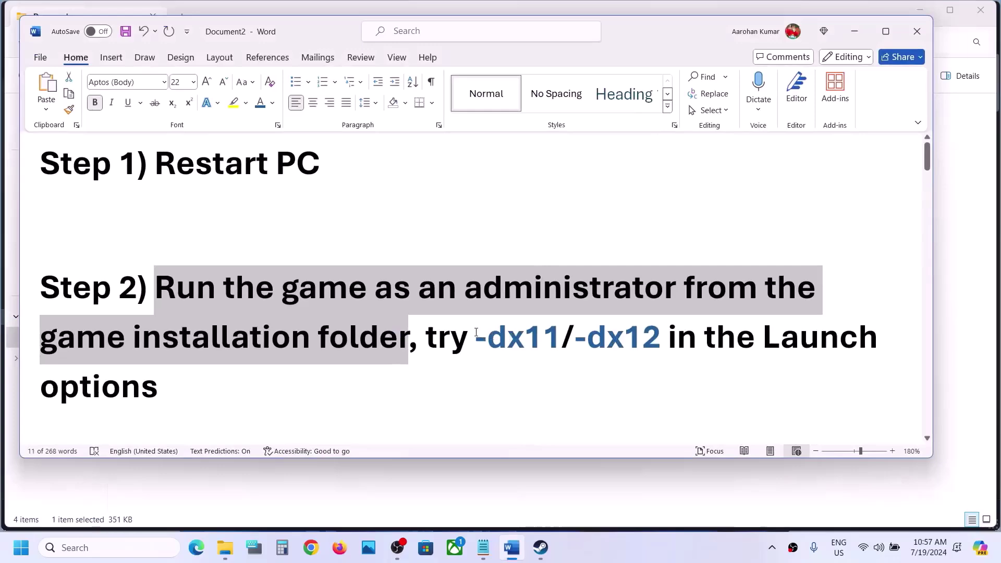
{"action": "left_click_drag", "start_coordinate": [476, 332], "coordinate": [666, 338]}
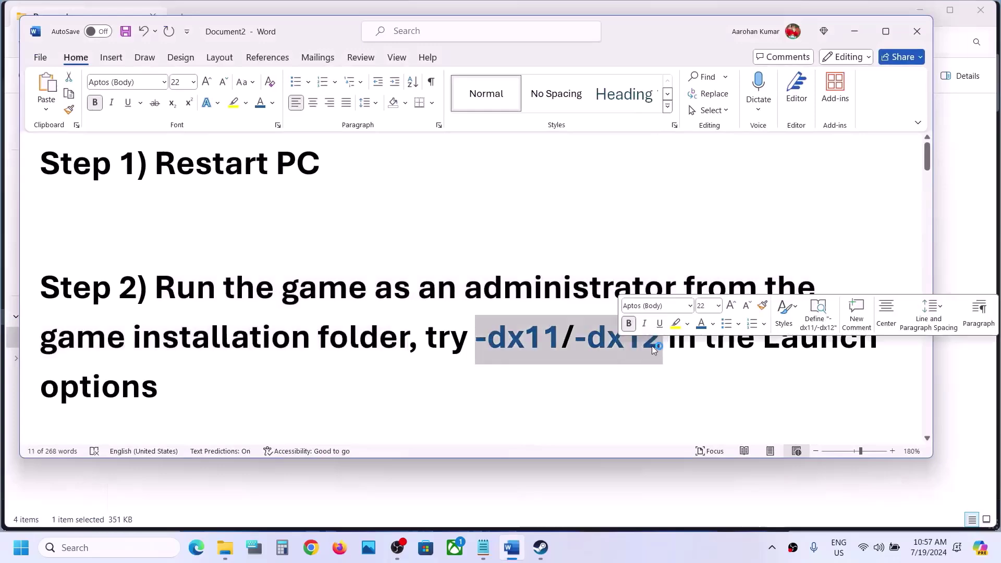
{"action": "left_click", "coordinate": [857, 33]}
Switch to Steam, set Dungeonborne's launch options to -dx11 and close its properties
{"action": "left_click", "coordinate": [541, 548]}
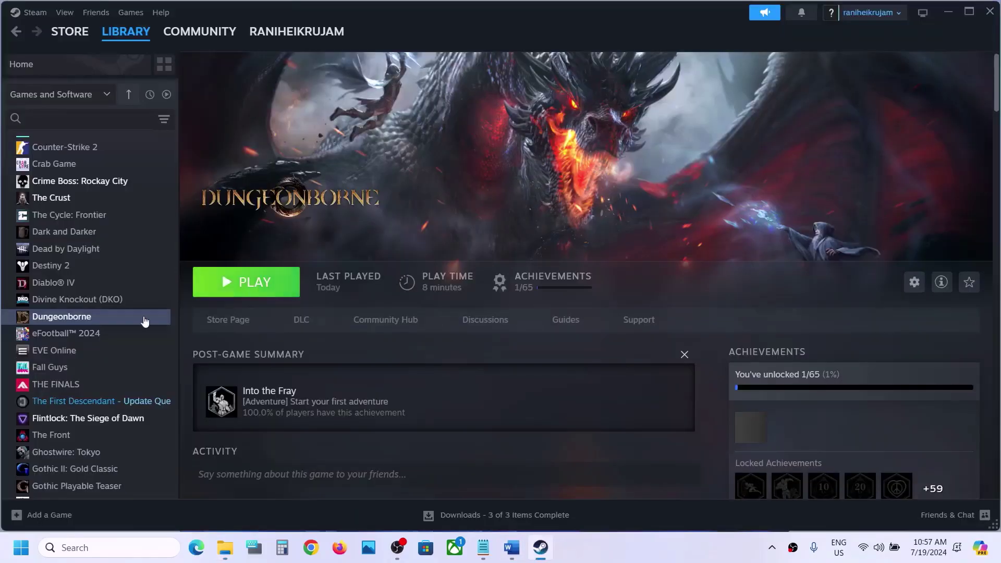
{"action": "right_click", "coordinate": [129, 321]}
{"action": "left_click", "coordinate": [168, 416]}
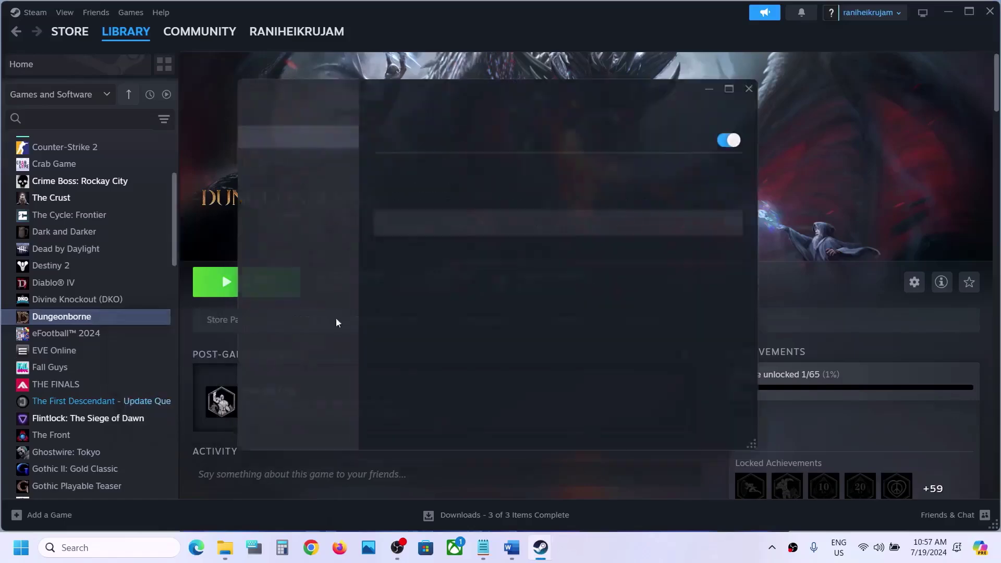
{"action": "left_click", "coordinate": [415, 224]}
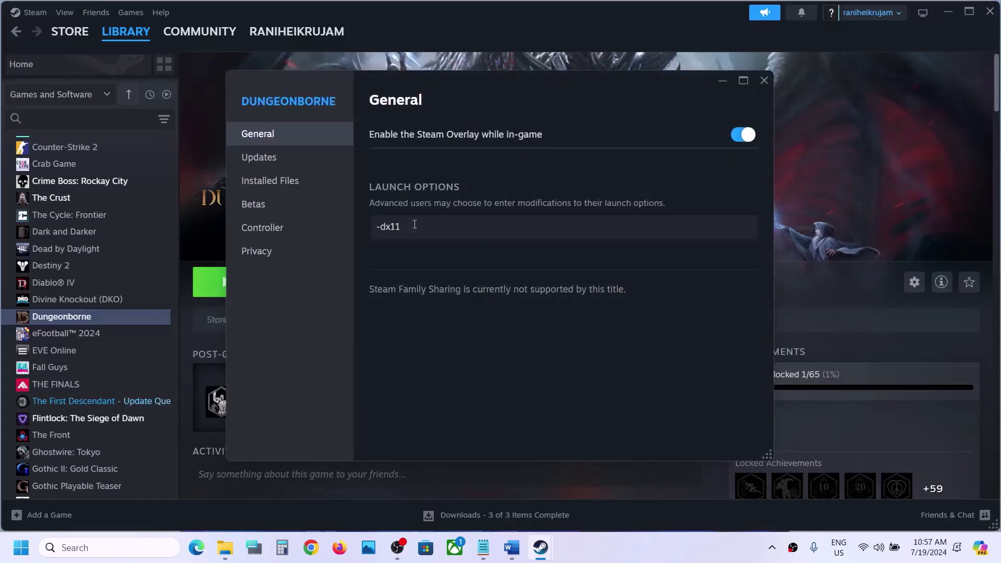
{"action": "left_click", "coordinate": [764, 82]}
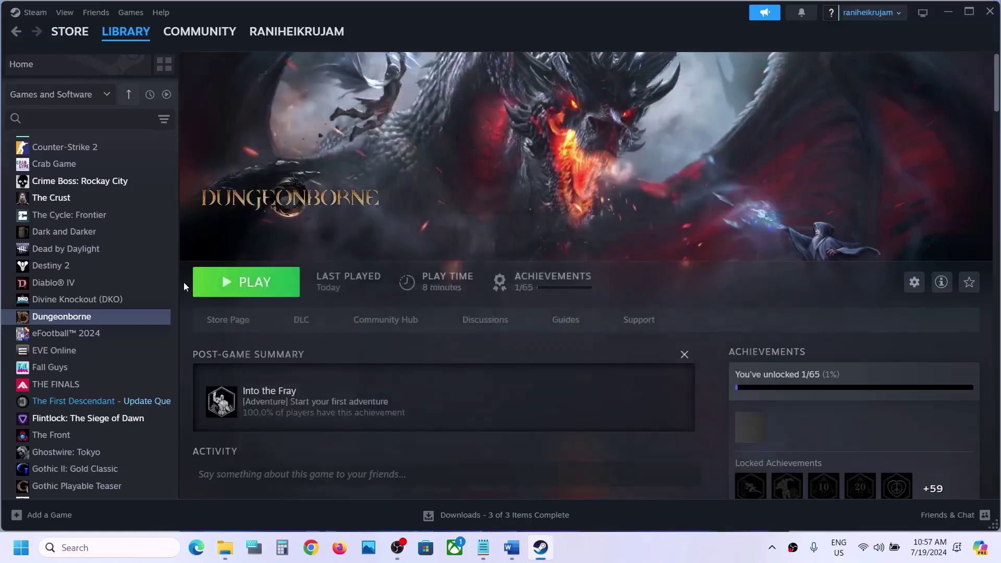
Change Dungeonborne's launch options in Steam to -dx12 and close its properties
{"action": "right_click", "coordinate": [89, 324]}
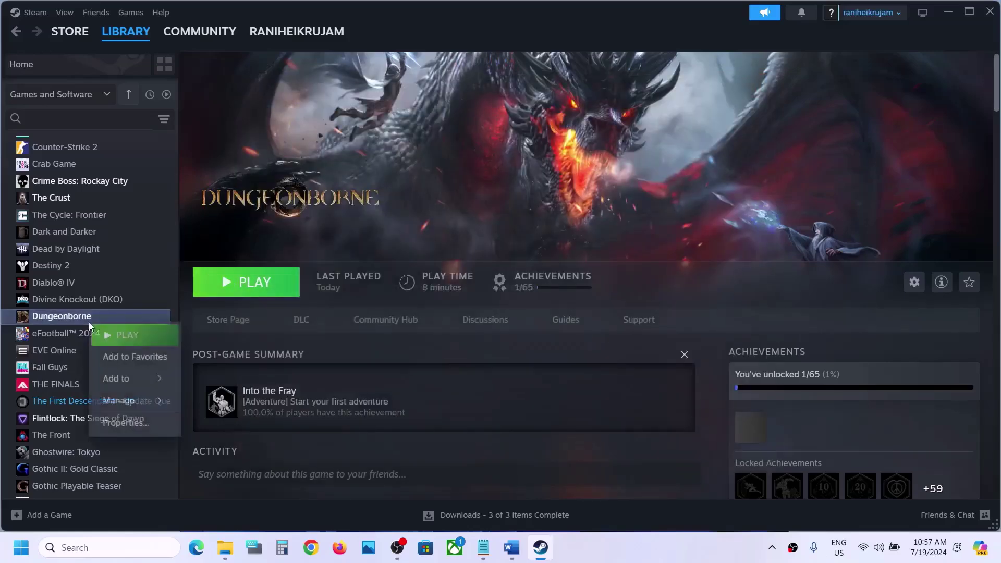
{"action": "left_click", "coordinate": [131, 423]}
{"action": "left_click_drag", "start_coordinate": [436, 223], "coordinate": [348, 239]}
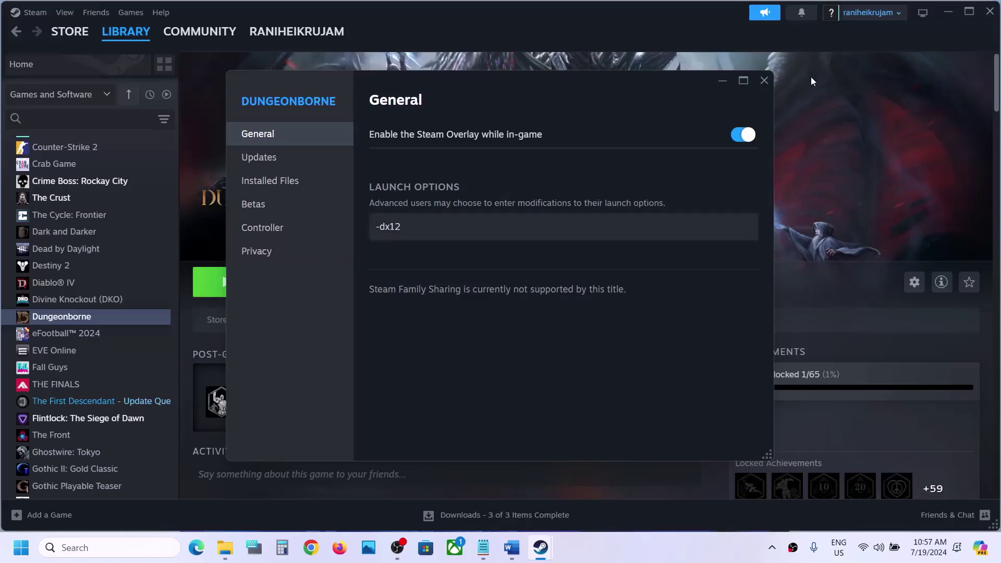
{"action": "left_click", "coordinate": [764, 81]}
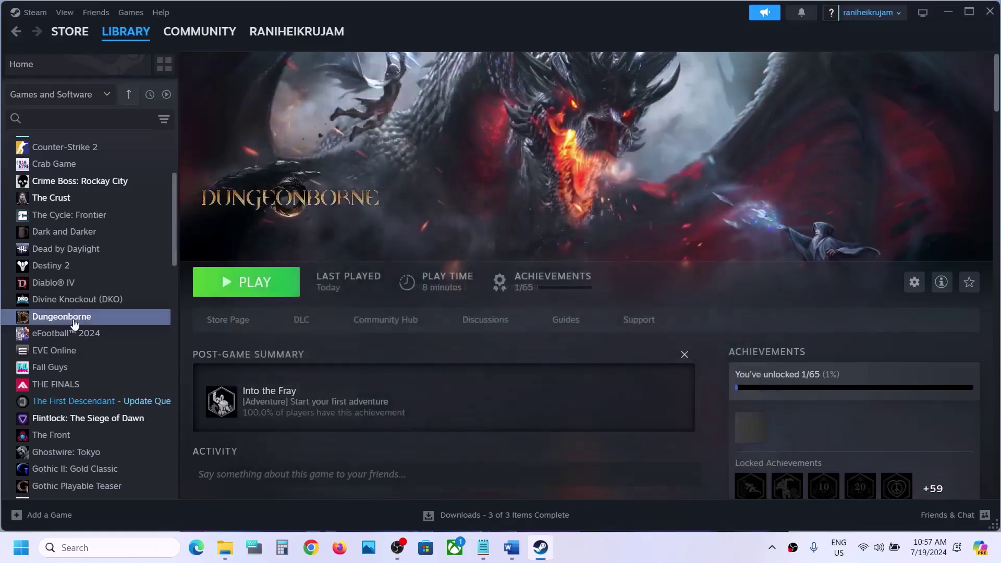
Remove the launch option from Dungeonborne's Steam properties, leave the field empty and close the properties
{"action": "right_click", "coordinate": [76, 321]}
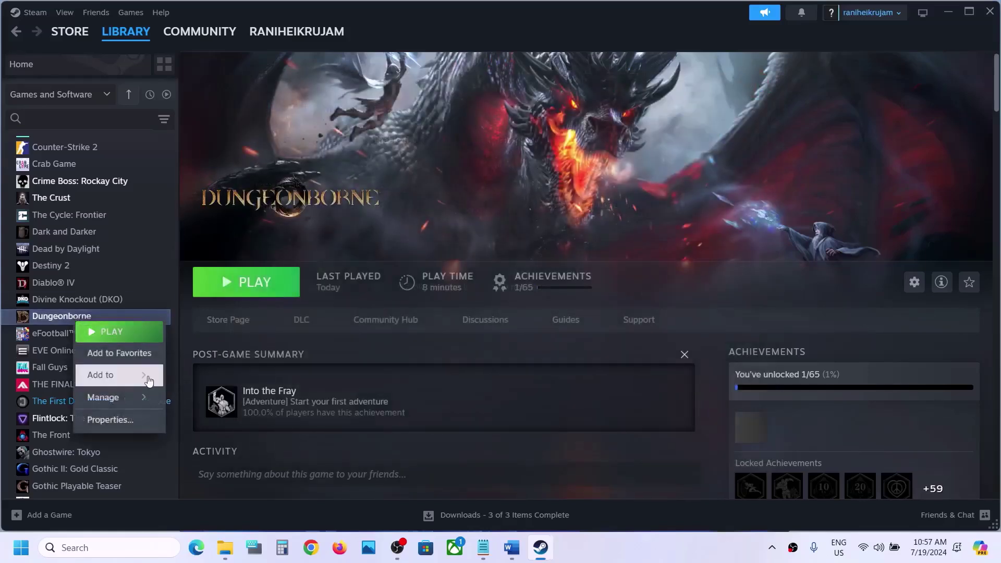
{"action": "left_click", "coordinate": [129, 419]}
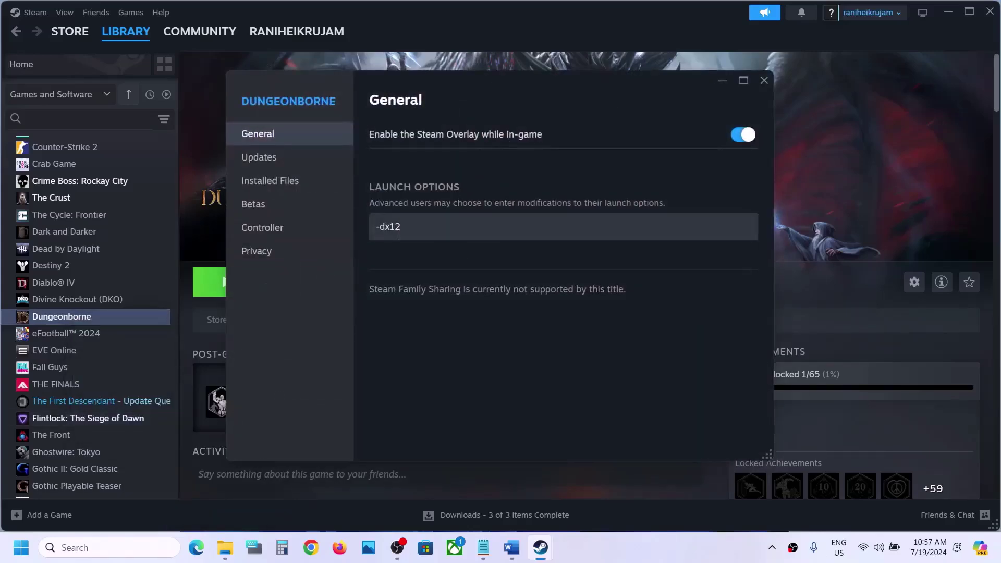
{"action": "left_click", "coordinate": [399, 228]}
{"action": "key", "text": "ctrl+a"}
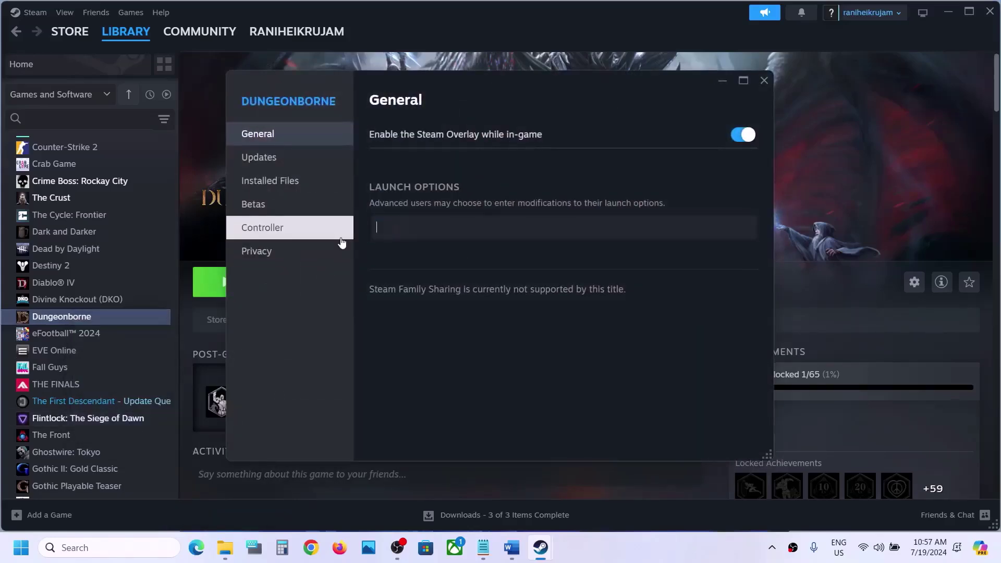
{"action": "left_click", "coordinate": [630, 306]}
{"action": "left_click", "coordinate": [765, 80]}
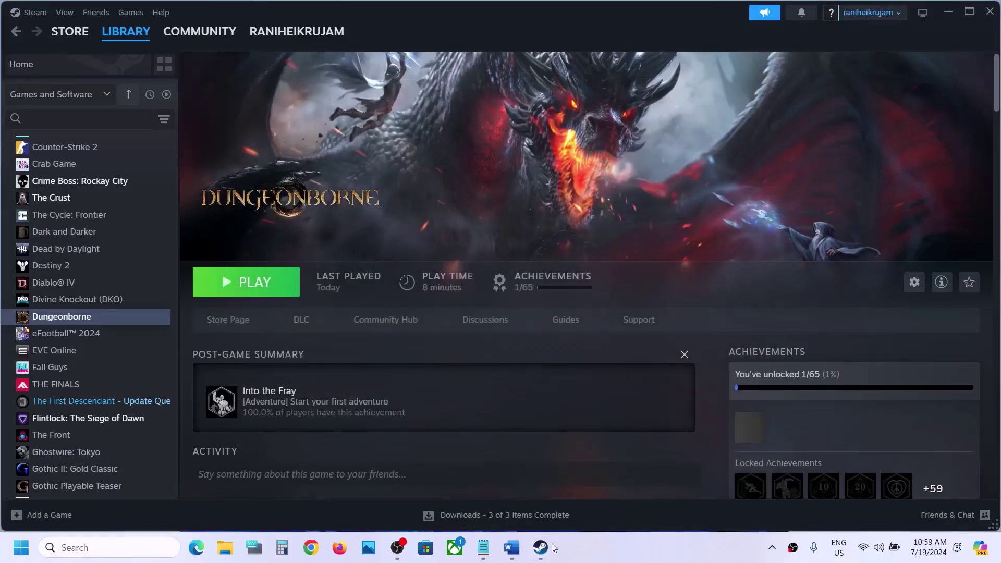
Switch to the Word document and review Step 3 on allowing the game exe through Windows Security or third-party antivirus programs
{"action": "left_click", "coordinate": [512, 548]}
{"action": "scroll", "coordinate": [479, 217], "scroll_direction": "down", "scroll_amount": 3}
{"action": "scroll", "coordinate": [479, 216], "scroll_direction": "down", "scroll_amount": 5}
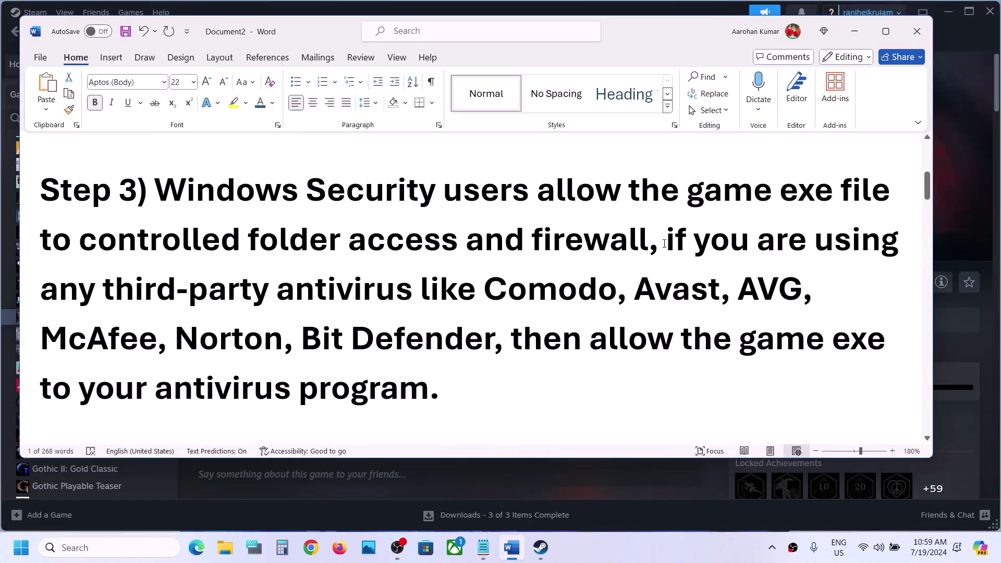
{"action": "left_click_drag", "start_coordinate": [665, 244], "coordinate": [502, 339]}
{"action": "left_click", "coordinate": [505, 339]}
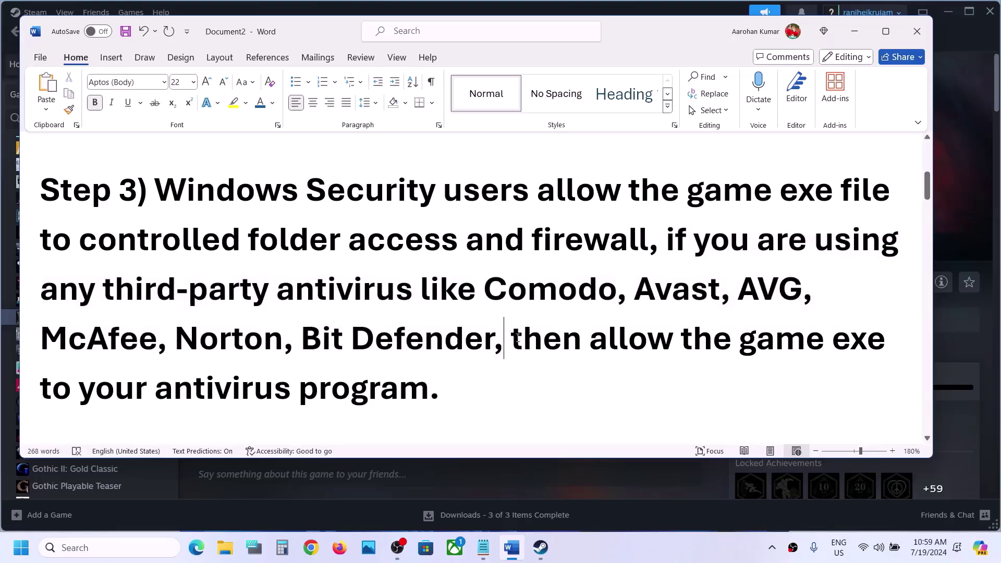
{"action": "left_click_drag", "start_coordinate": [513, 338], "coordinate": [456, 390]}
{"action": "left_click", "coordinate": [456, 390]}
{"action": "left_click_drag", "start_coordinate": [190, 204], "coordinate": [42, 190]}
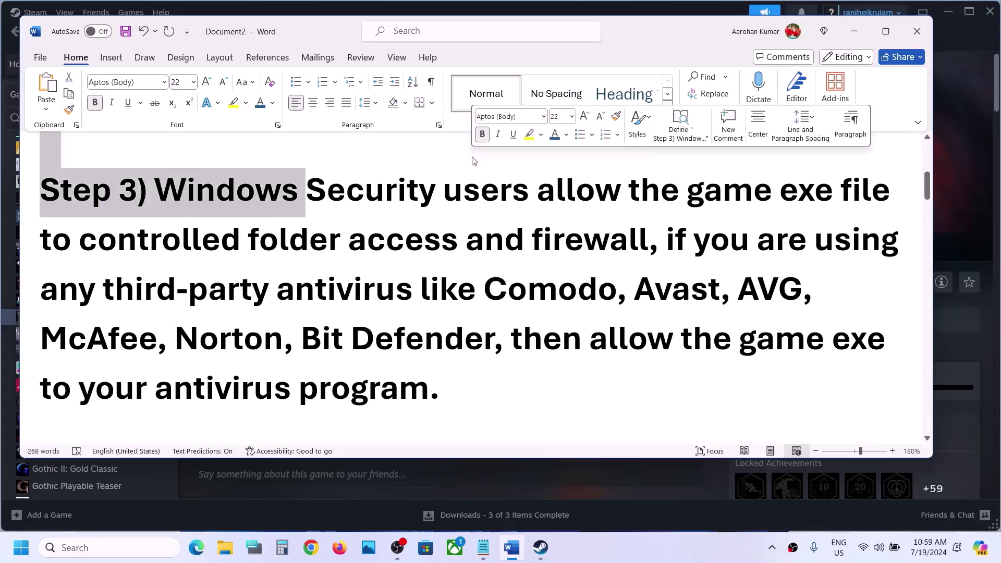
Open the Privacy & security page in Windows Settings
{"action": "left_click", "coordinate": [674, 11]}
{"action": "key", "text": "super+i"}
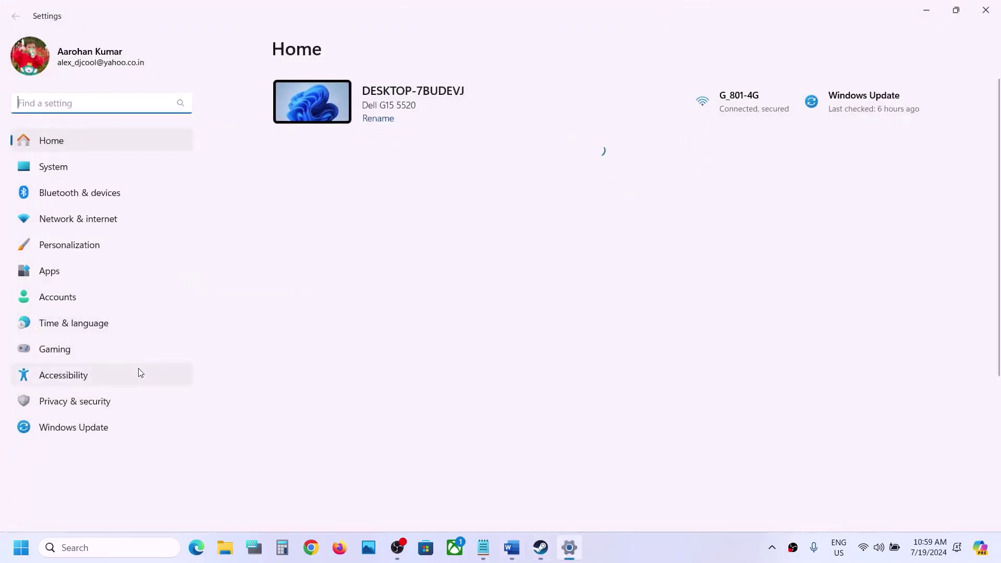
{"action": "left_click", "coordinate": [107, 404]}
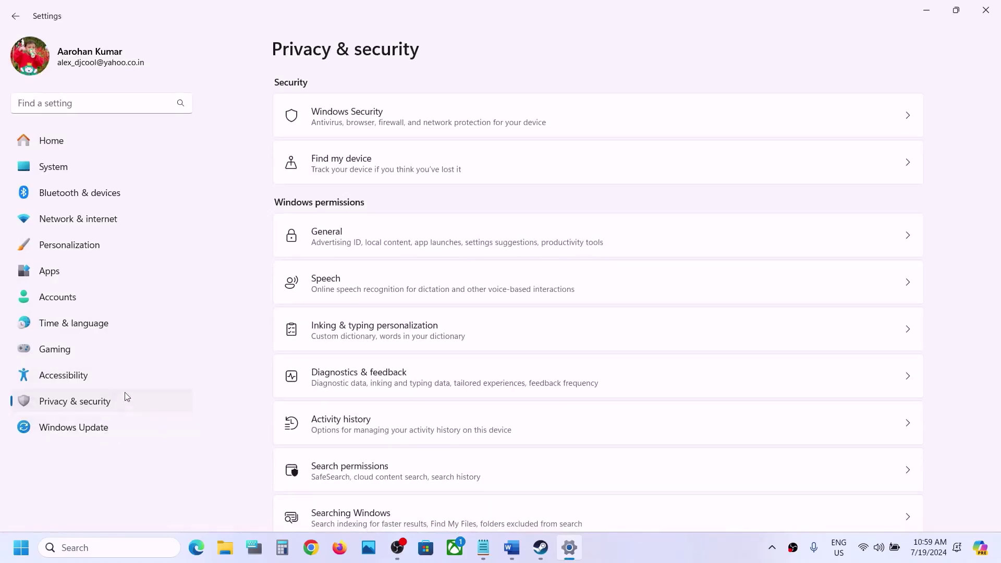
Open the list of apps allowed through Controlled folder access in Windows Security's ransomware protection
{"action": "left_click", "coordinate": [375, 129]}
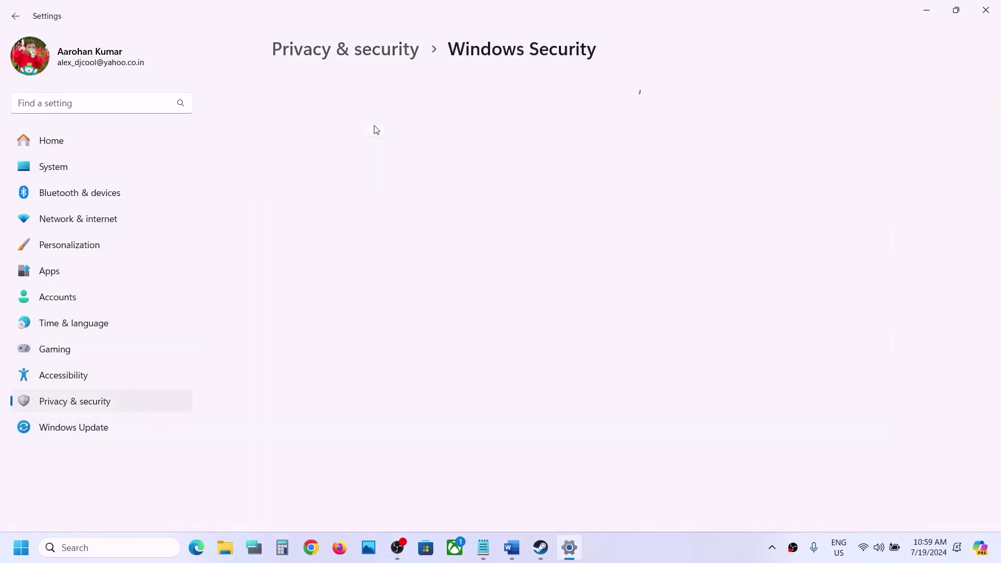
{"action": "left_click", "coordinate": [361, 211]}
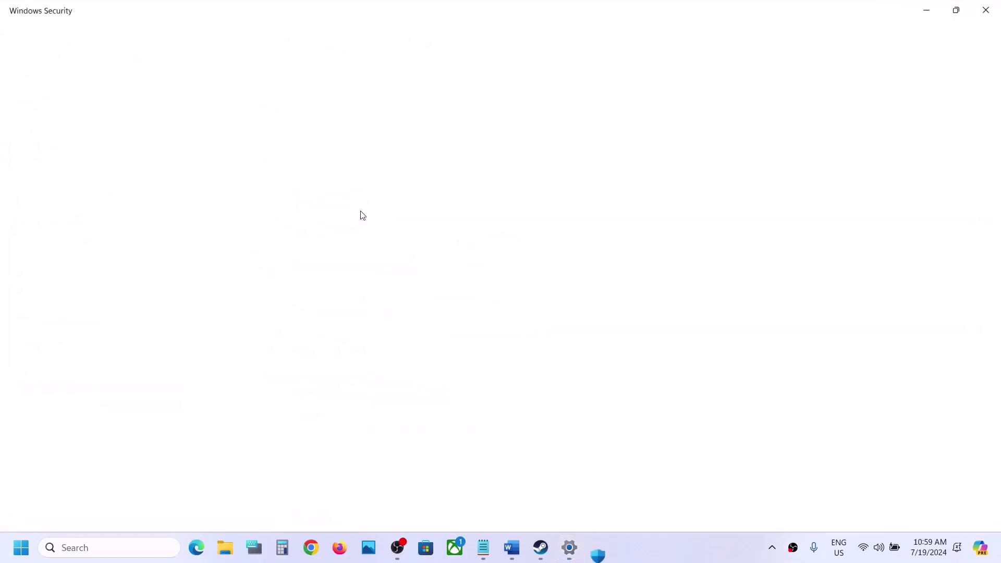
{"action": "scroll", "coordinate": [420, 236], "scroll_direction": "down", "scroll_amount": 3}
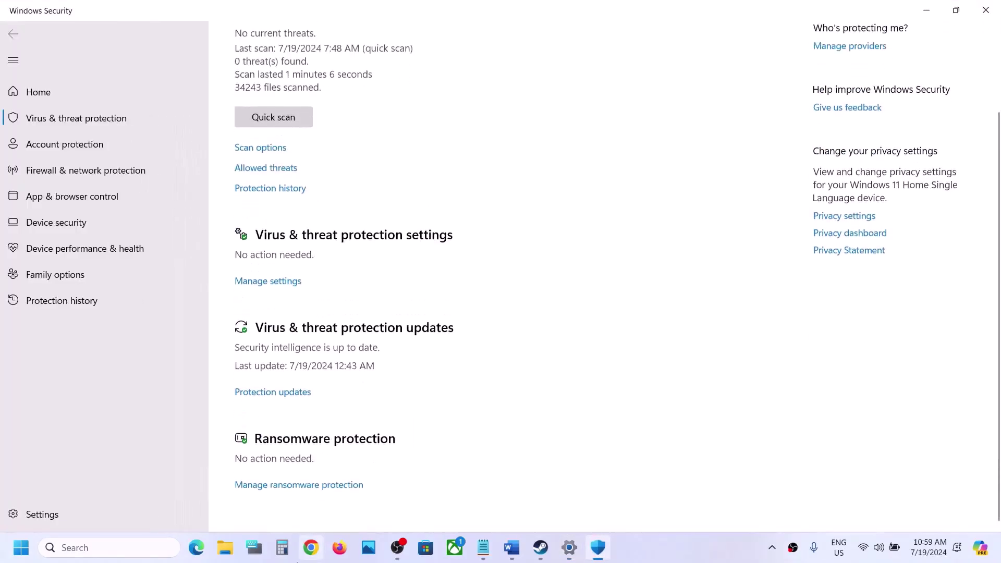
{"action": "left_click", "coordinate": [321, 486]}
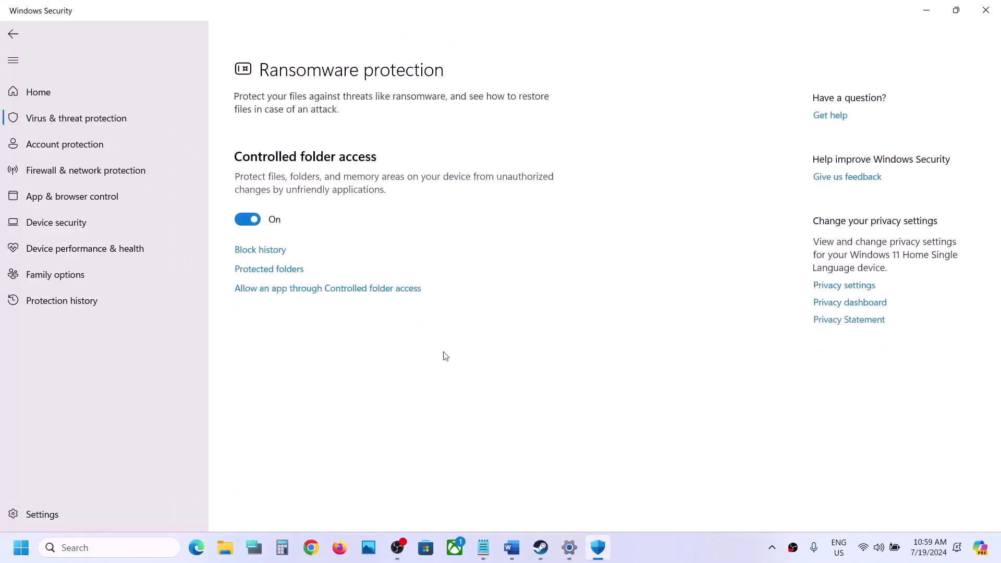
{"action": "left_click", "coordinate": [339, 269]}
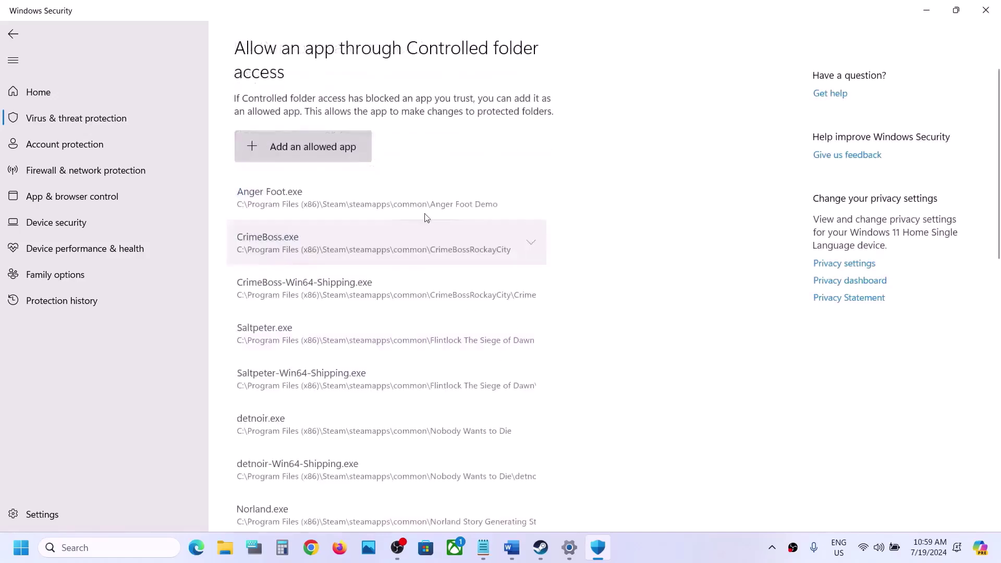
Start adding an allowed app by browsing all apps and go to C:\Program Files (x86)\Steam
{"action": "left_click", "coordinate": [320, 145]}
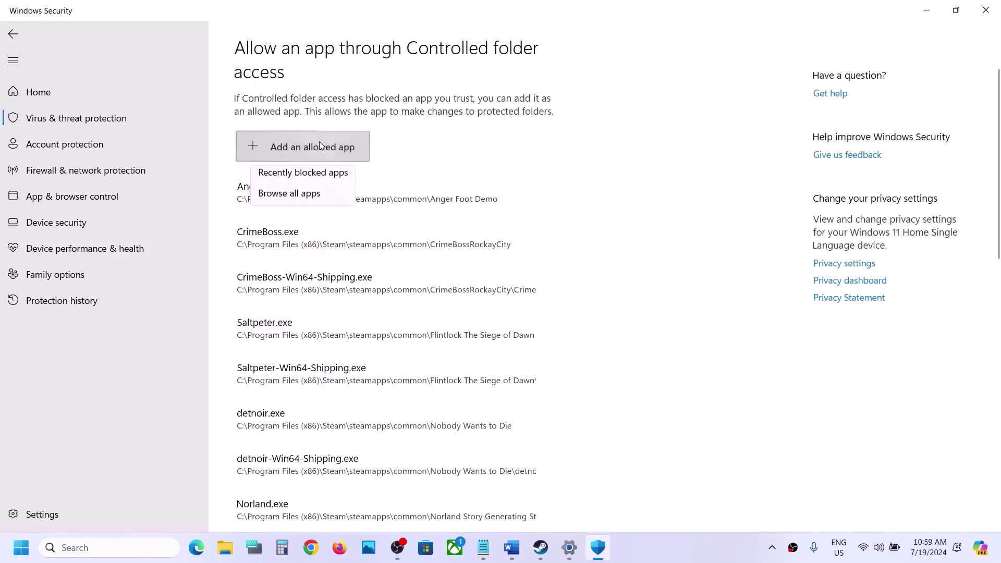
{"action": "left_click", "coordinate": [315, 198]}
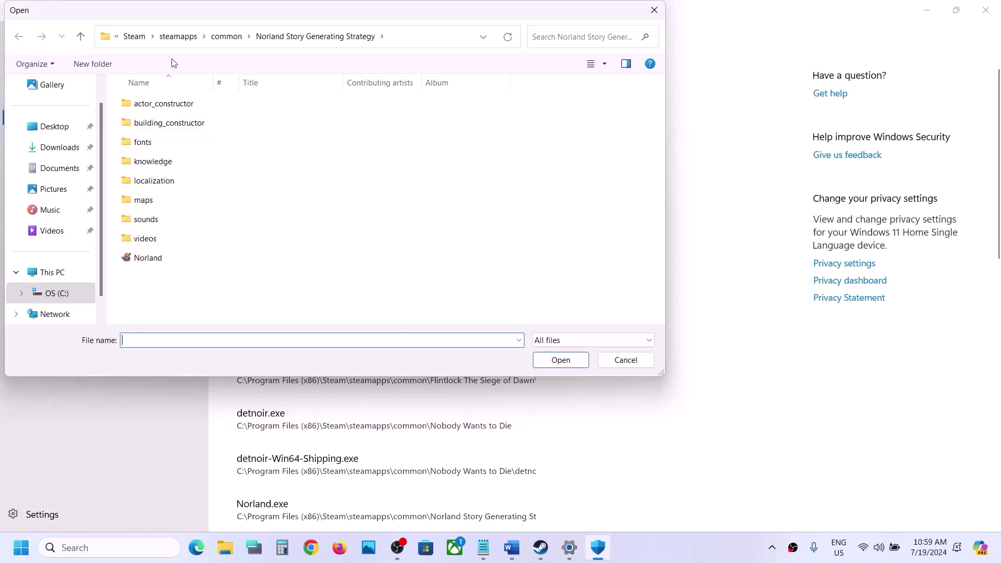
{"action": "left_click", "coordinate": [65, 274]}
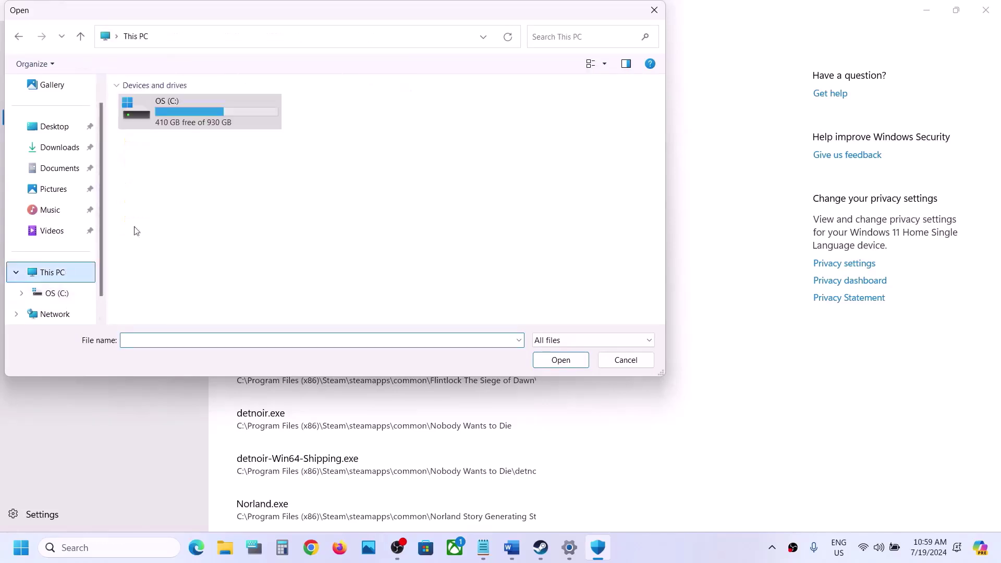
{"action": "double_click", "coordinate": [188, 128]}
{"action": "scroll", "coordinate": [211, 239], "scroll_direction": "down", "scroll_amount": 2}
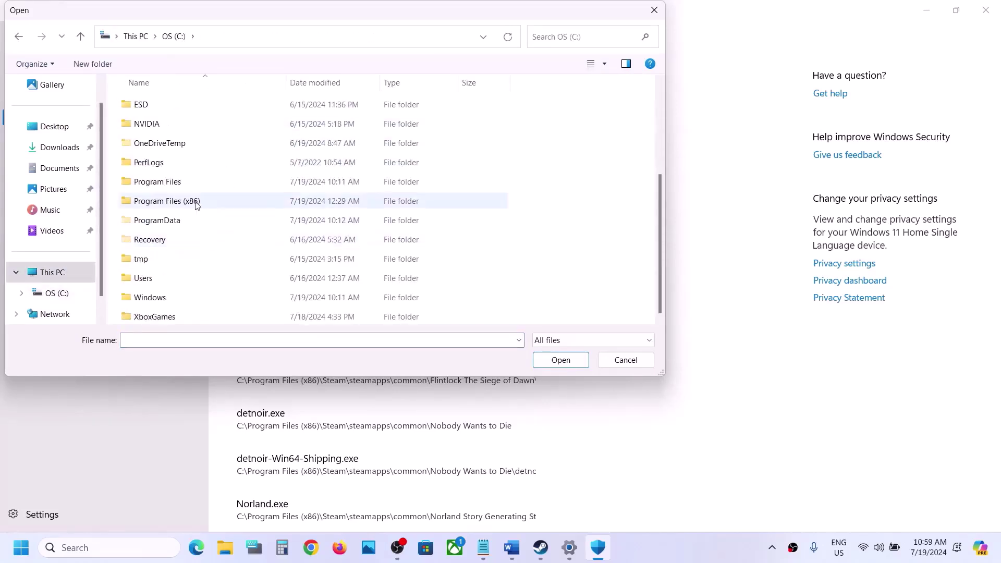
{"action": "double_click", "coordinate": [196, 200]}
{"action": "scroll", "coordinate": [188, 198], "scroll_direction": "down", "scroll_amount": 3}
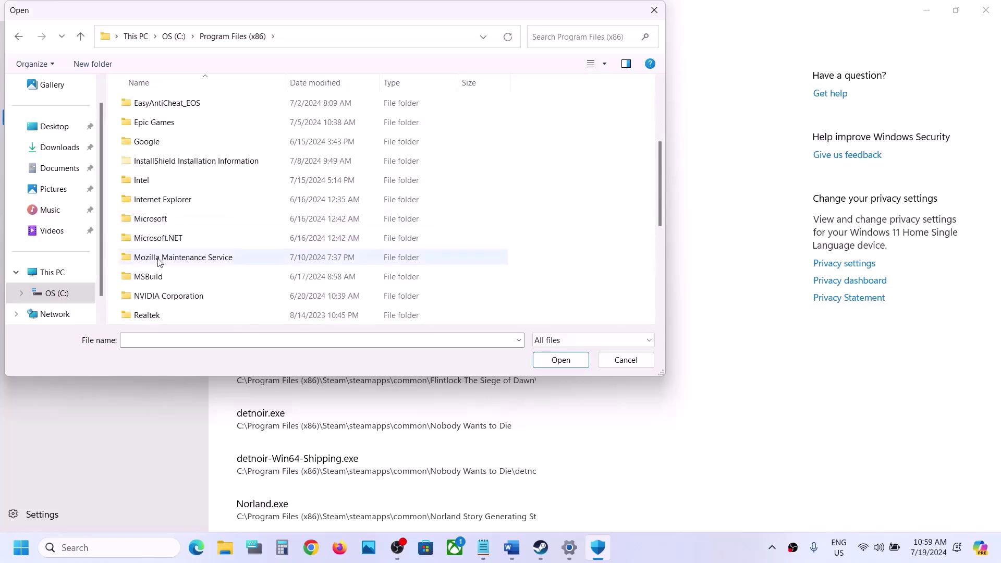
{"action": "scroll", "coordinate": [167, 260], "scroll_direction": "down", "scroll_amount": 3}
{"action": "double_click", "coordinate": [156, 201]}
Allow the Dungeonborne application from steamapps\common\Dungeonborne through Controlled folder access
{"action": "scroll", "coordinate": [167, 208], "scroll_direction": "down", "scroll_amount": 4}
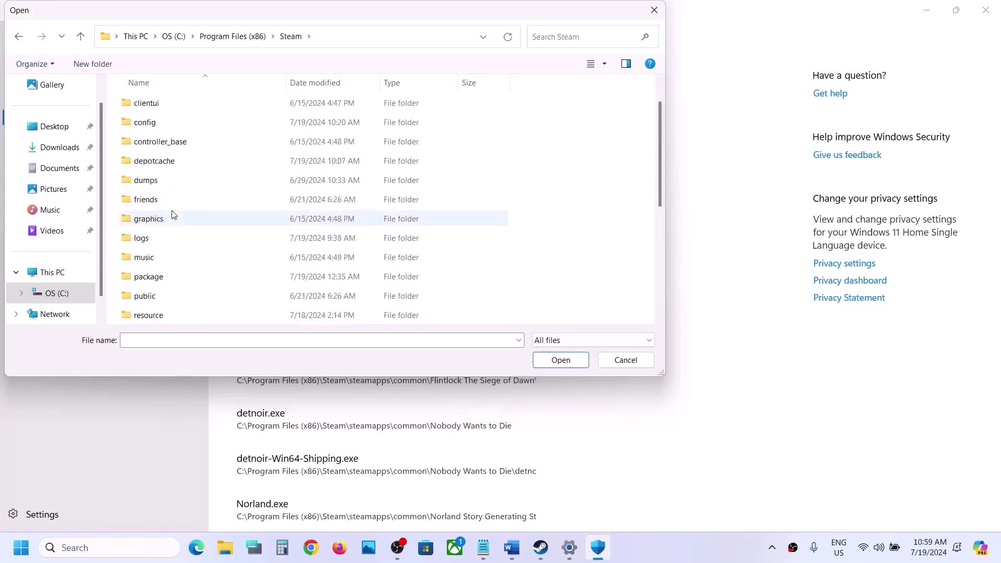
{"action": "double_click", "coordinate": [155, 180]}
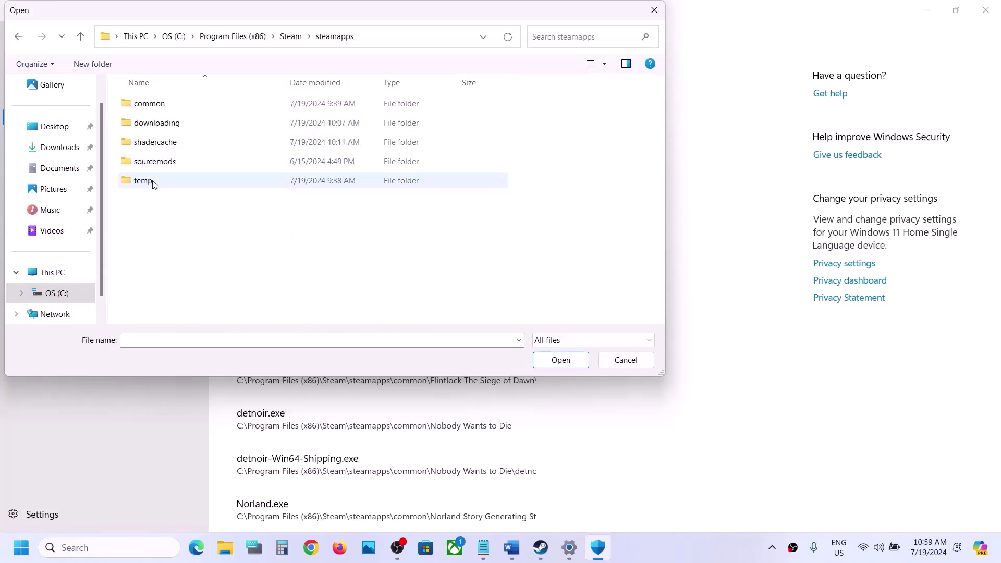
{"action": "double_click", "coordinate": [165, 106]}
{"action": "double_click", "coordinate": [182, 123]}
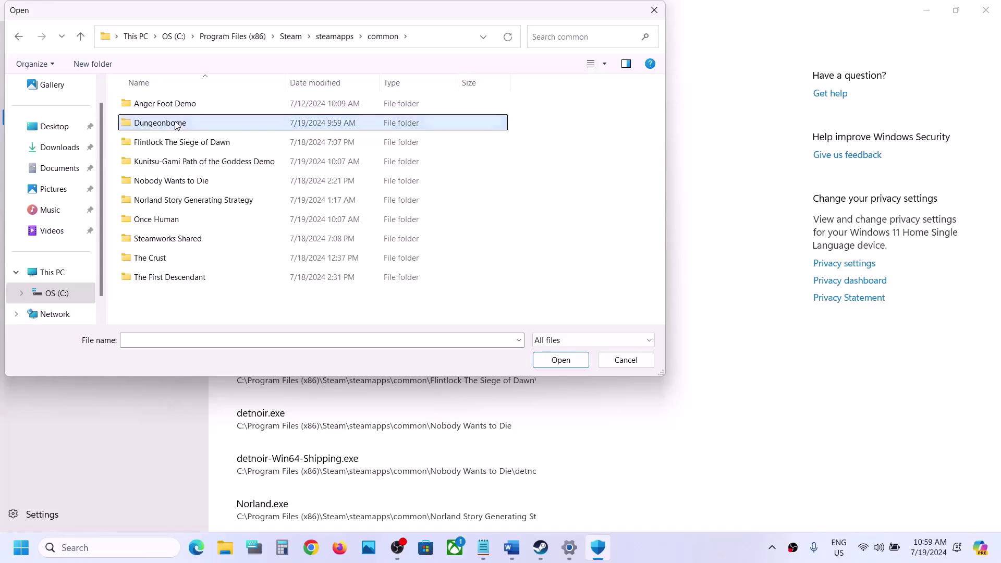
{"action": "left_click", "coordinate": [178, 148]}
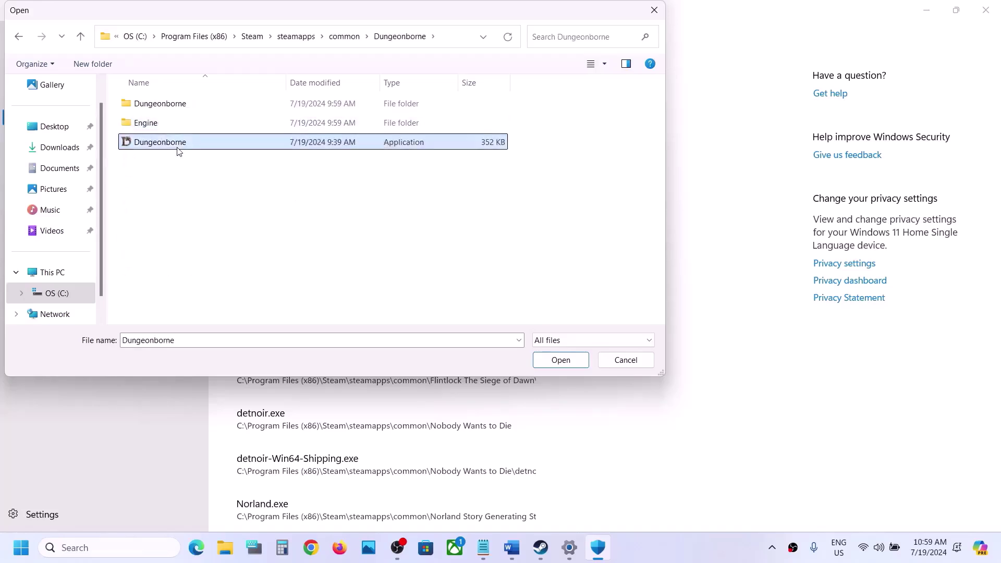
{"action": "left_click", "coordinate": [564, 360]}
Allow the second Dungeonborne application, from Dungeonborne\Dungeonborne\Binaries\Win64, through Controlled folder access
{"action": "left_click", "coordinate": [289, 141]}
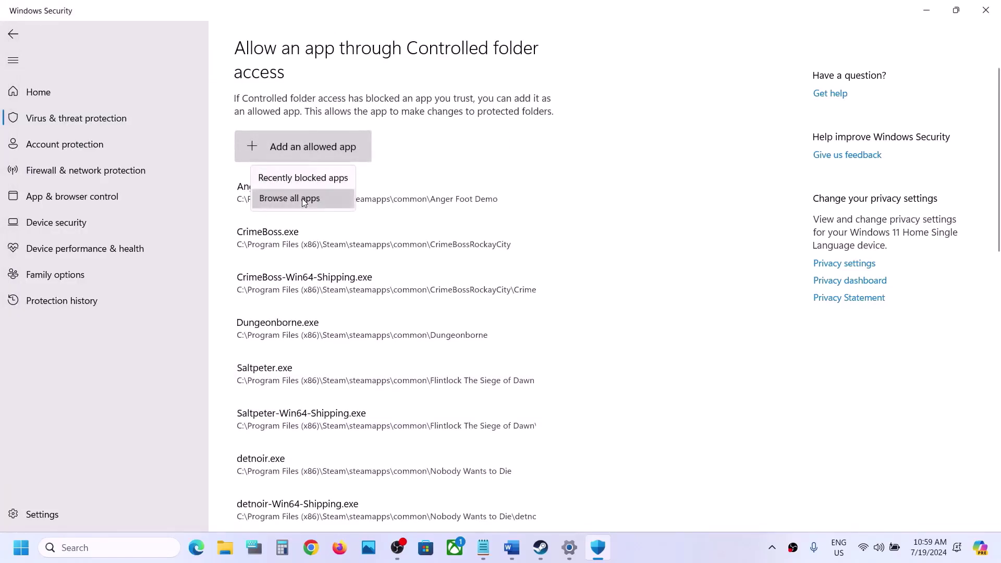
{"action": "left_click", "coordinate": [302, 199]}
{"action": "double_click", "coordinate": [166, 107]}
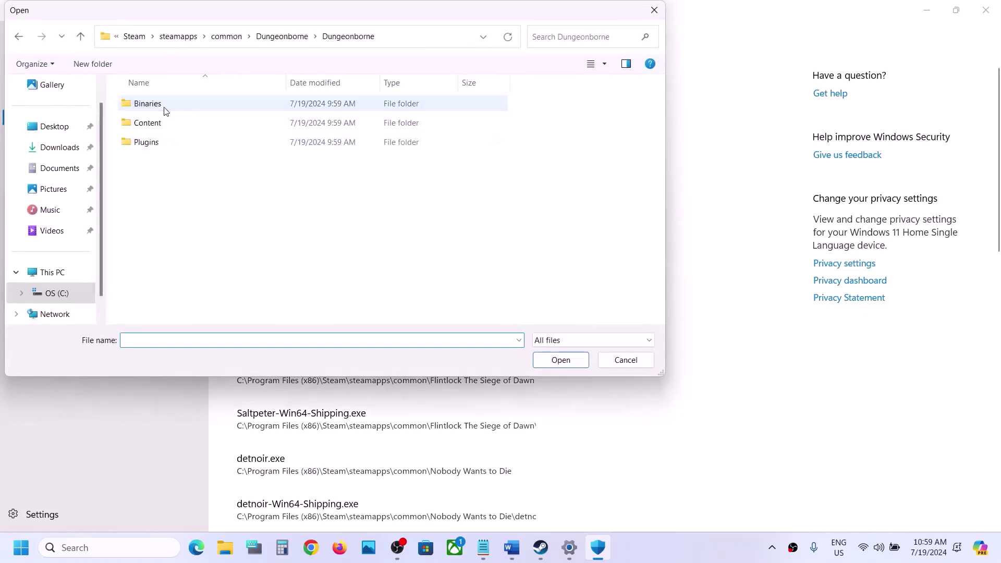
{"action": "double_click", "coordinate": [165, 107]}
{"action": "double_click", "coordinate": [165, 107]}
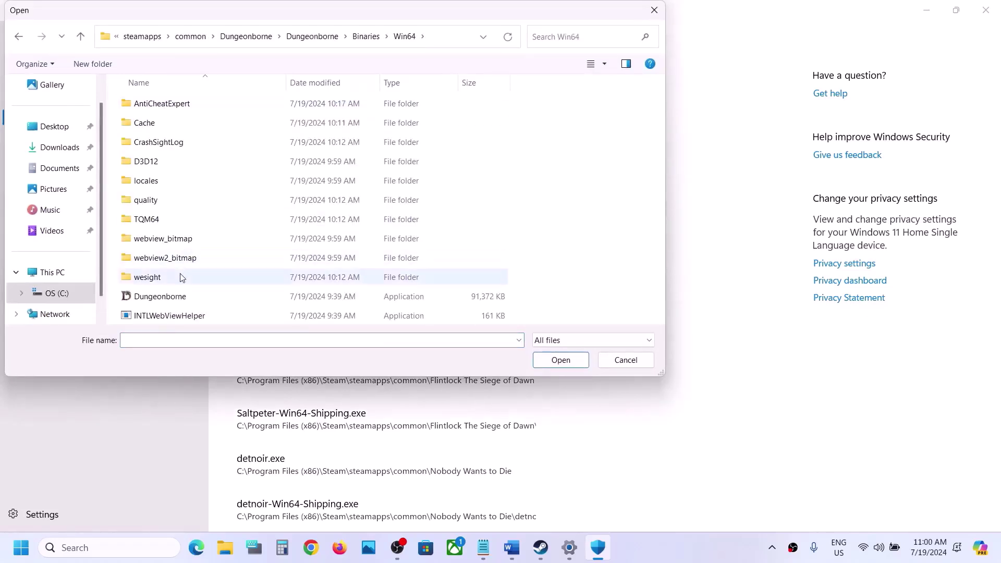
{"action": "left_click", "coordinate": [167, 295]}
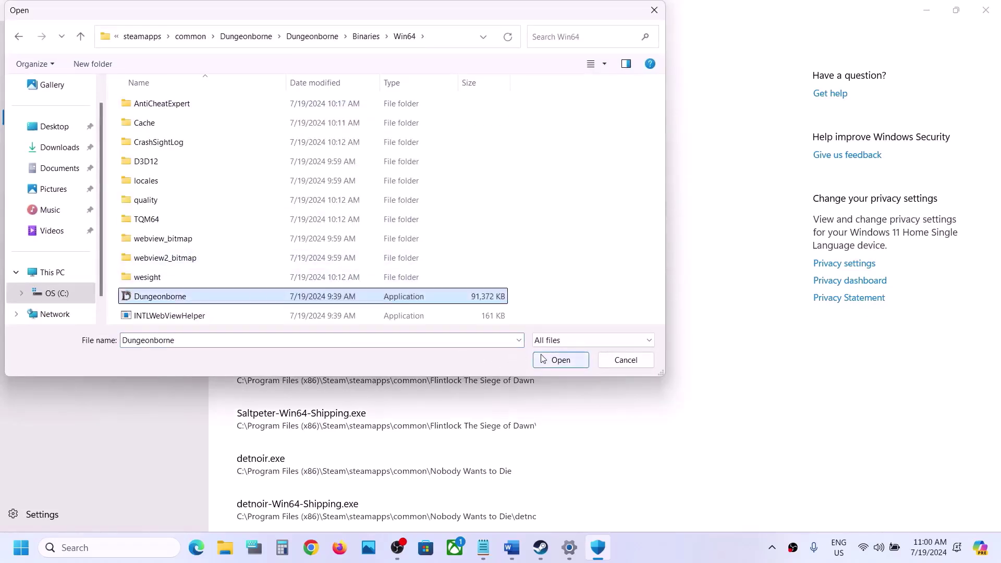
{"action": "left_click", "coordinate": [561, 360]}
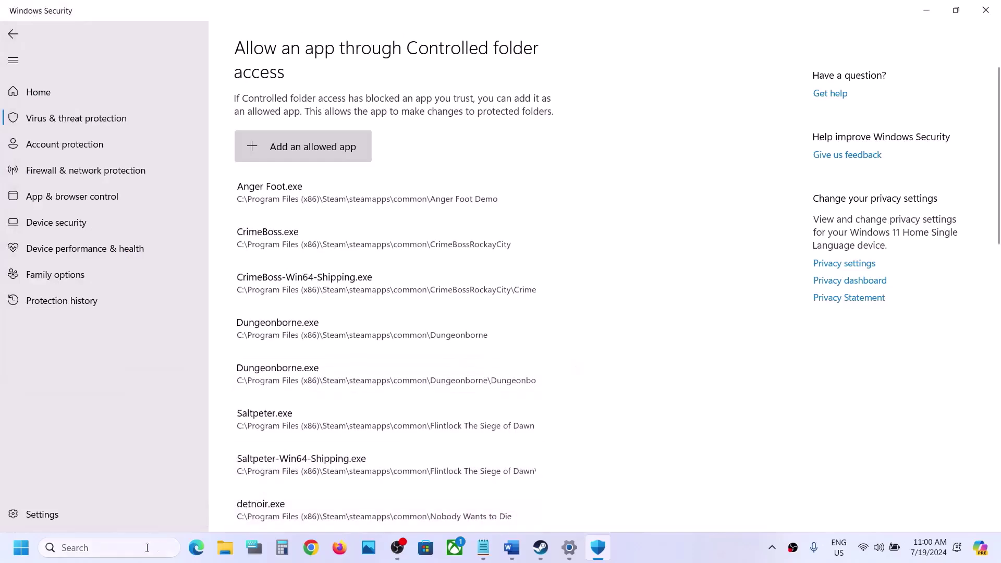
Open Windows Defender Firewall's allowed apps list through Control Panel and unlock its settings for changes
{"action": "left_click", "coordinate": [118, 549]}
{"action": "type", "text": "control"}
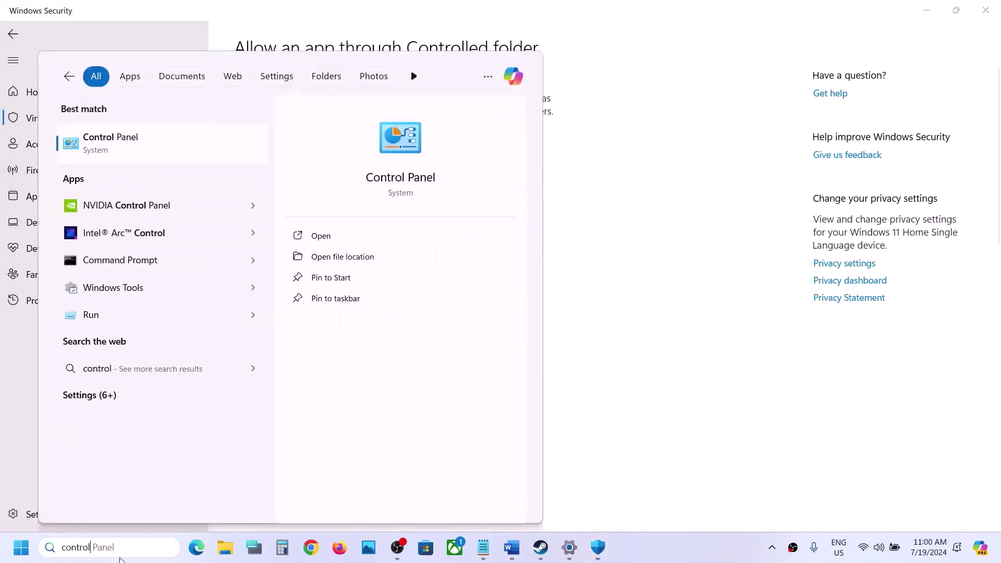
{"action": "key", "text": "Return"}
{"action": "left_click", "coordinate": [371, 187]}
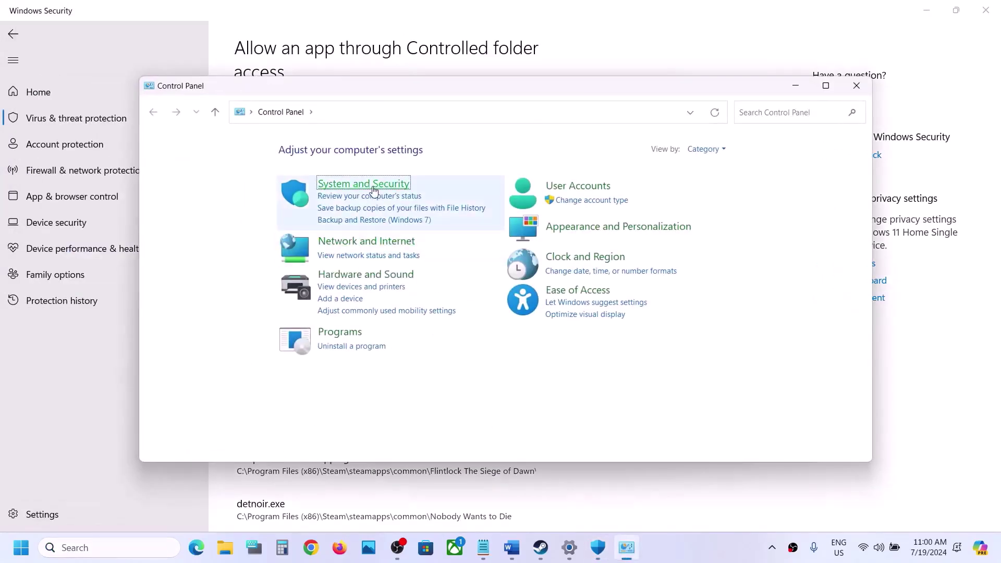
{"action": "left_click", "coordinate": [353, 196]}
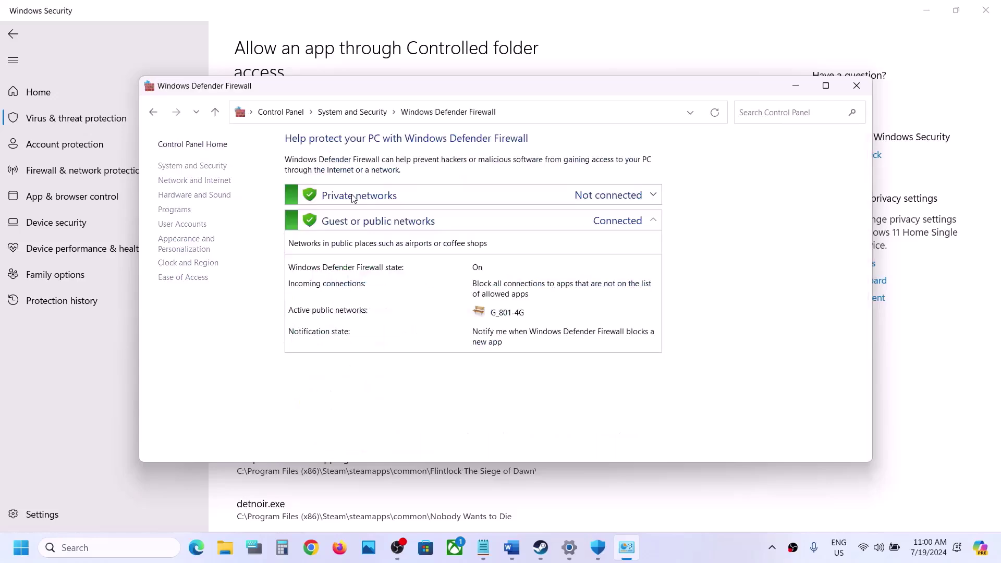
{"action": "left_click", "coordinate": [218, 179]}
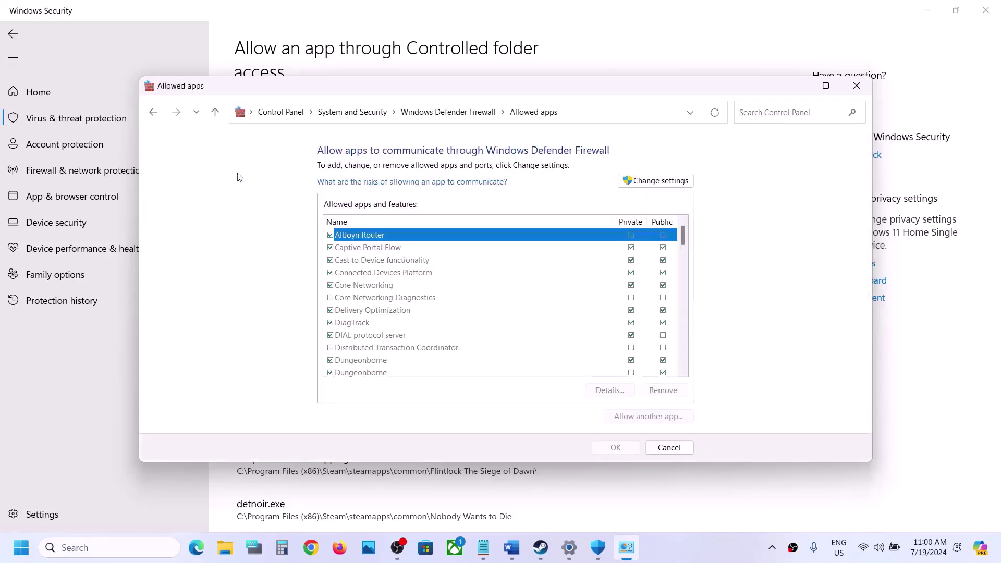
{"action": "left_click", "coordinate": [660, 179]}
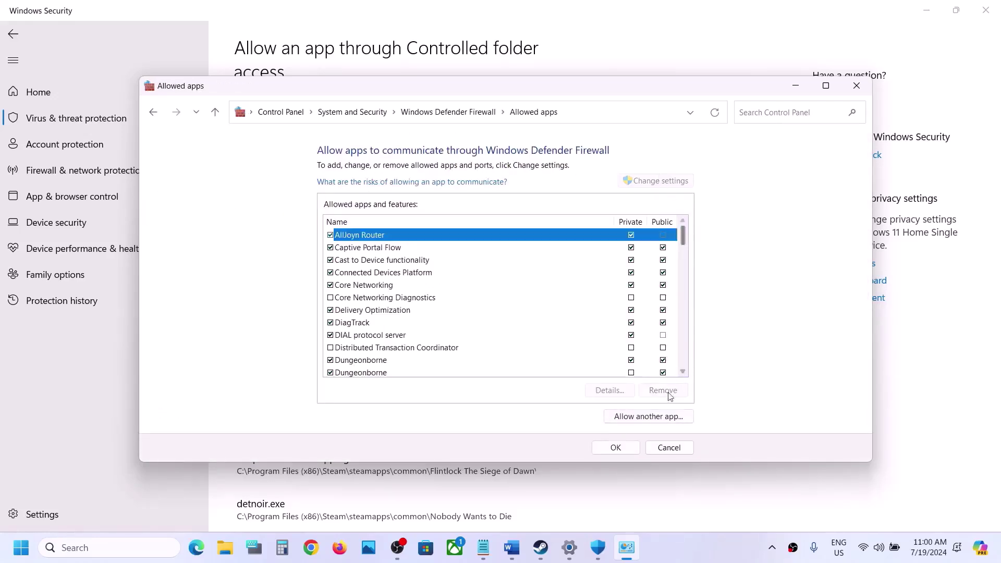
Start allowing another app through the firewall and browse to Steam\steamapps\common
{"action": "left_click", "coordinate": [649, 416]}
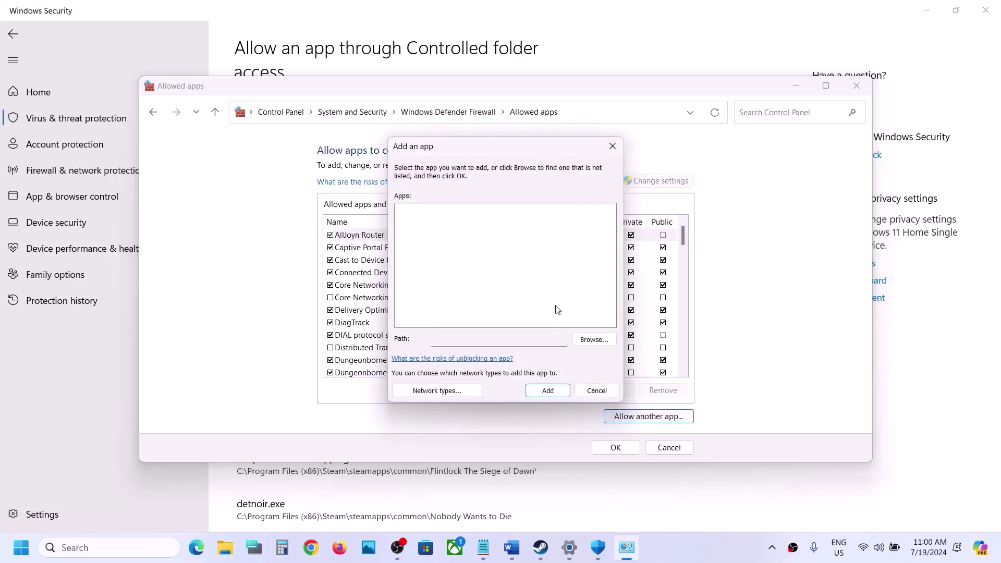
{"action": "left_click", "coordinate": [586, 340]}
{"action": "left_click", "coordinate": [524, 197]}
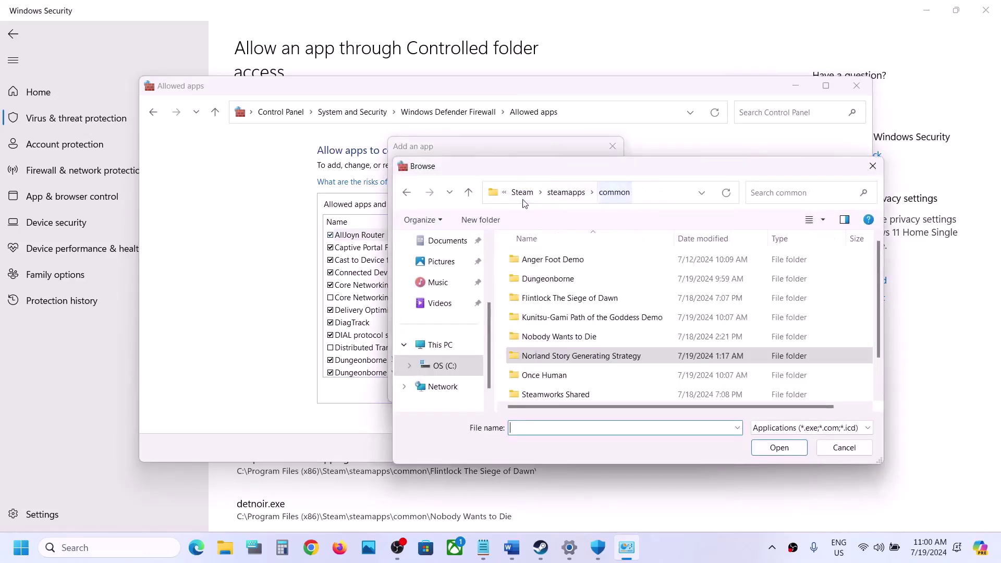
{"action": "left_click_drag", "start_coordinate": [529, 200], "coordinate": [527, 196]}
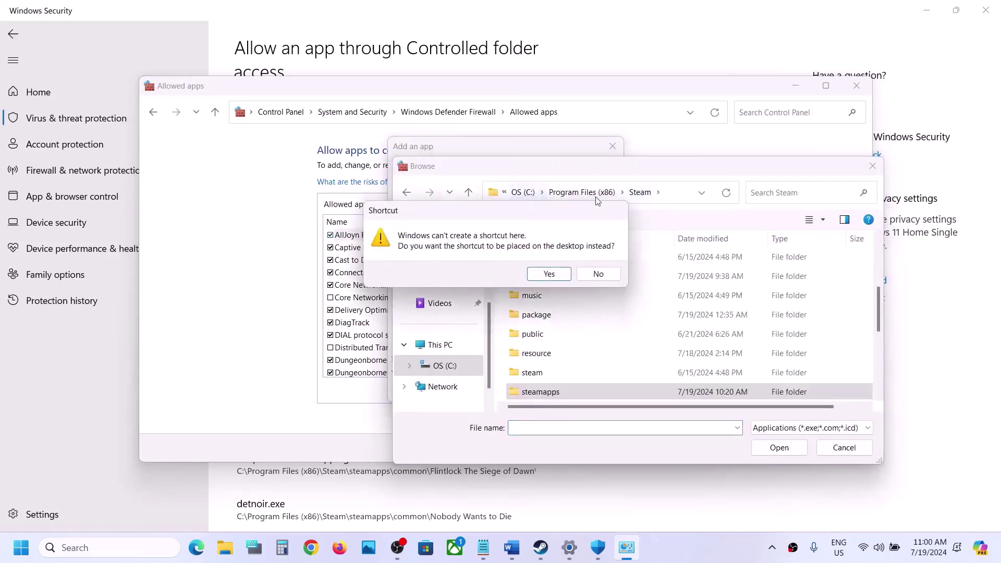
{"action": "left_click", "coordinate": [605, 272]}
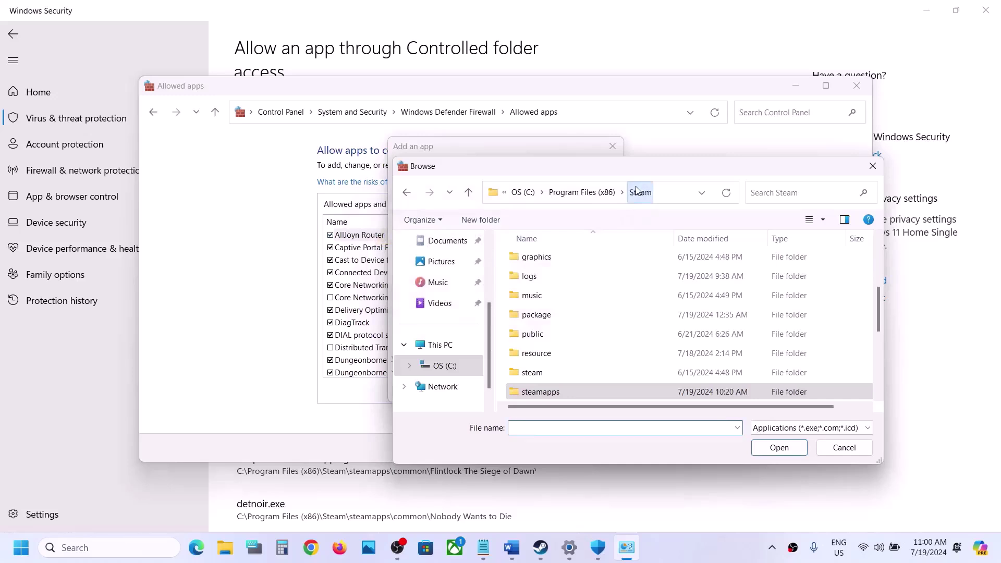
{"action": "scroll", "coordinate": [568, 319], "scroll_direction": "down", "scroll_amount": 1}
{"action": "double_click", "coordinate": [553, 330]}
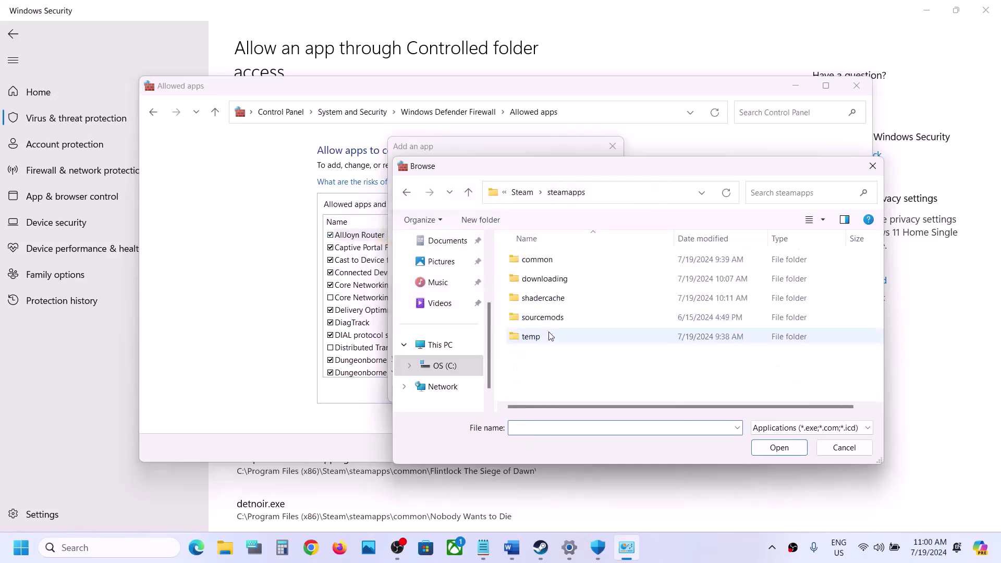
{"action": "double_click", "coordinate": [547, 260]}
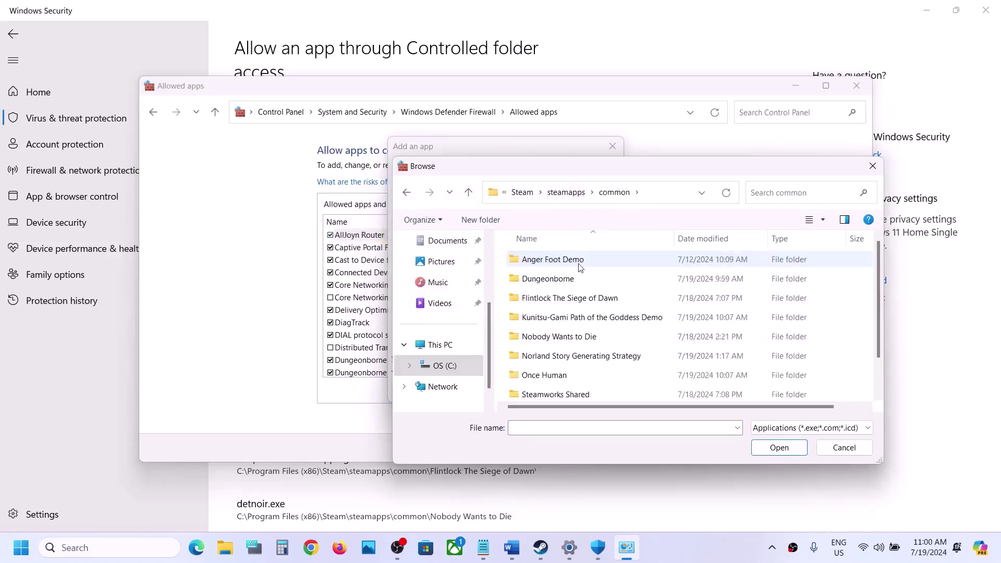
Try to add the Dungeonborne application from the main Dungeonborne folder to the firewall's allowed apps
{"action": "double_click", "coordinate": [554, 279]}
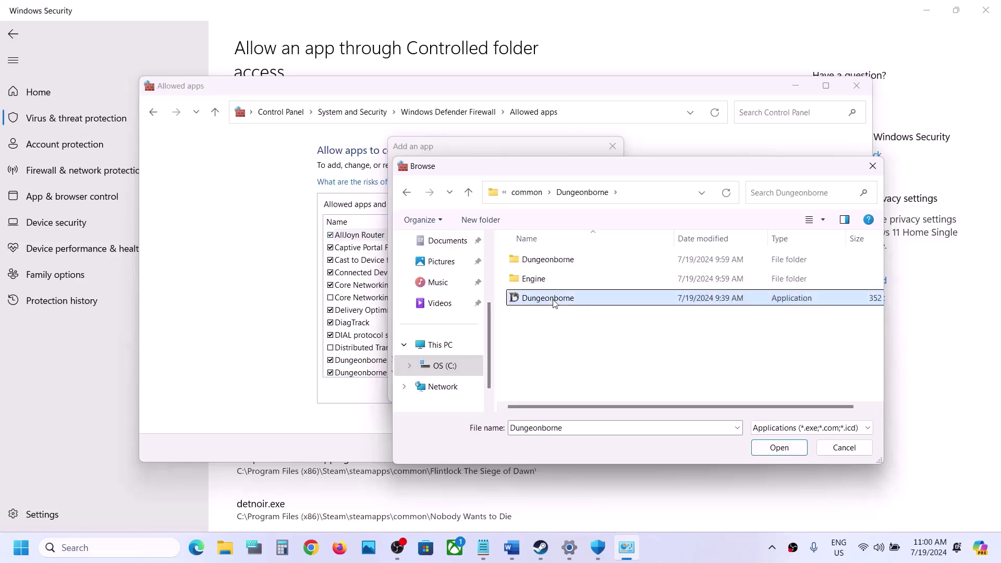
{"action": "left_click", "coordinate": [555, 300]}
{"action": "left_click", "coordinate": [781, 448]}
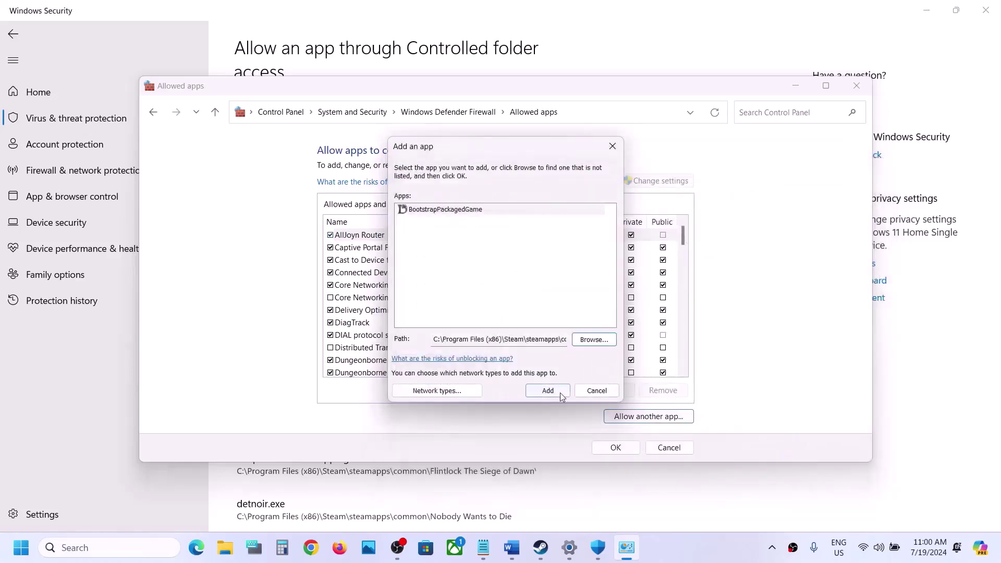
{"action": "left_click", "coordinate": [559, 394]}
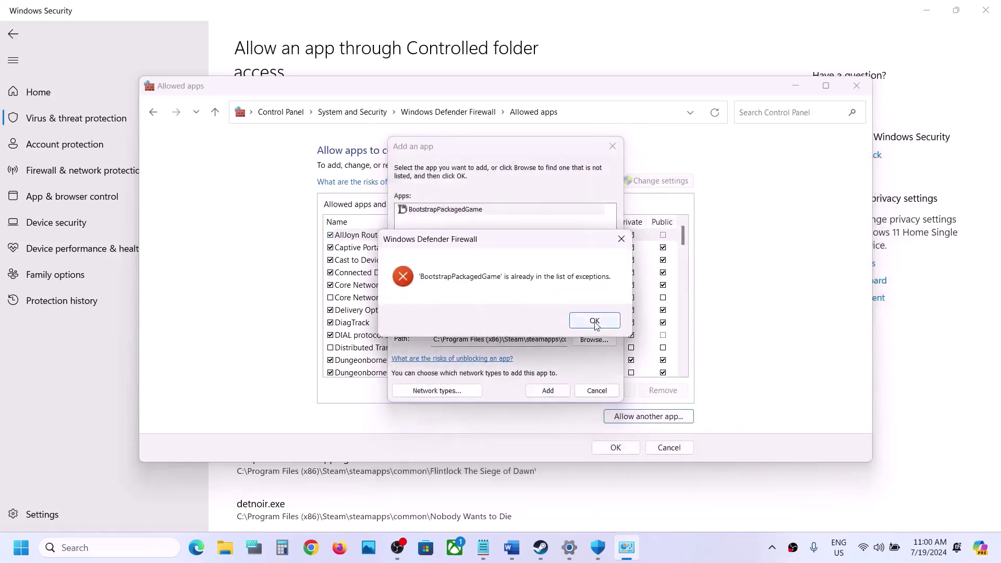
{"action": "left_click", "coordinate": [595, 322]}
Try to add the Dungeonborne application from Dungeonborne\Binaries\Win64 to the firewall's allowed apps
{"action": "left_click", "coordinate": [595, 340]}
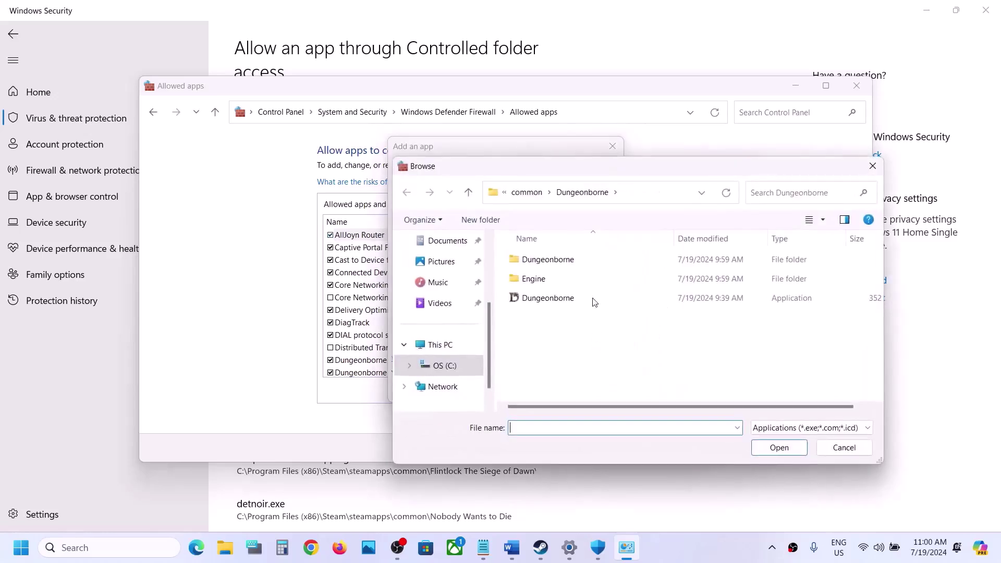
{"action": "double_click", "coordinate": [559, 262]}
{"action": "double_click", "coordinate": [559, 261]}
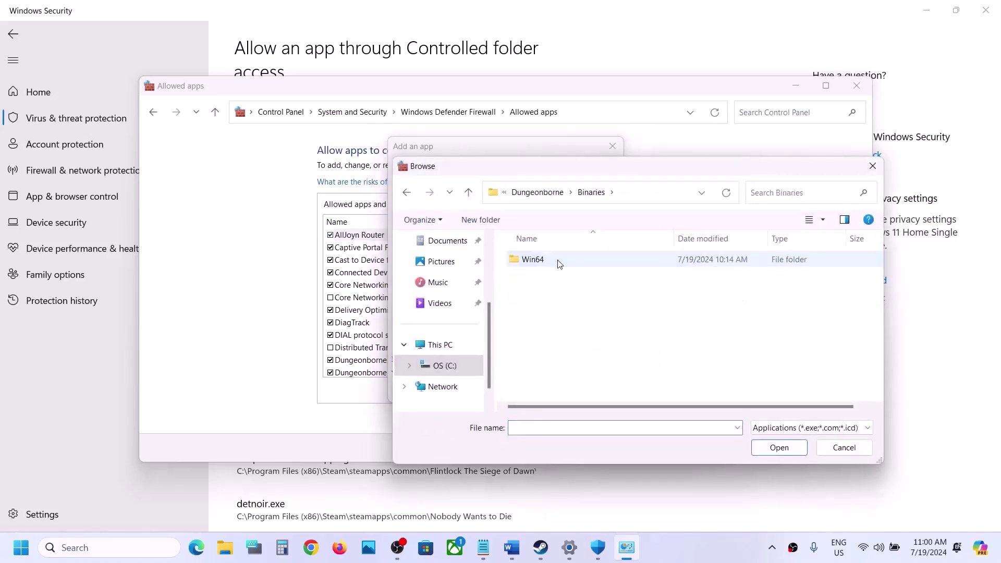
{"action": "double_click", "coordinate": [559, 261]}
{"action": "scroll", "coordinate": [567, 333], "scroll_direction": "down", "scroll_amount": 2}
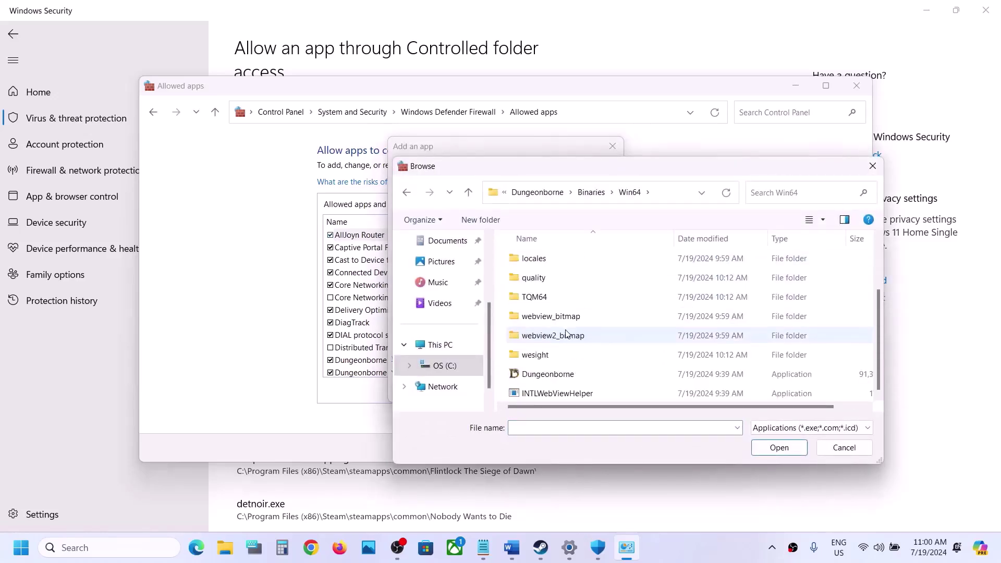
{"action": "left_click", "coordinate": [568, 380]}
{"action": "left_click", "coordinate": [766, 452]}
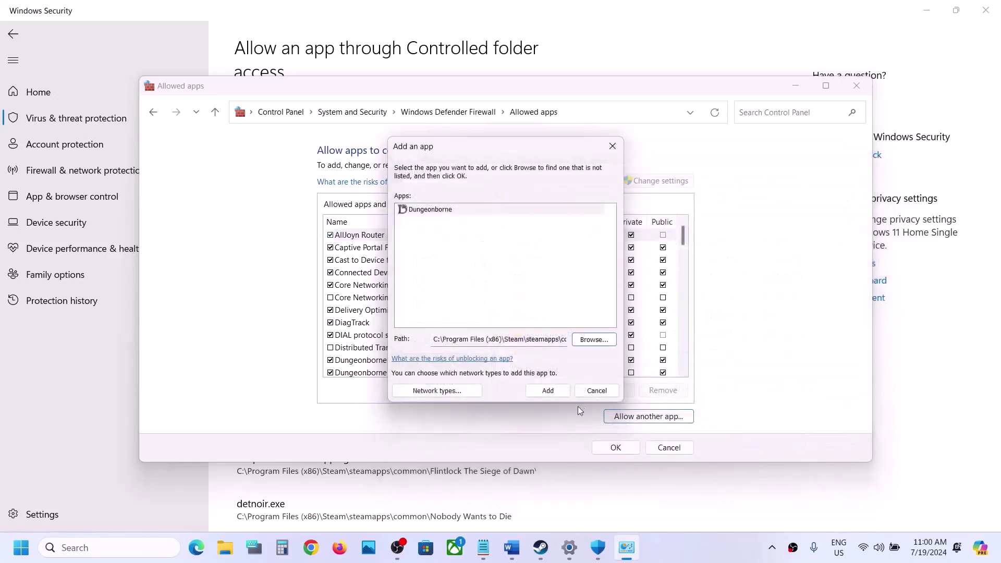
{"action": "left_click", "coordinate": [553, 394]}
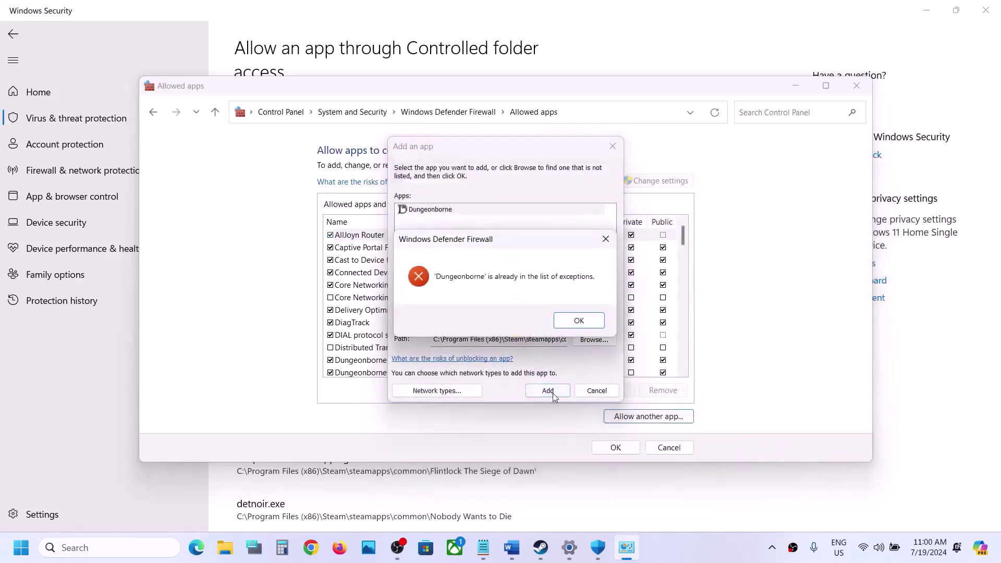
{"action": "left_click", "coordinate": [581, 317]}
{"action": "left_click", "coordinate": [618, 145]}
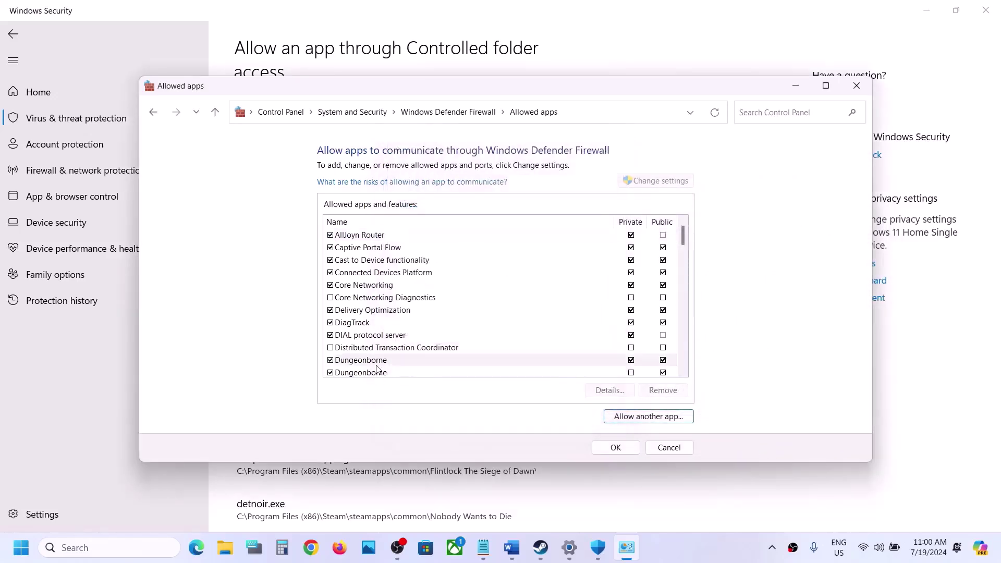
Close the firewall's Allowed apps window, Windows Security and Settings
{"action": "left_click", "coordinate": [857, 86]}
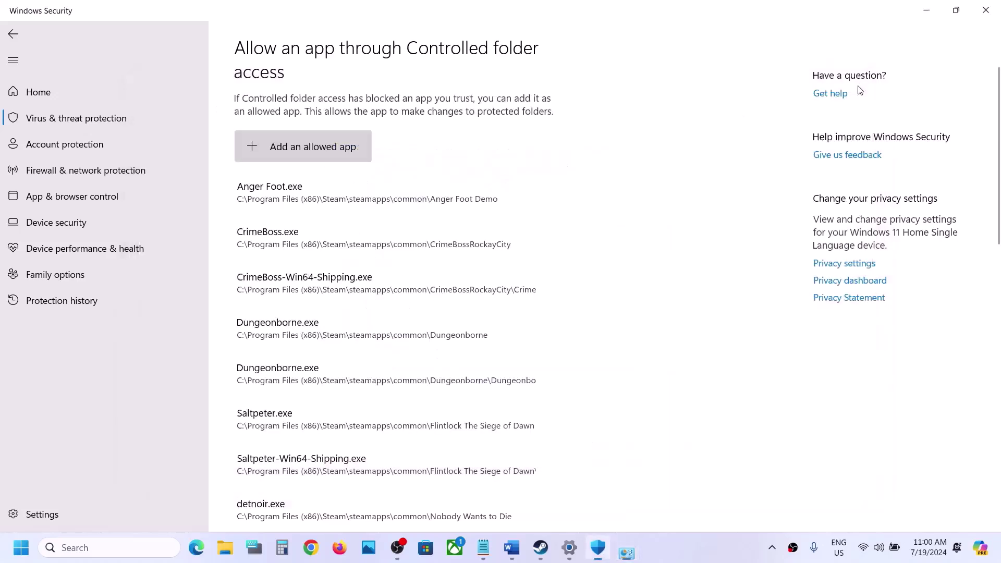
{"action": "left_click", "coordinate": [986, 14]}
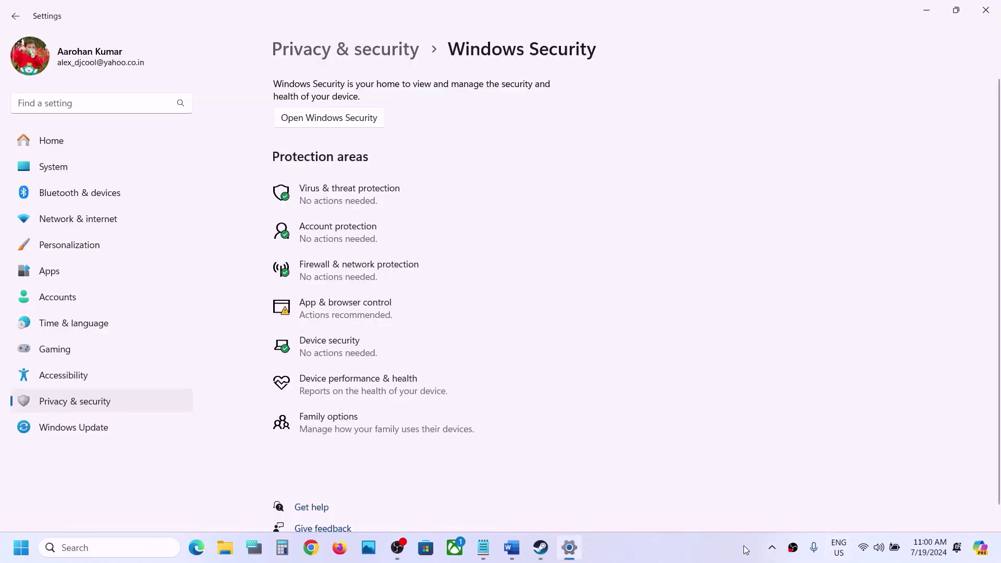
{"action": "key", "text": "alt+F4"}
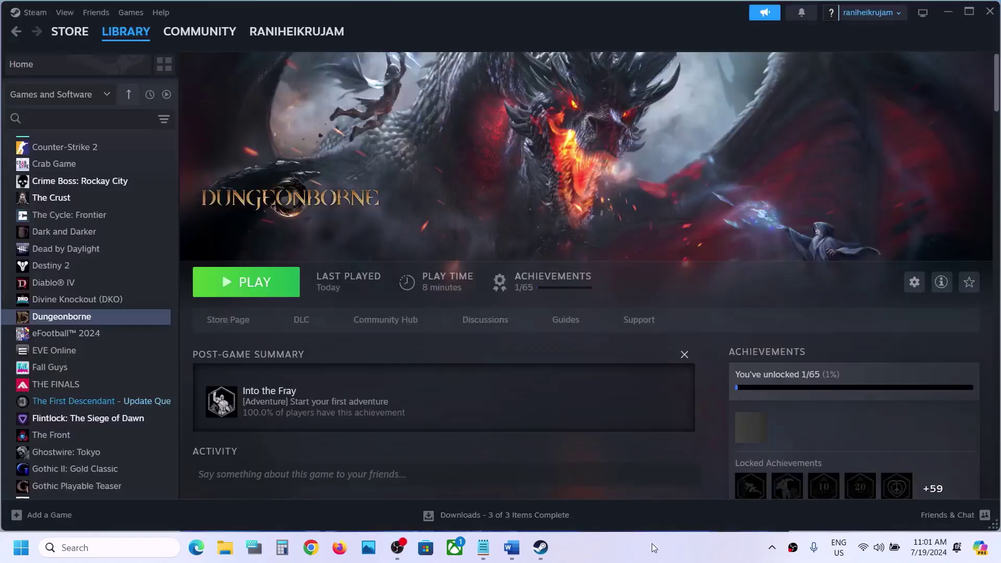
Switch to the Word document and review Step 4 on clean graphics driver installation, including the NVIDIA and AMD links
{"action": "left_click", "coordinate": [520, 556]}
{"action": "scroll", "coordinate": [443, 258], "scroll_direction": "down", "scroll_amount": 3}
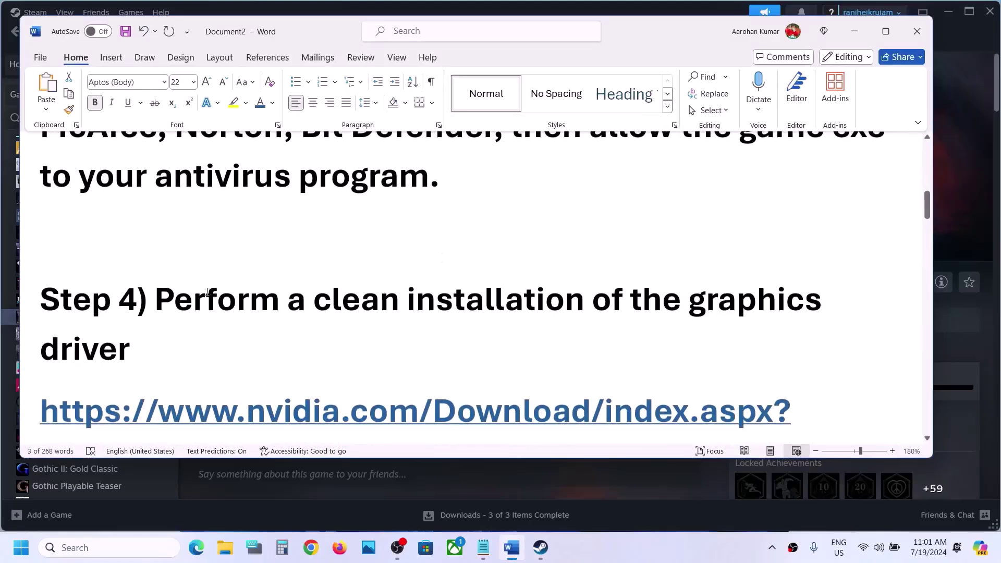
{"action": "left_click_drag", "start_coordinate": [207, 292], "coordinate": [502, 337]}
{"action": "scroll", "coordinate": [503, 337], "scroll_direction": "down", "scroll_amount": 3}
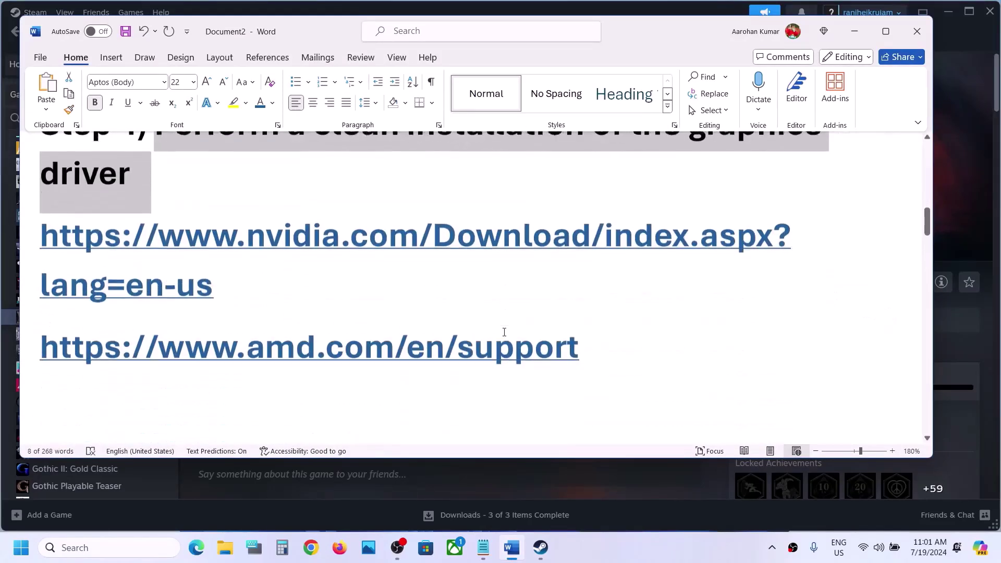
{"action": "triple_click", "coordinate": [262, 268]}
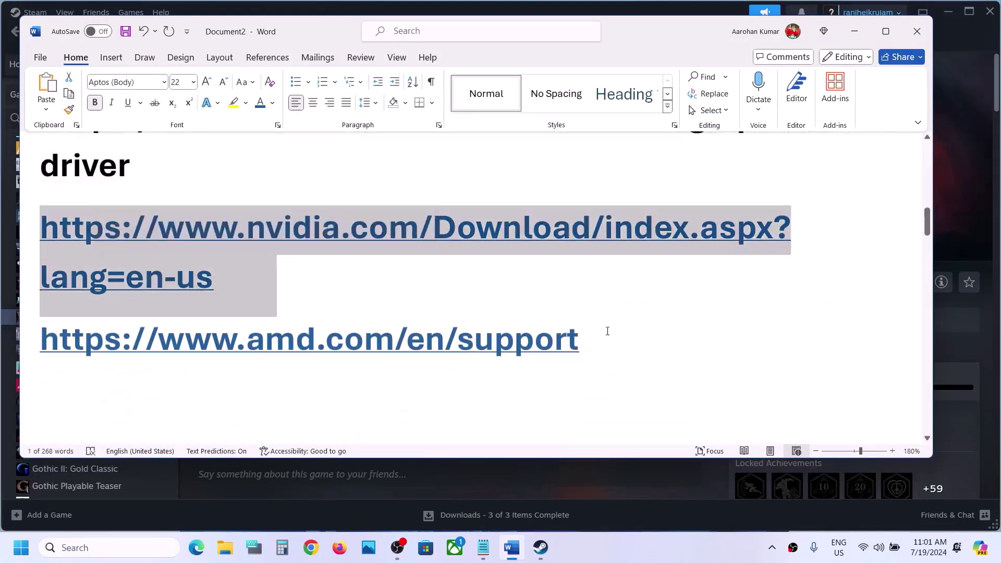
{"action": "triple_click", "coordinate": [385, 346]}
{"action": "left_click", "coordinate": [709, 478]}
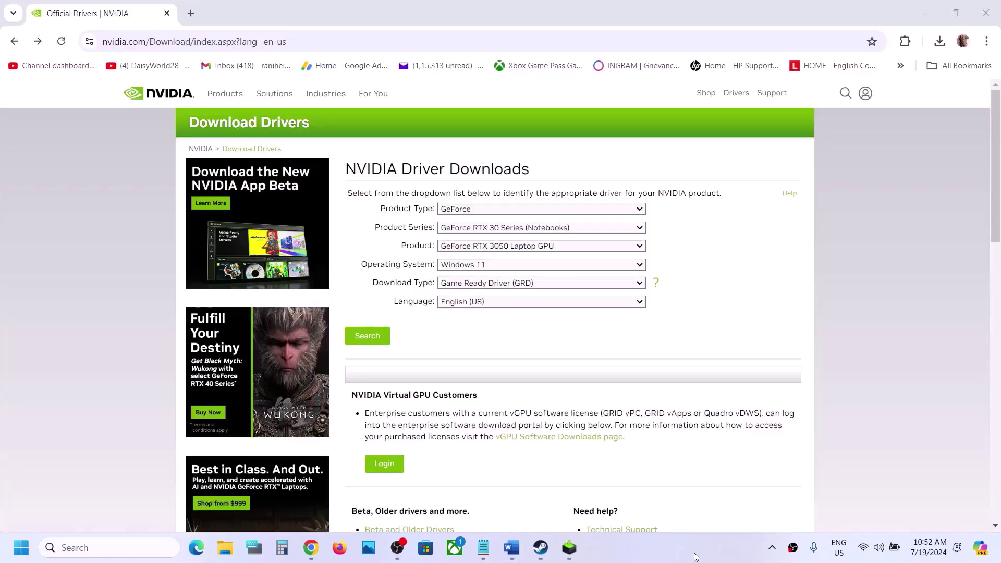
Search NVIDIA's driver downloads for GeForce, GeForce RTX 30 Series (Notebooks), GeForce RTX 3050 Laptop GPU on Windows 11
{"action": "left_click", "coordinate": [523, 211]}
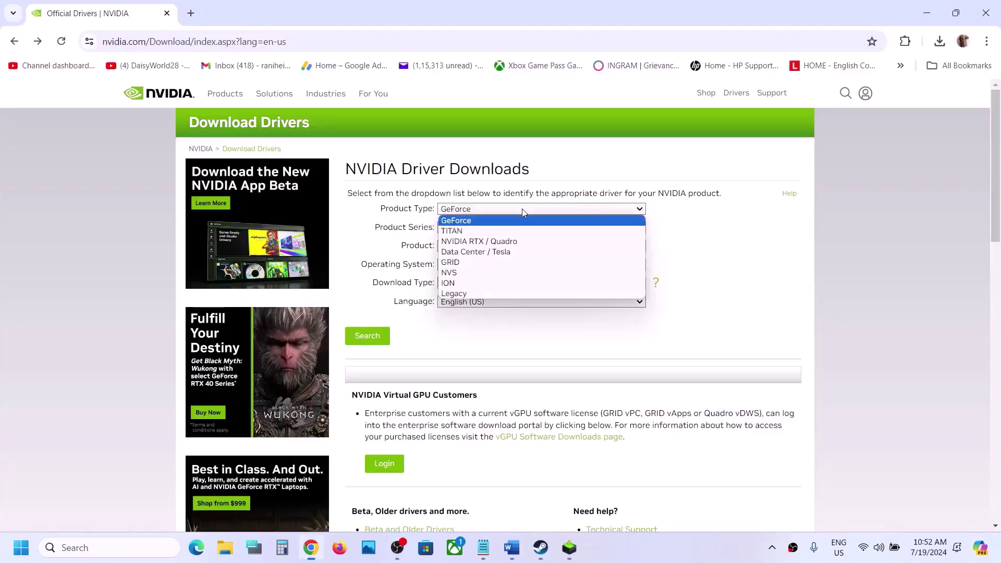
{"action": "left_click", "coordinate": [487, 222]}
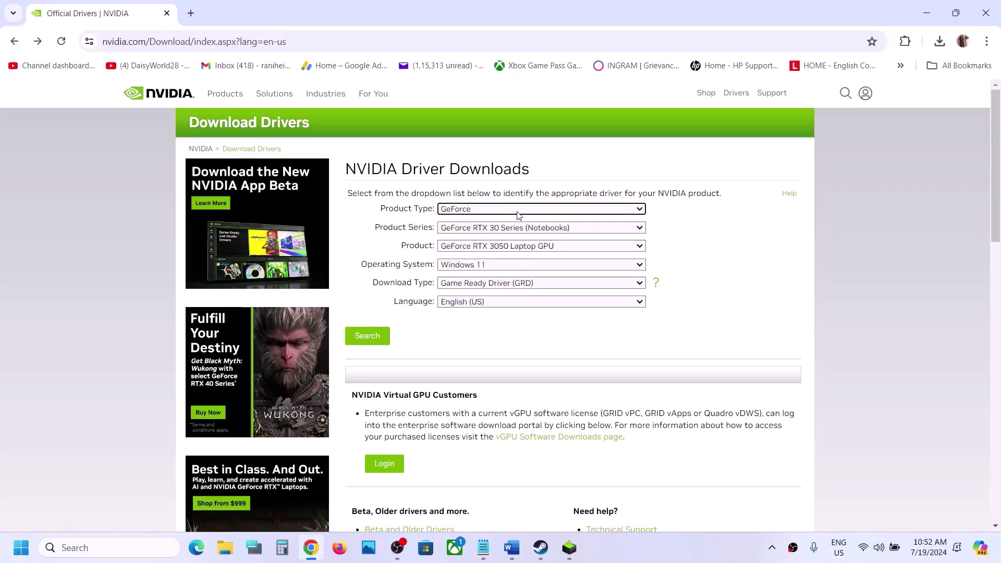
{"action": "left_click", "coordinate": [489, 229]}
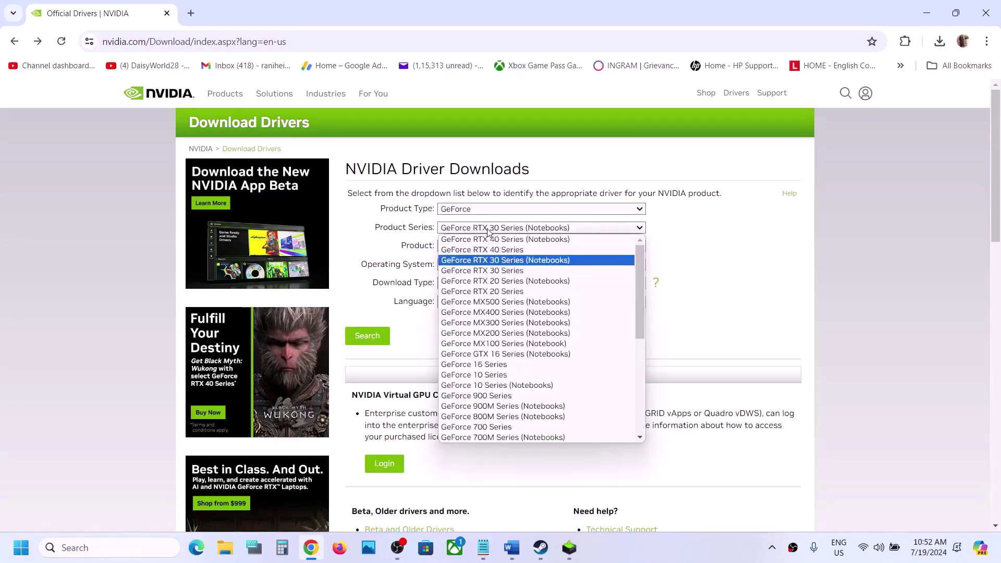
{"action": "left_click", "coordinate": [520, 262]}
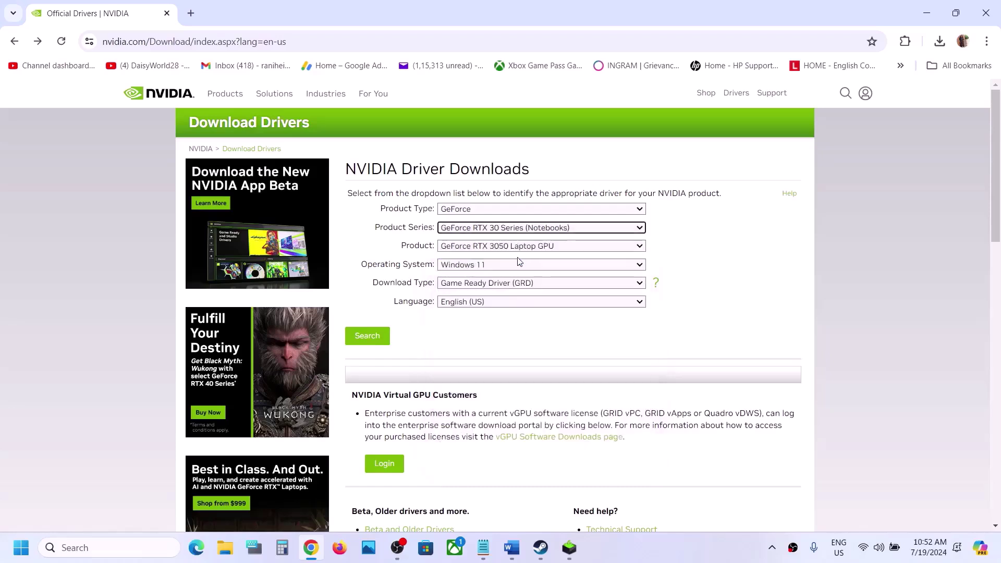
{"action": "left_click", "coordinate": [507, 247]}
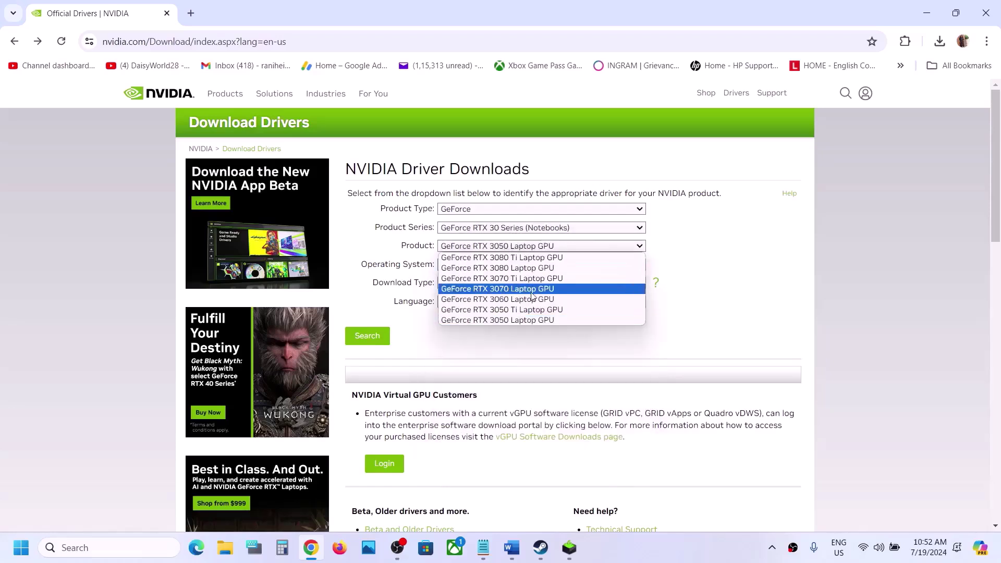
{"action": "left_click", "coordinate": [538, 320]}
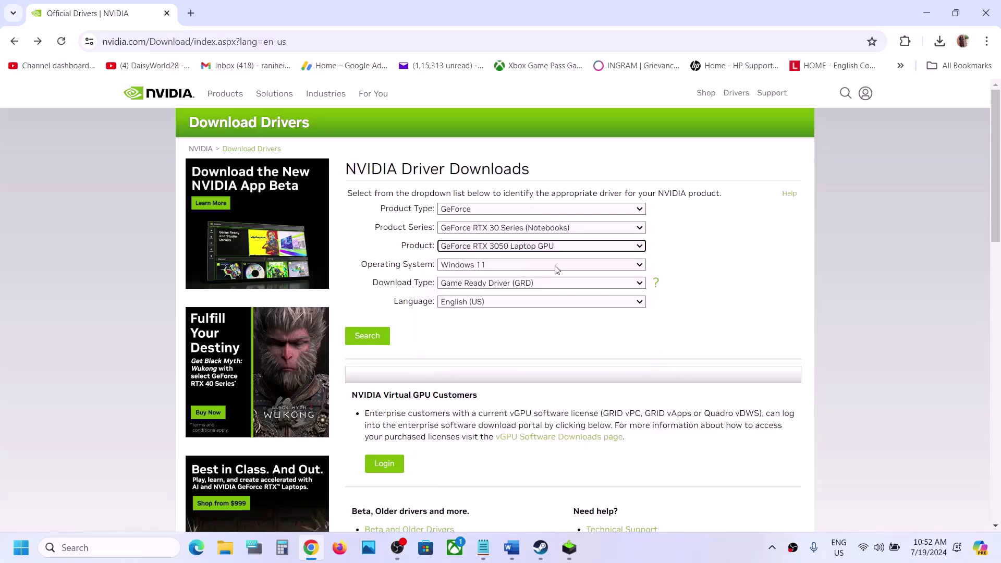
{"action": "left_click", "coordinate": [488, 271]}
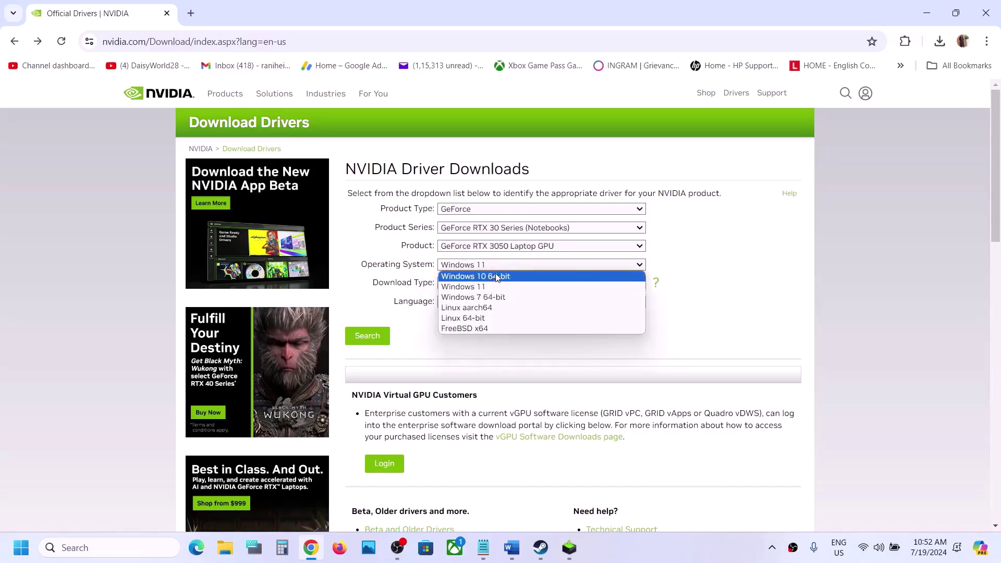
{"action": "left_click", "coordinate": [491, 287]}
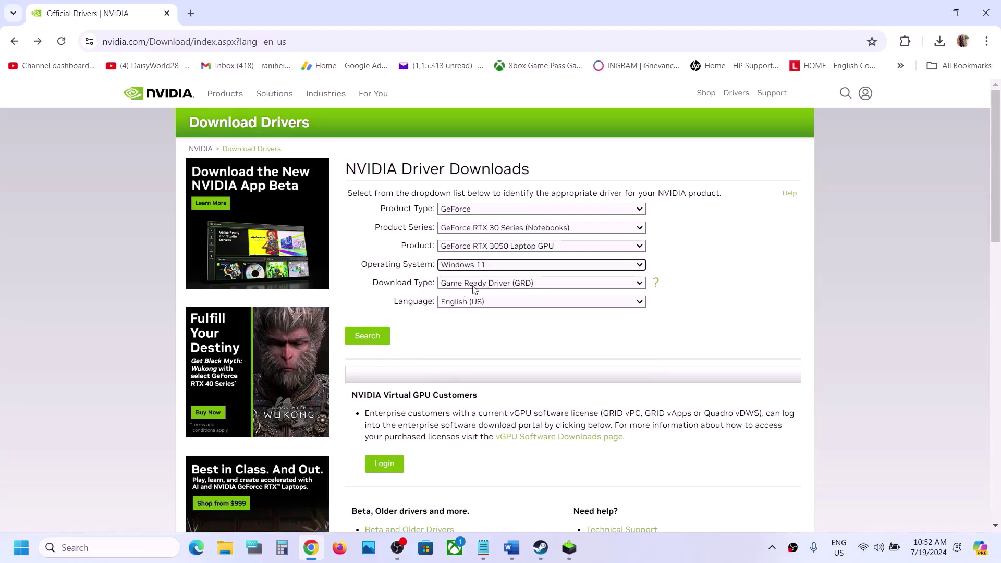
{"action": "left_click", "coordinate": [372, 326]}
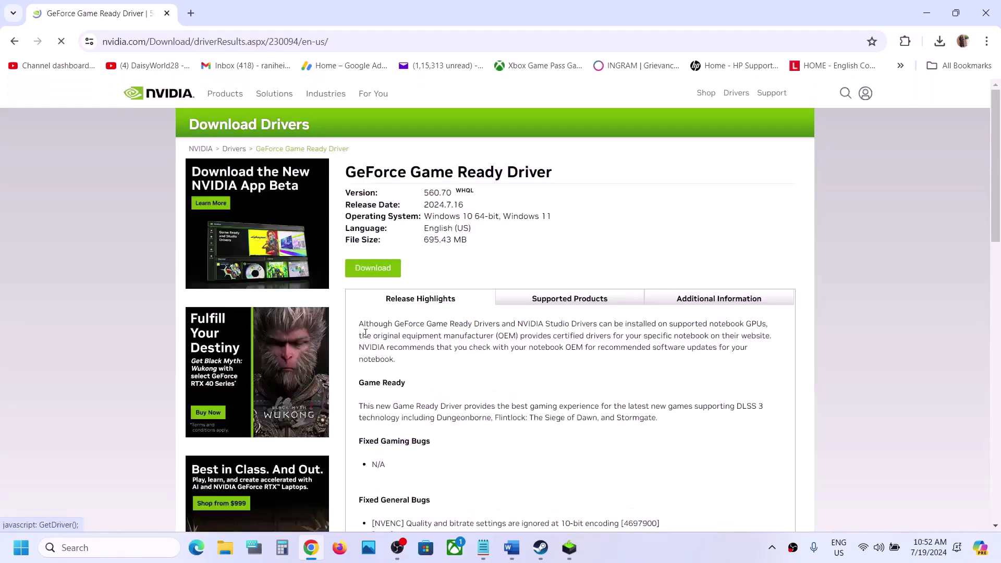
Download the GeForce Game Ready Driver 560.70 and launch its installer from the browser's downloads
{"action": "left_click", "coordinate": [386, 268]}
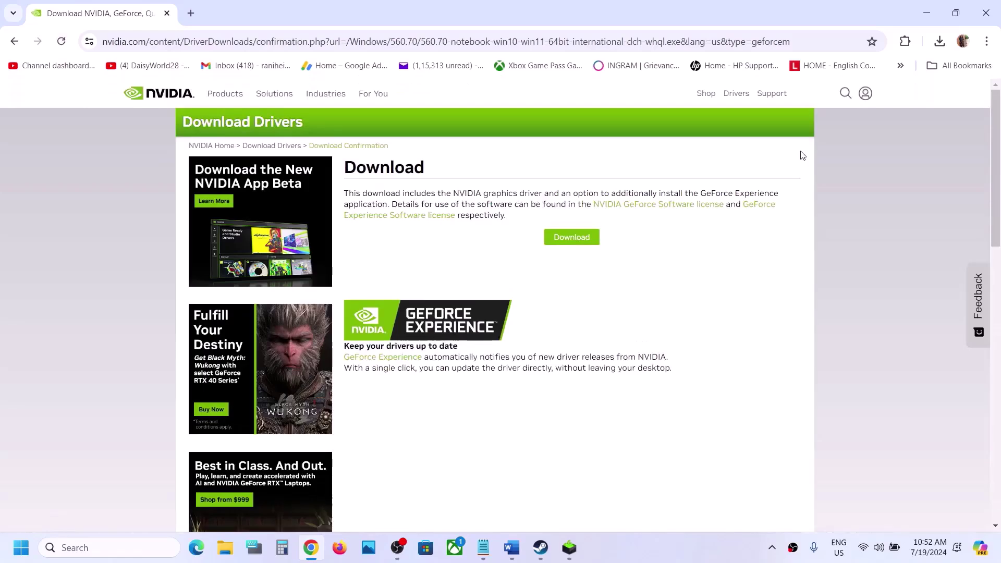
{"action": "left_click", "coordinate": [585, 239]}
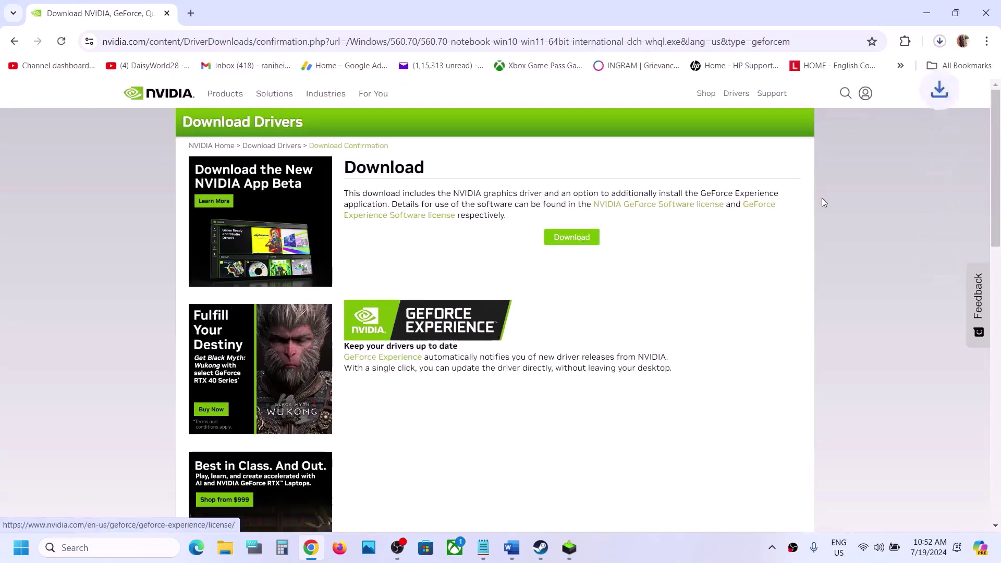
{"action": "left_click", "coordinate": [943, 44]}
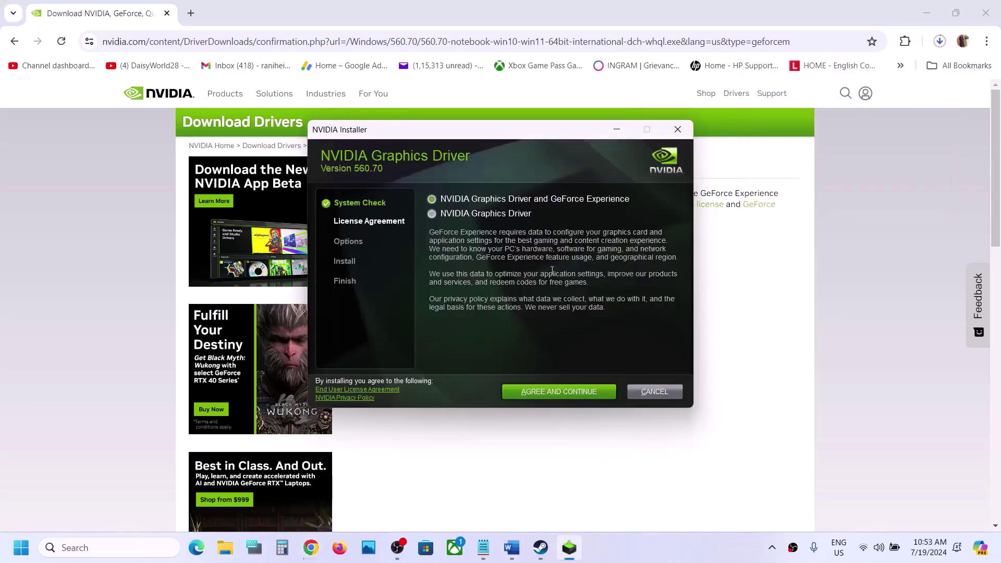
Accept the NVIDIA license agreement and start a Custom (Advanced) driver installation with Perform a clean installation enabled
{"action": "left_click", "coordinate": [547, 392]}
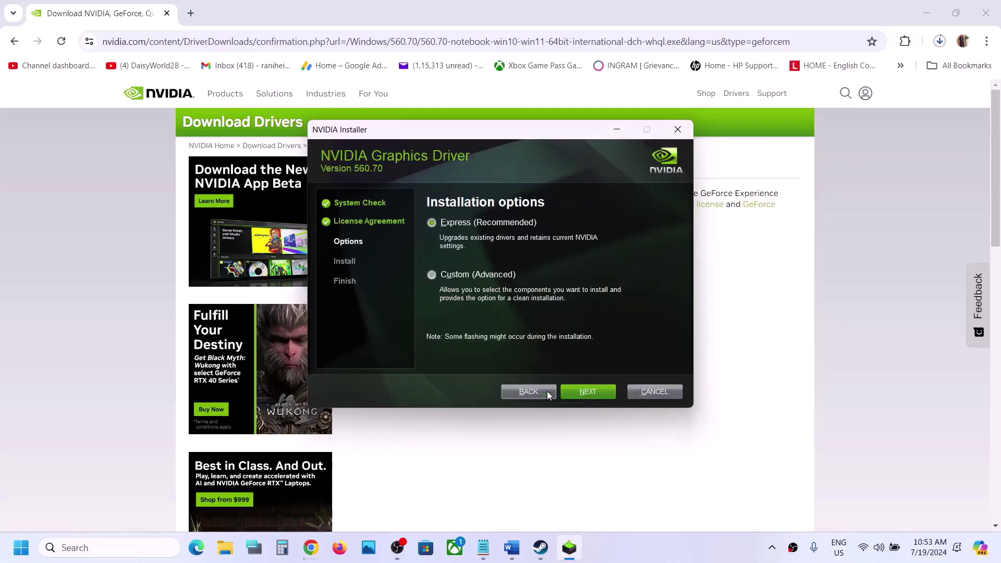
{"action": "left_click", "coordinate": [467, 279]}
{"action": "left_click", "coordinate": [579, 392]}
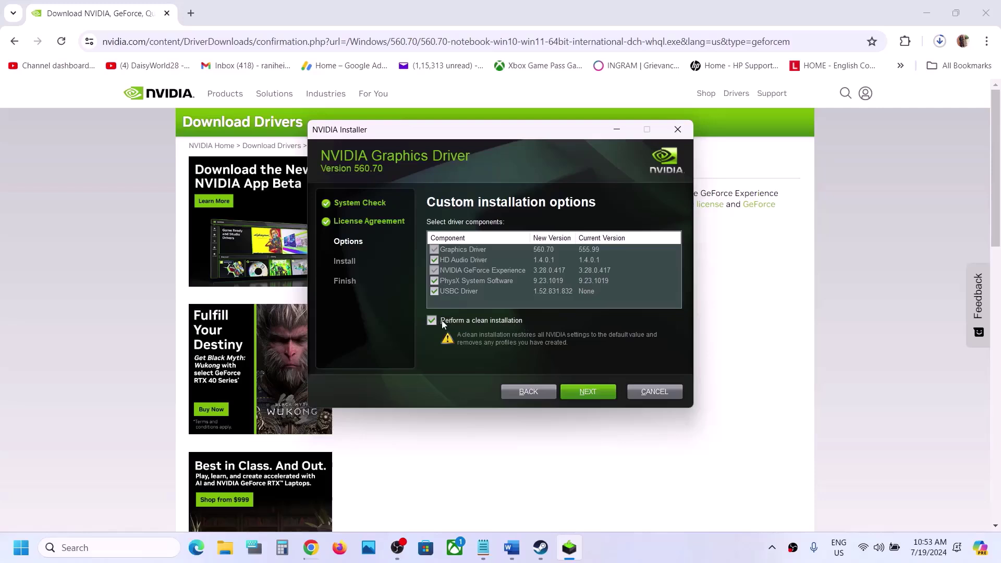
{"action": "left_click", "coordinate": [590, 394]}
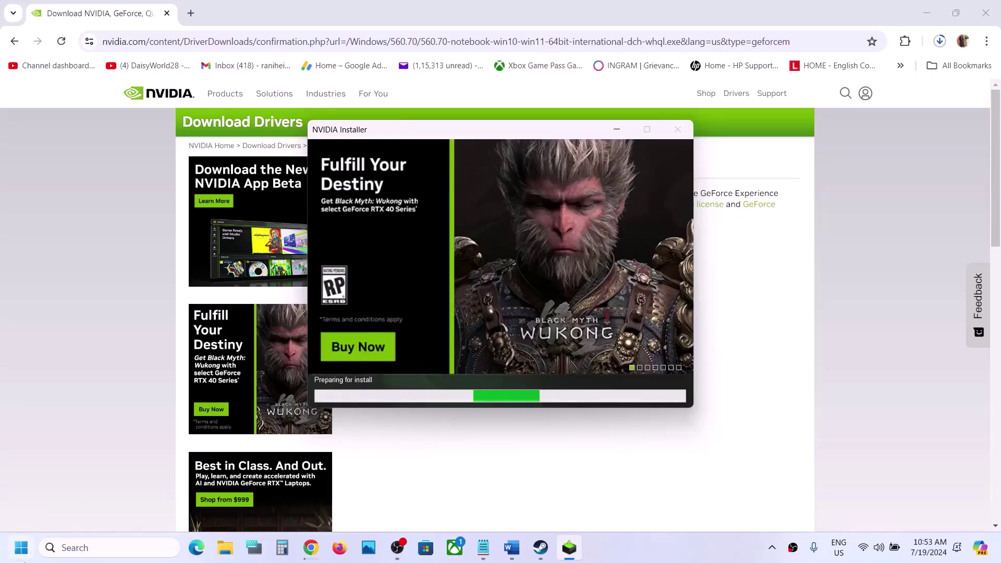
View the Windows power options for restarting the computer
{"action": "left_click", "coordinate": [22, 547]}
{"action": "left_click", "coordinate": [379, 504]}
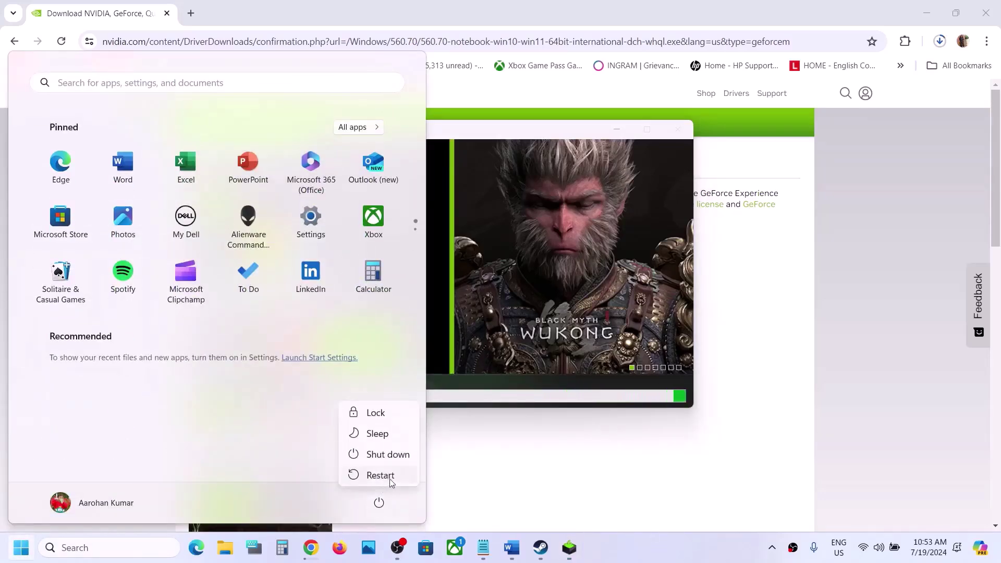
{"action": "left_click", "coordinate": [678, 543]}
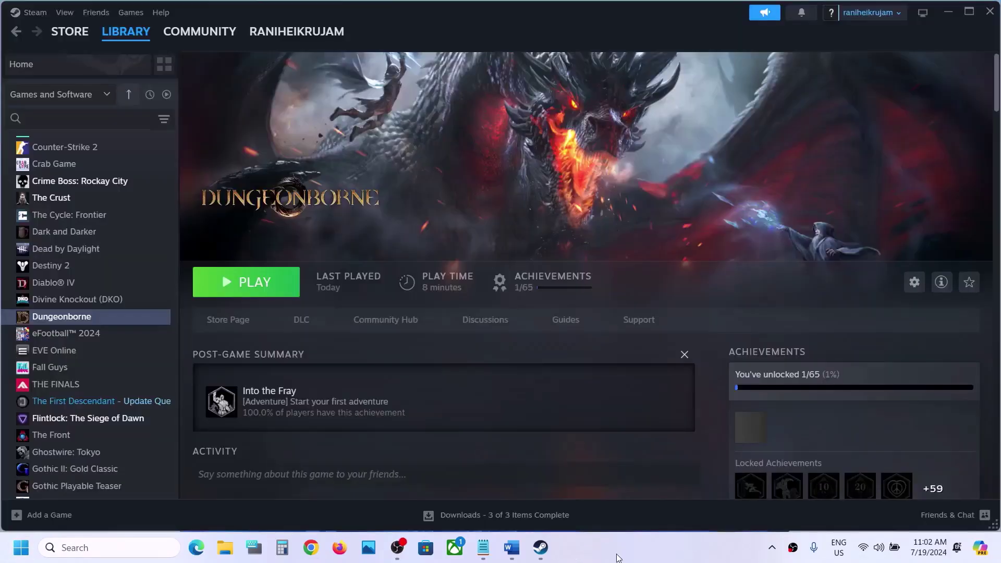
Read Step 5 in the Word document on deleting the config and save game files, and minimize the document
{"action": "left_click", "coordinate": [511, 547]}
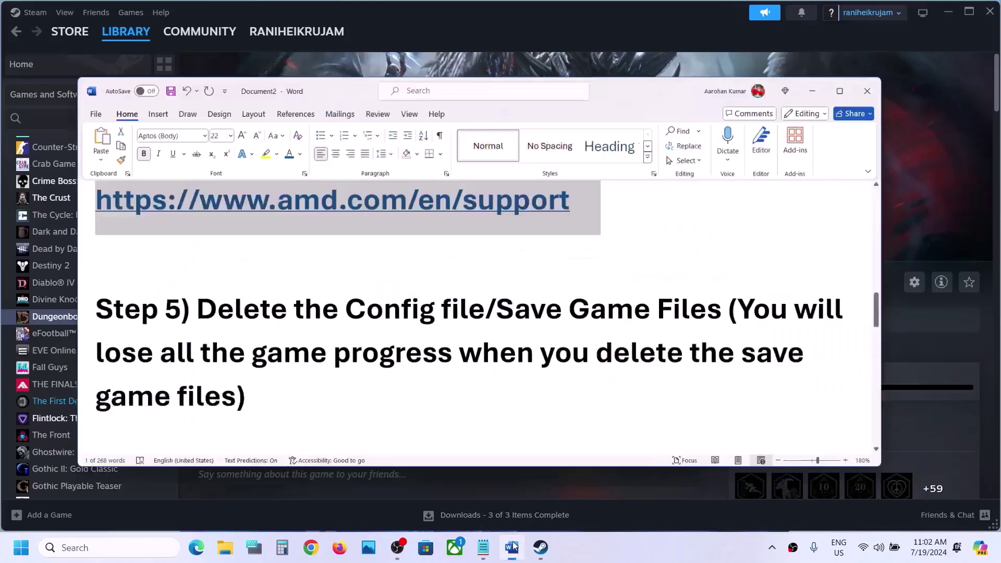
{"action": "left_click_drag", "start_coordinate": [168, 284], "coordinate": [479, 285]}
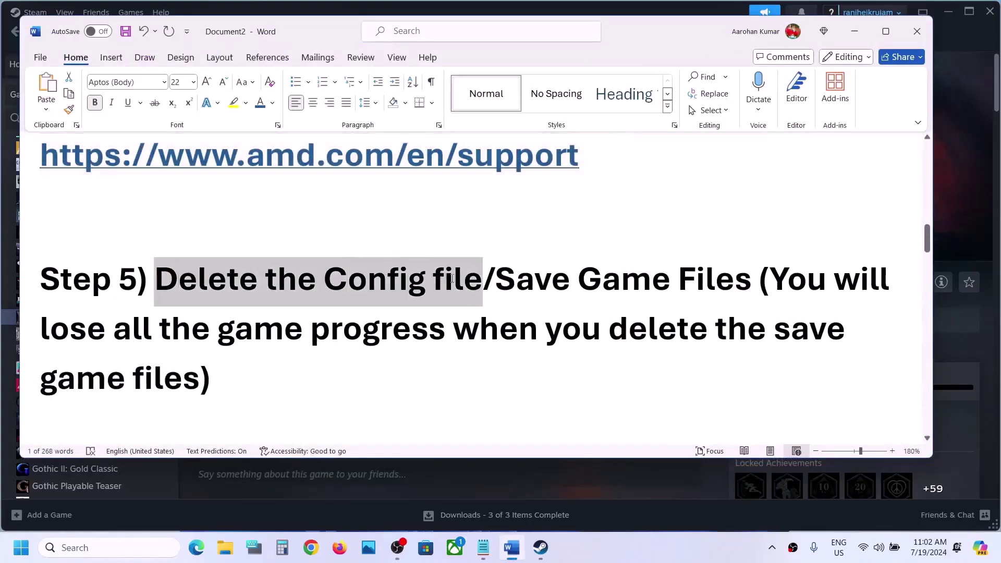
{"action": "left_click", "coordinate": [852, 32]}
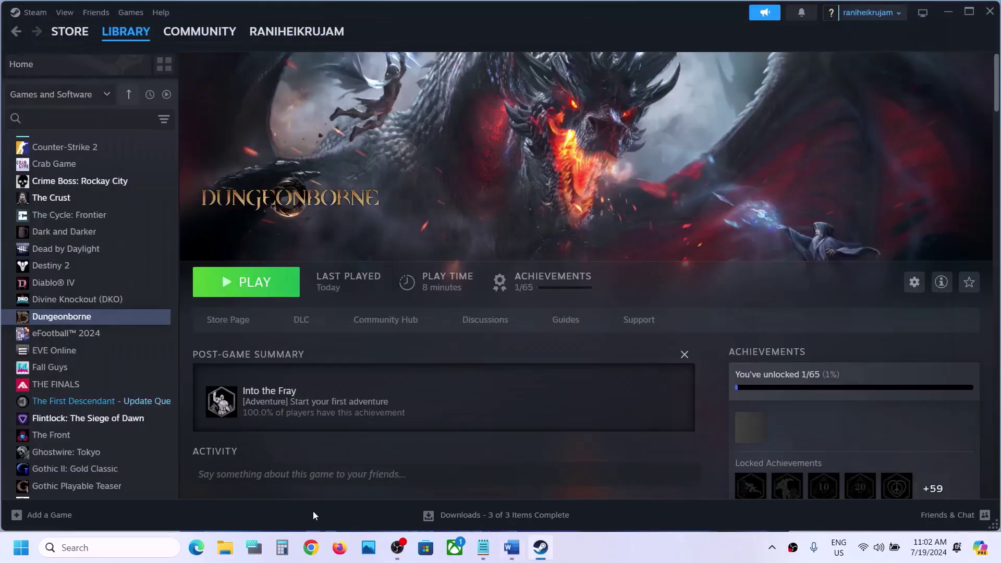
Open the current user's profile folder under C:\Users in File Explorer
{"action": "left_click", "coordinate": [229, 554]}
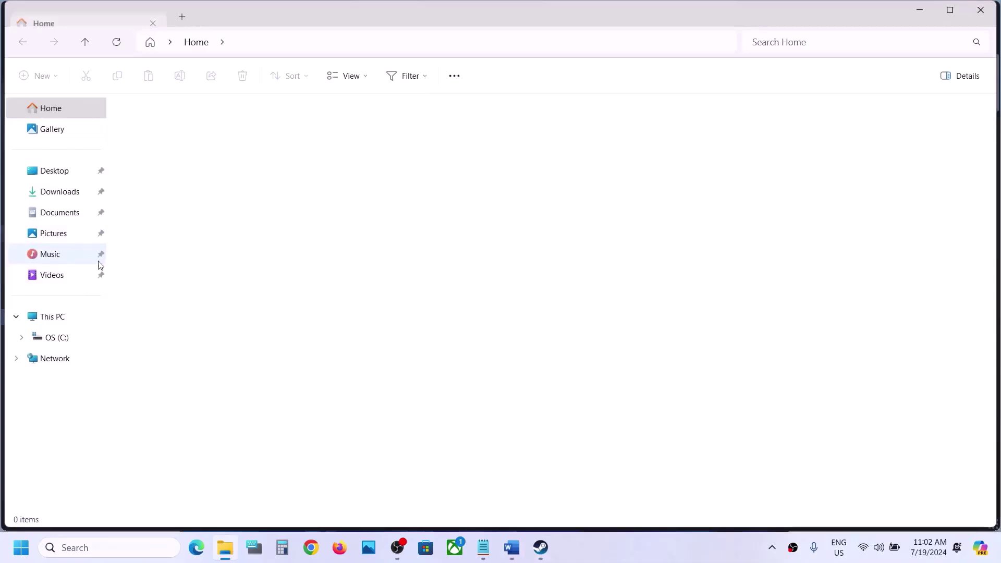
{"action": "left_click", "coordinate": [56, 319]}
{"action": "double_click", "coordinate": [207, 148]}
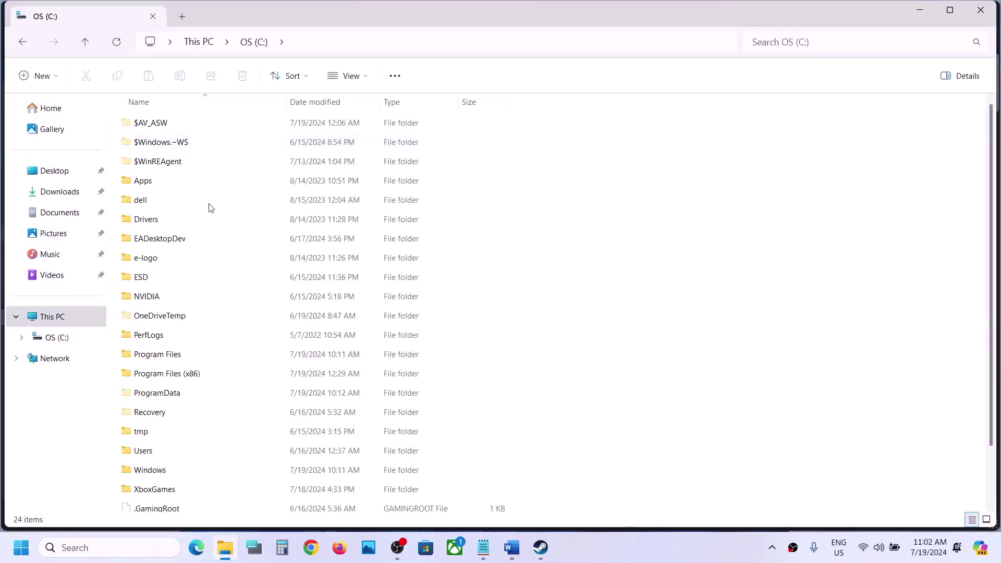
{"action": "scroll", "coordinate": [187, 358], "scroll_direction": "down", "scroll_amount": 1}
{"action": "double_click", "coordinate": [152, 391]}
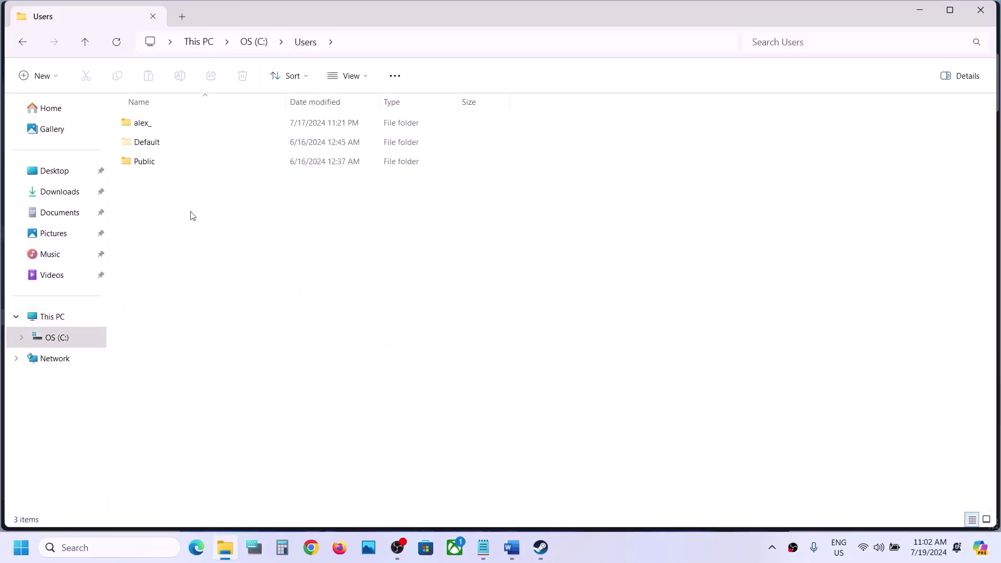
{"action": "double_click", "coordinate": [160, 126]}
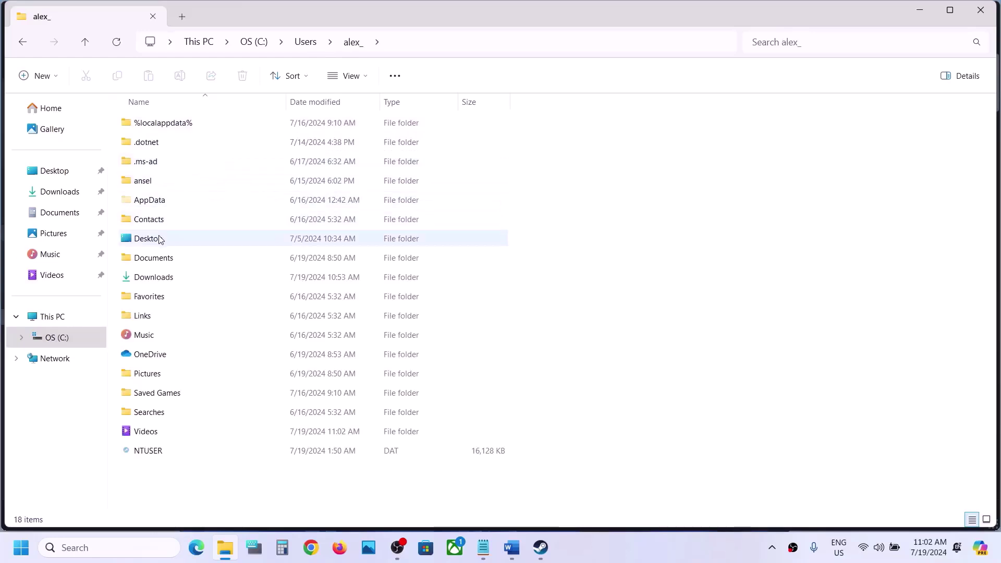
Check the Hidden items display option and open the AppData\Local\Dungeonborne\Saved folder
{"action": "left_click", "coordinate": [160, 202]}
{"action": "left_click", "coordinate": [368, 73]}
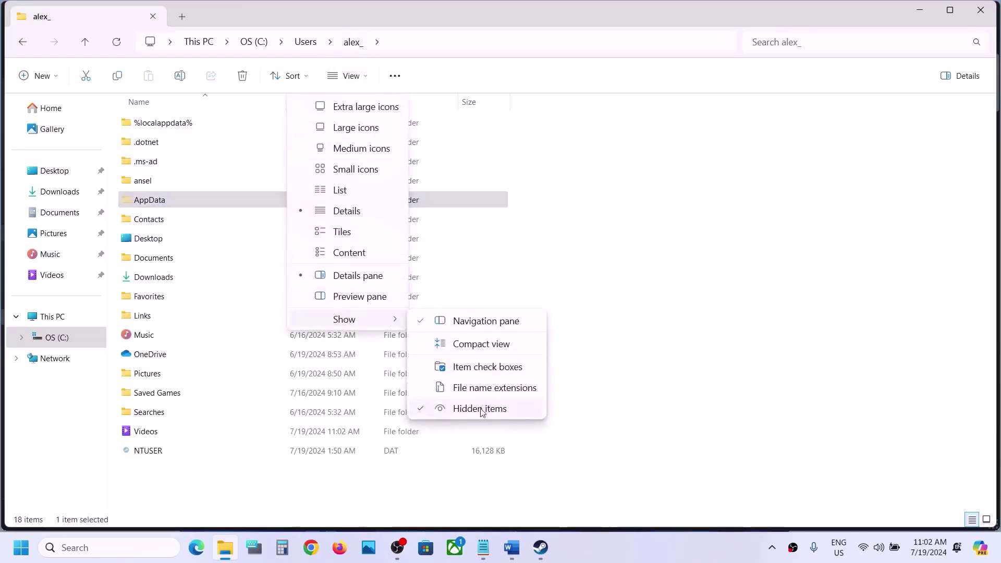
{"action": "left_click", "coordinate": [184, 203]}
{"action": "double_click", "coordinate": [184, 203]}
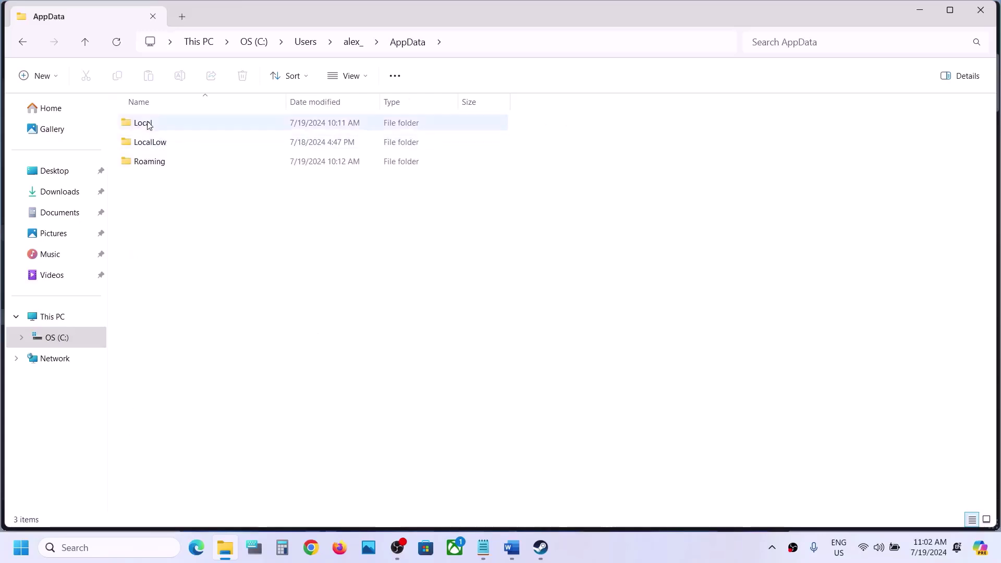
{"action": "double_click", "coordinate": [149, 123]}
{"action": "left_click", "coordinate": [190, 200]}
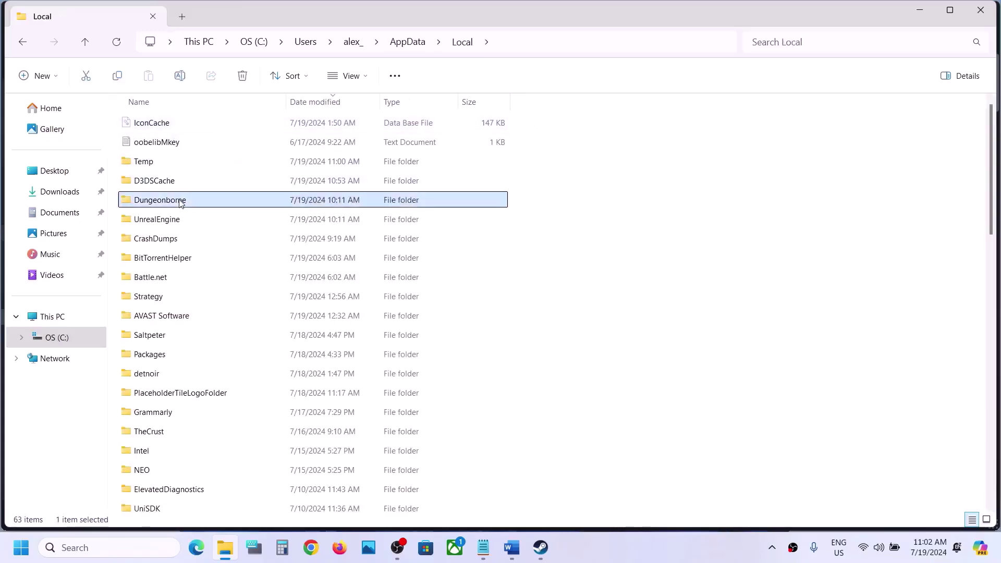
{"action": "double_click", "coordinate": [187, 204]}
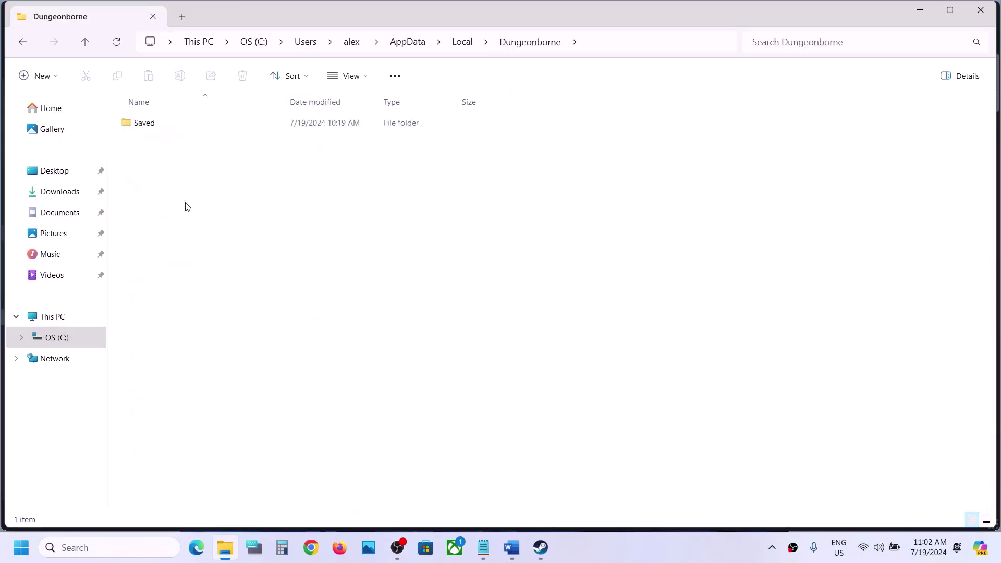
{"action": "double_click", "coordinate": [167, 127]}
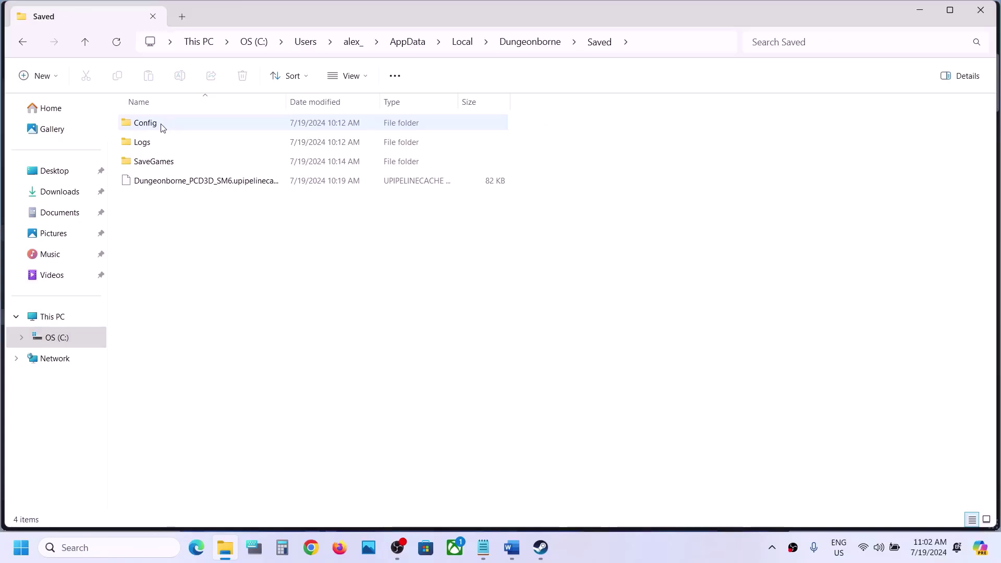
View the delete option for the Config folder and dismiss it without deleting
{"action": "left_click", "coordinate": [163, 128]}
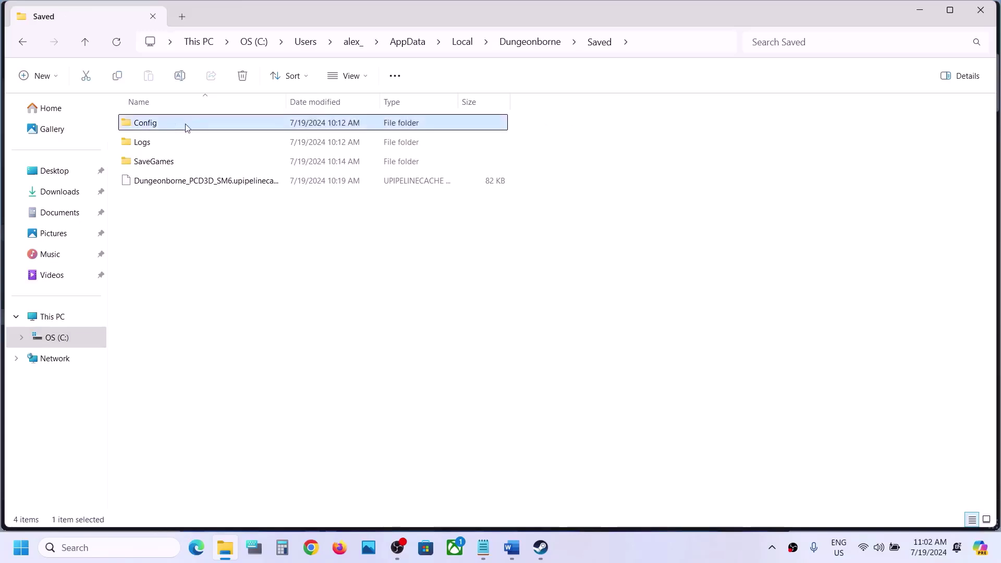
{"action": "right_click", "coordinate": [178, 128]}
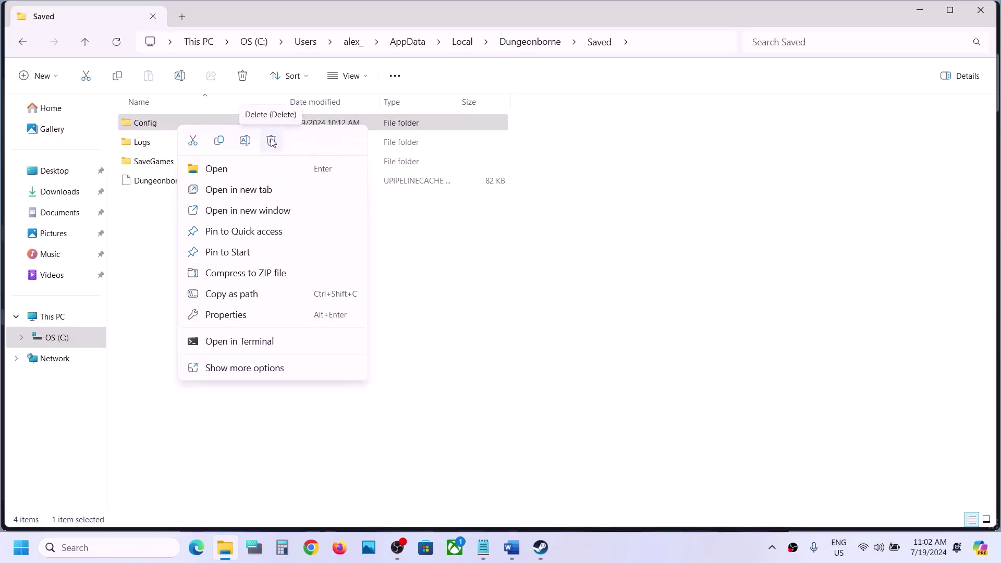
{"action": "left_click", "coordinate": [612, 386]}
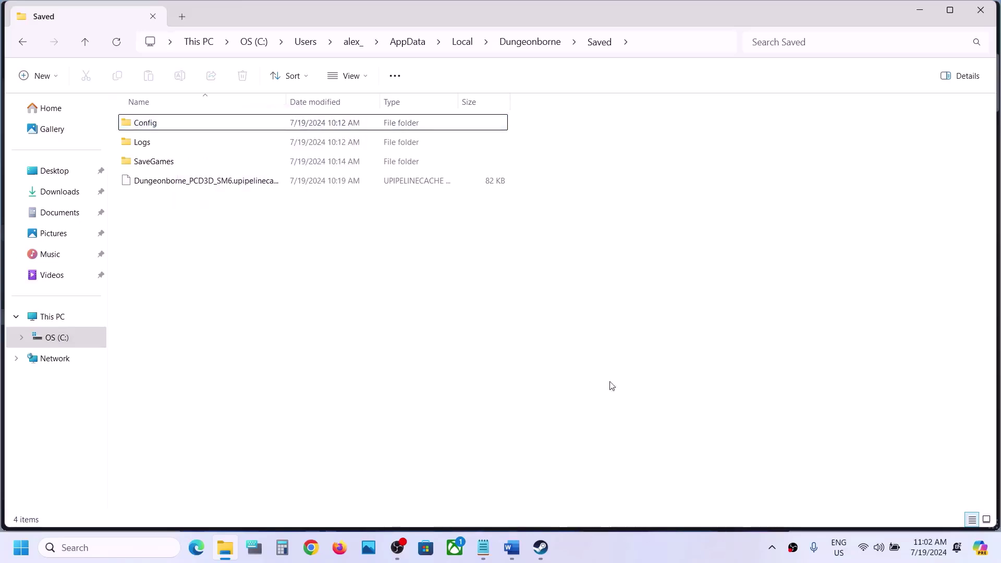
Switch to the Word document, read the Step 5 warning about losing game progress, and minimize the document
{"action": "left_click", "coordinate": [541, 547]}
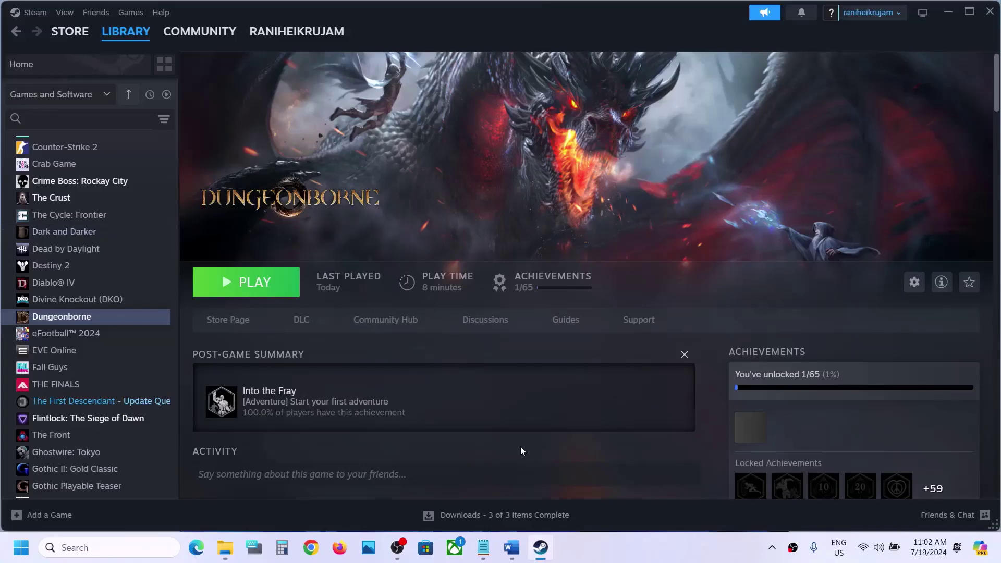
{"action": "left_click", "coordinate": [512, 546]}
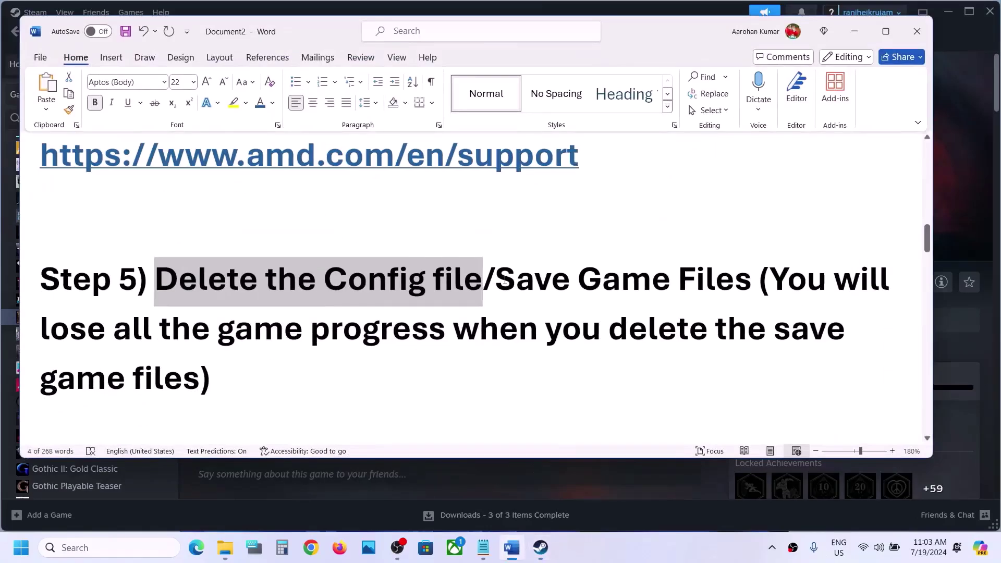
{"action": "left_click_drag", "start_coordinate": [502, 280], "coordinate": [415, 319]}
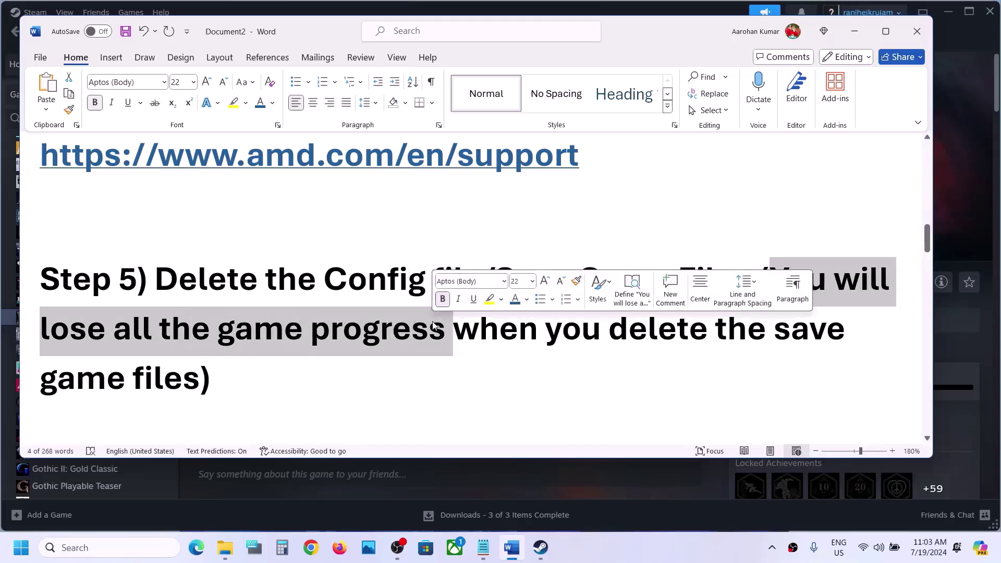
{"action": "left_click", "coordinate": [853, 33]}
Return to the Local folder in File Explorer, view the delete option for the Dungeonborne folder, and close the window
{"action": "left_click", "coordinate": [225, 548]}
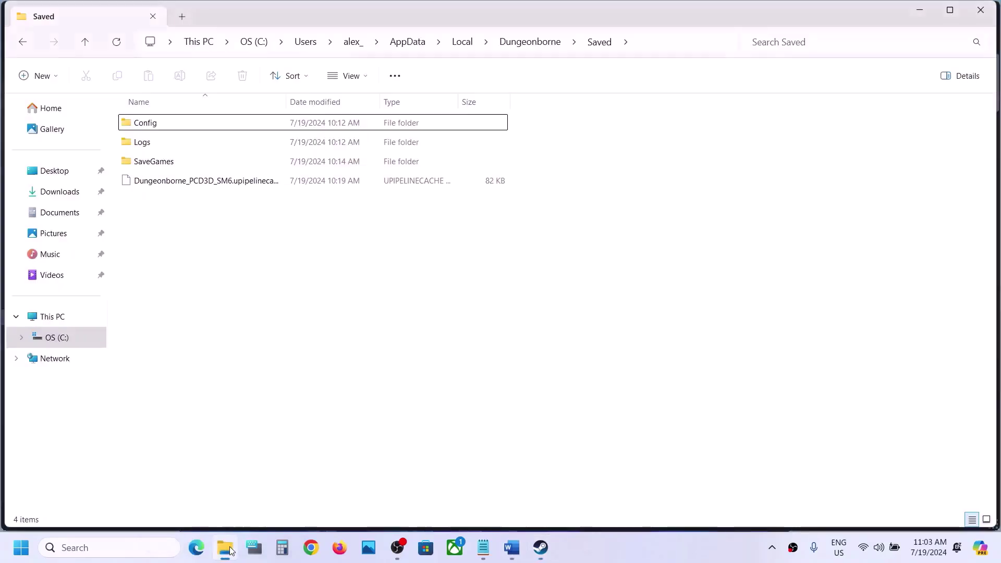
{"action": "left_click", "coordinate": [85, 42]}
{"action": "left_click", "coordinate": [85, 43]}
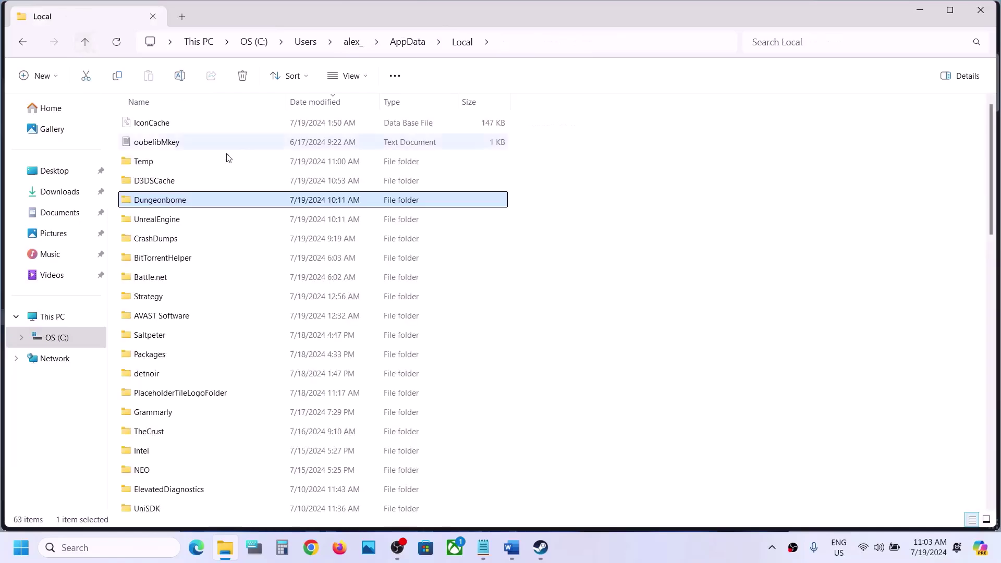
{"action": "right_click", "coordinate": [177, 205]}
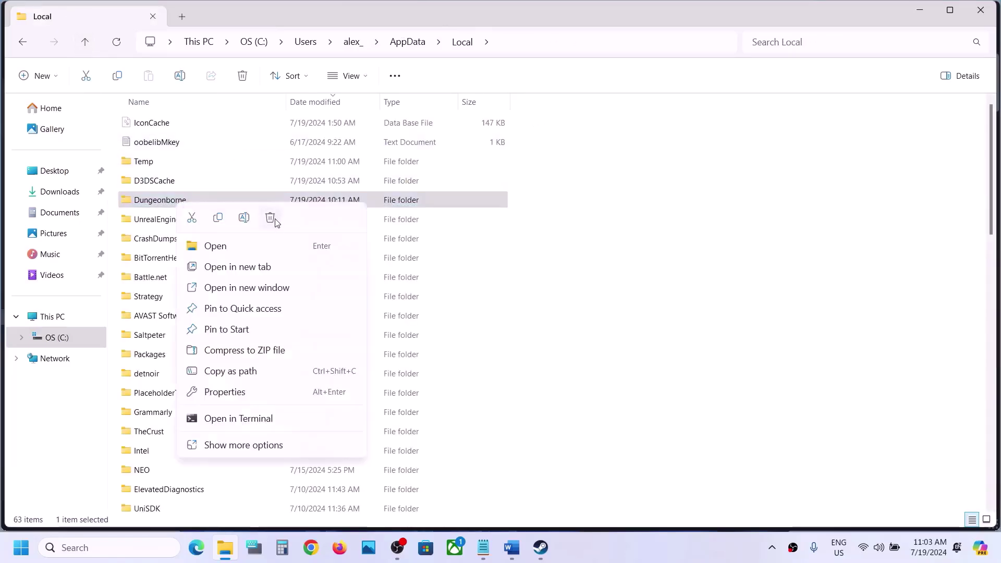
{"action": "left_click", "coordinate": [738, 163]}
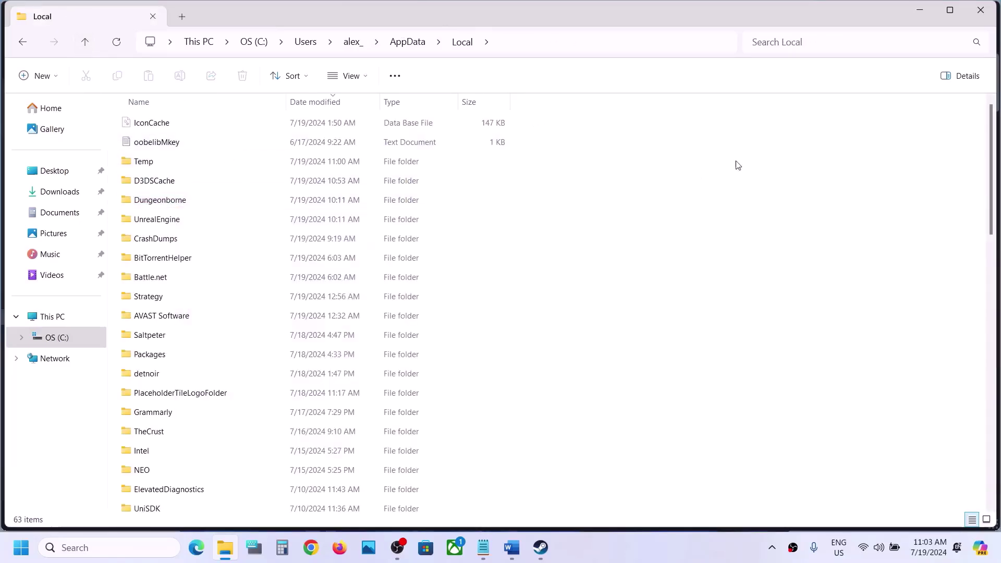
{"action": "left_click", "coordinate": [985, 19]}
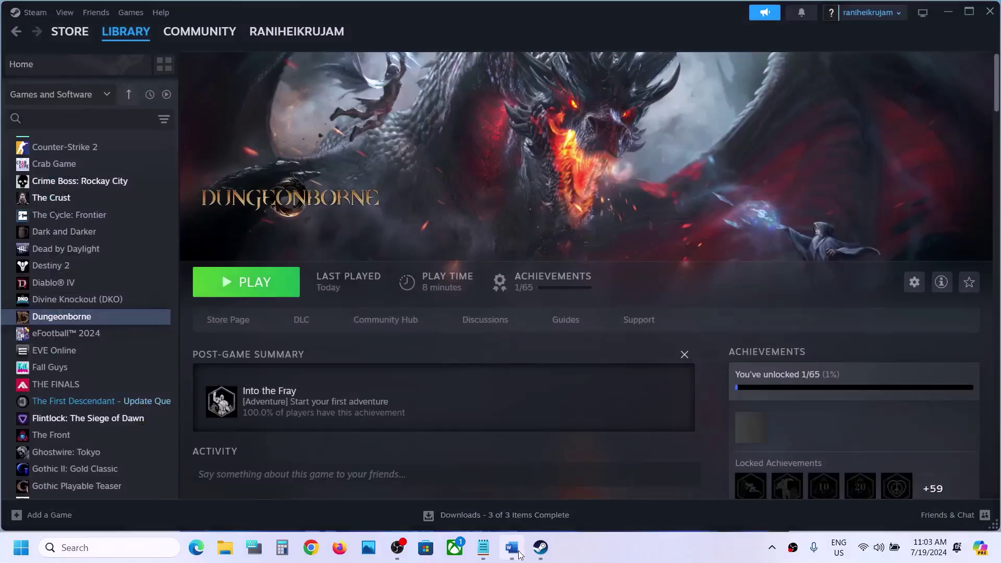
Read Step 6 in the Word document on running the game on the dedicated graphics card
{"action": "left_click", "coordinate": [512, 548]}
{"action": "scroll", "coordinate": [423, 314], "scroll_direction": "down", "scroll_amount": 3}
{"action": "scroll", "coordinate": [423, 315], "scroll_direction": "up", "scroll_amount": 1}
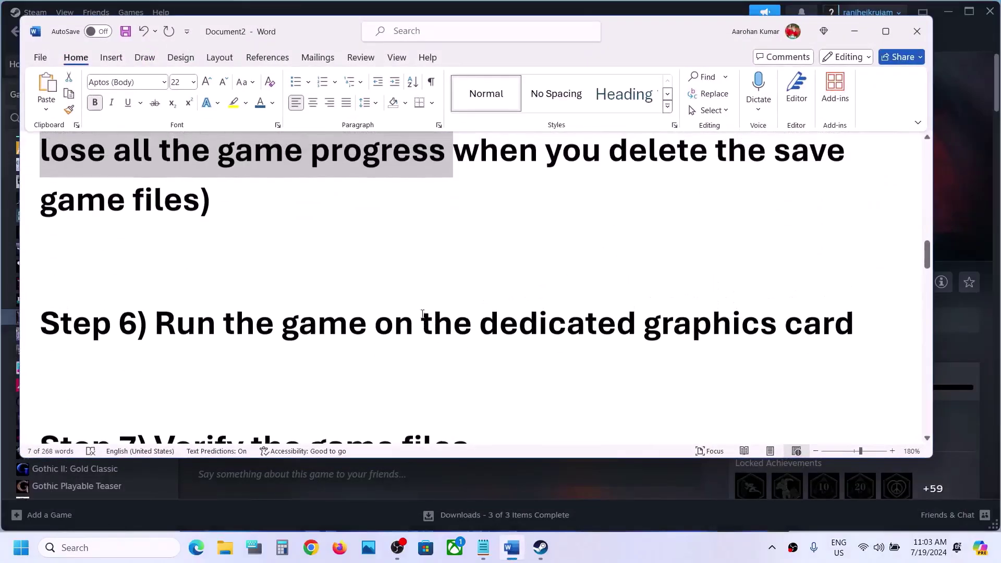
{"action": "left_click", "coordinate": [696, 322]}
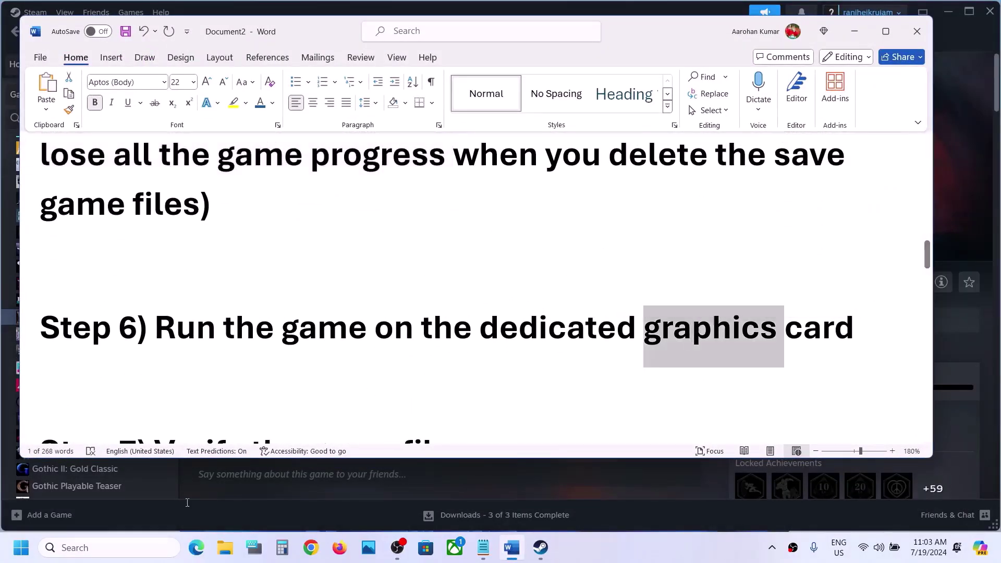
Open the Windows Graphics settings and add the Dungeonborne application from the steamapps\common\Dungeonborne folder as a desktop app
{"action": "left_click", "coordinate": [104, 547]}
{"action": "type", "text": "graphics"}
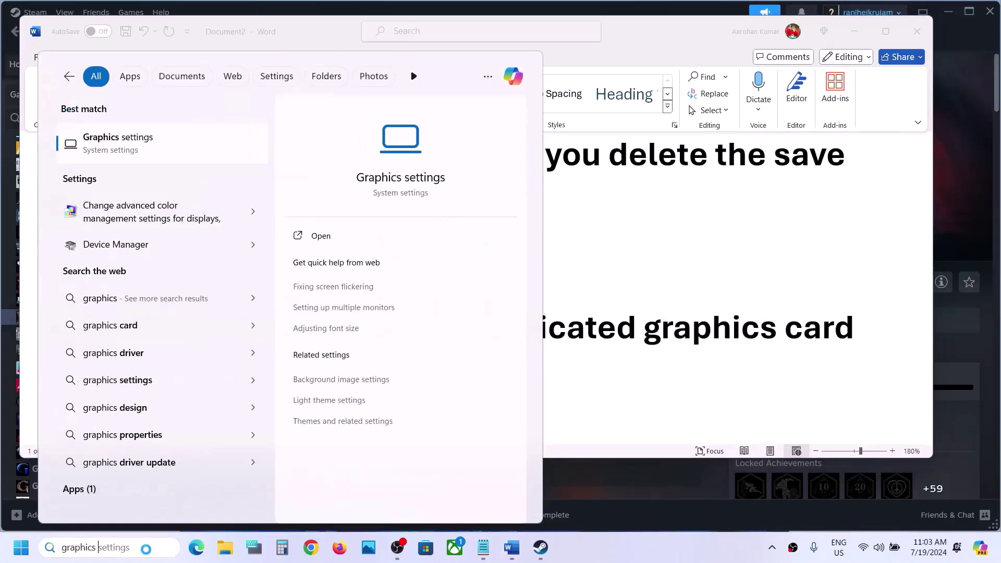
{"action": "key", "text": "Return"}
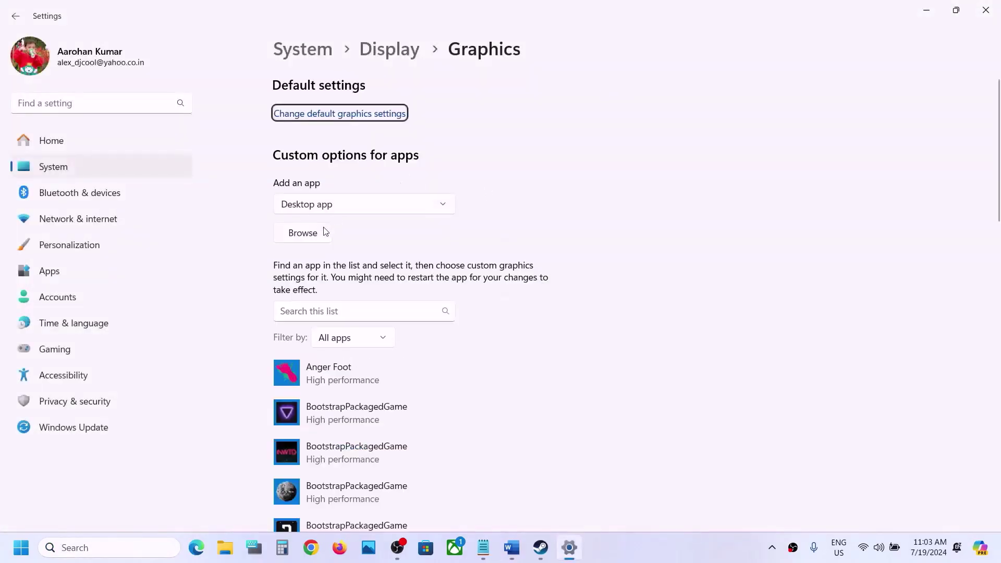
{"action": "left_click", "coordinate": [325, 232]}
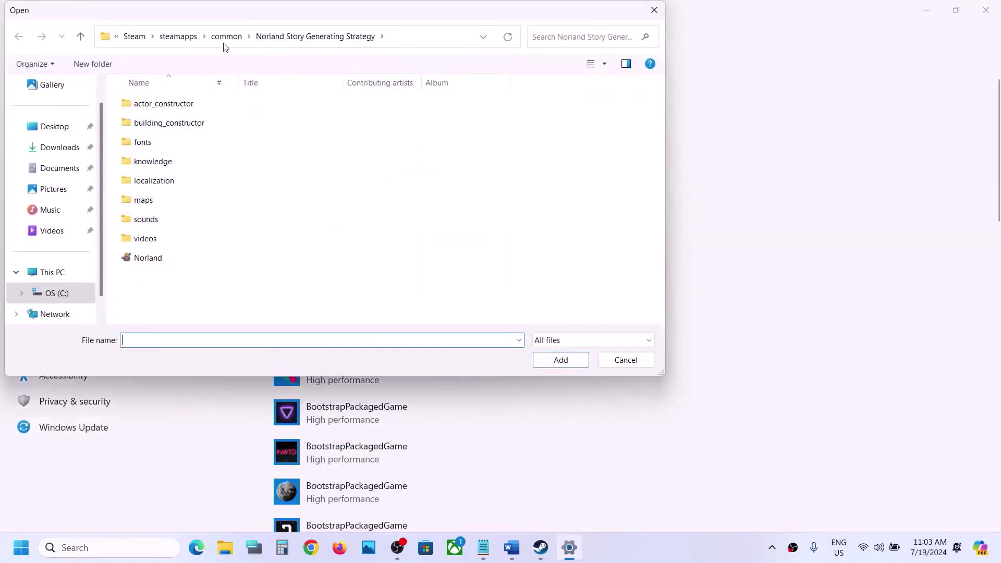
{"action": "left_click", "coordinate": [226, 36]}
{"action": "double_click", "coordinate": [186, 124]}
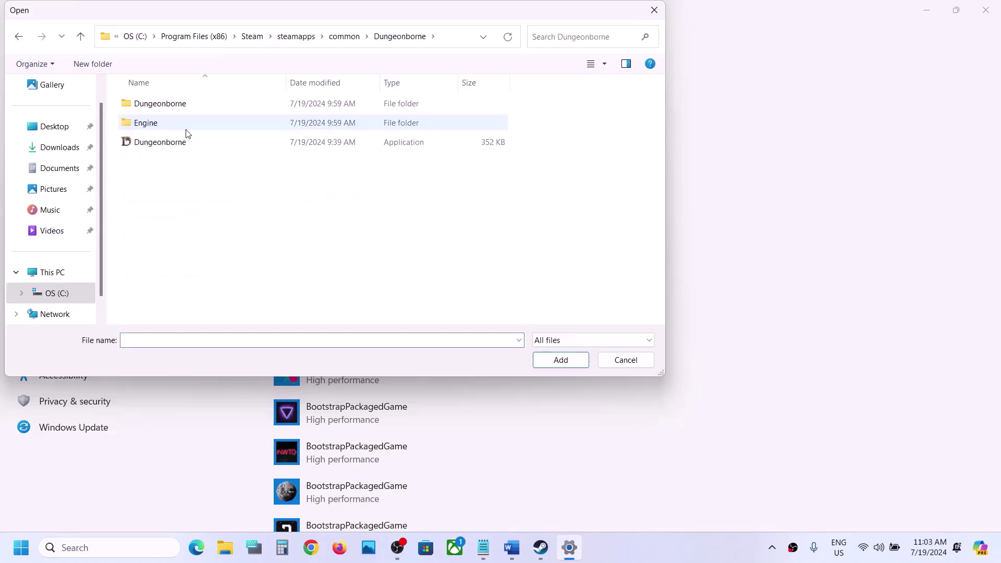
{"action": "left_click", "coordinate": [179, 141]}
{"action": "left_click", "coordinate": [564, 360]}
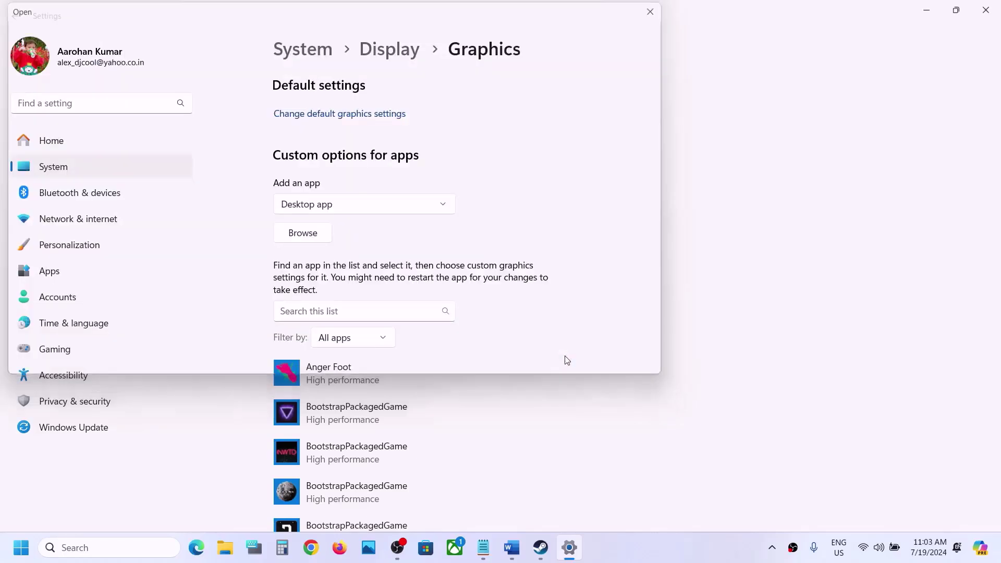
Set the graphics preference of the added Dungeonborne.exe entry to High performance and save it
{"action": "left_click", "coordinate": [451, 477]}
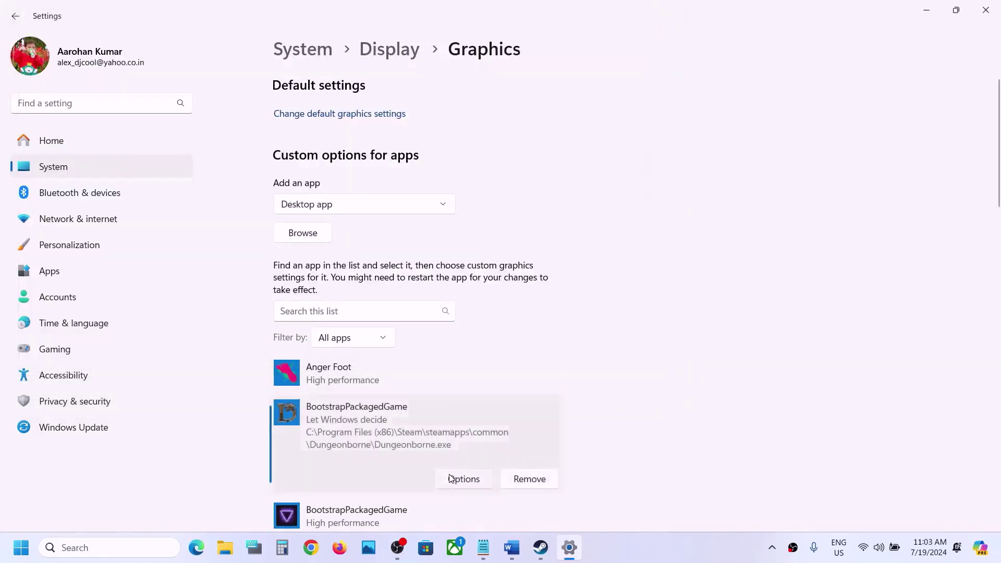
{"action": "left_click", "coordinate": [422, 266]}
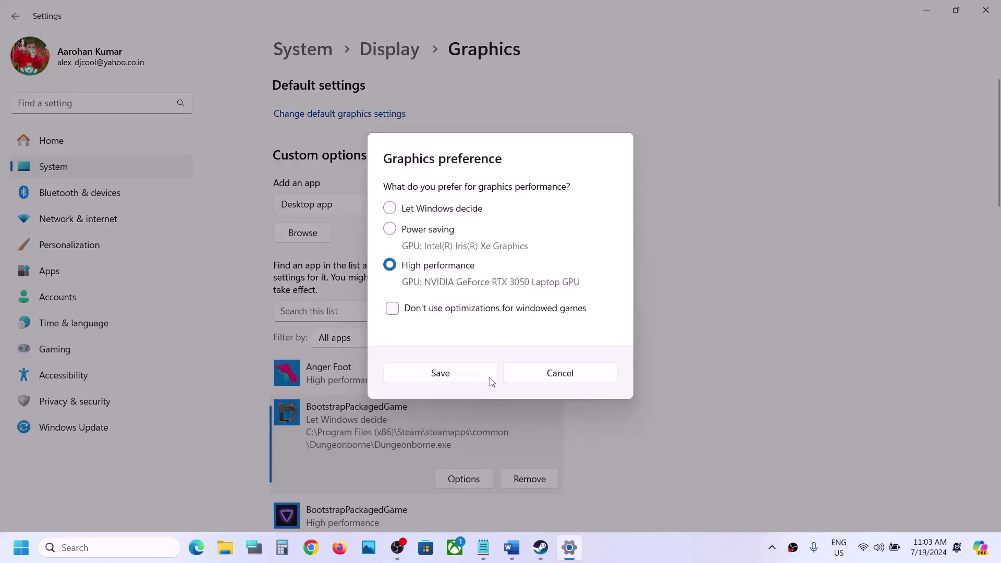
{"action": "left_click", "coordinate": [441, 373]}
Add the second Dungeonborne application from the game's Dungeonborne\Binaries\Win64 folder to the custom graphics app list
{"action": "left_click", "coordinate": [301, 235]}
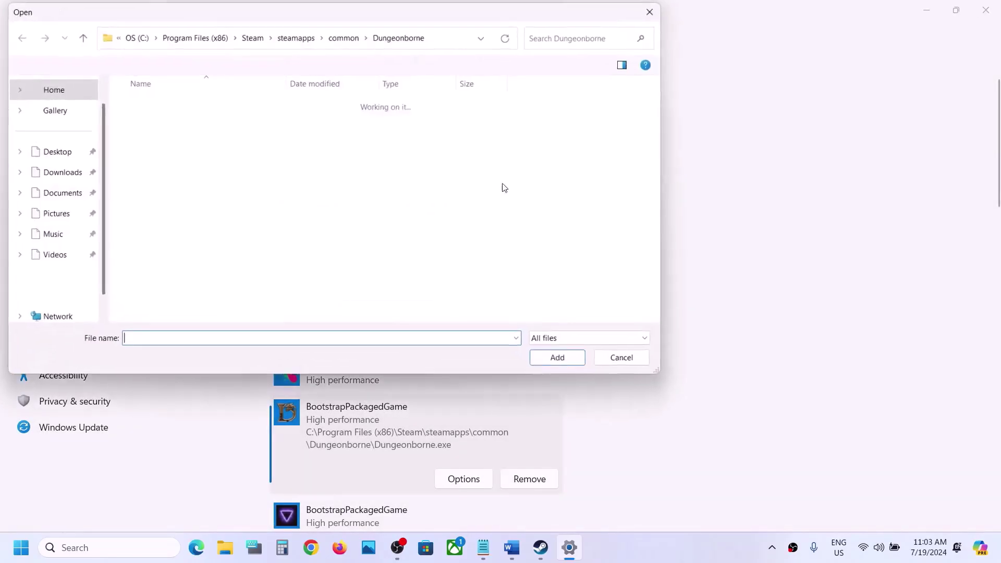
{"action": "double_click", "coordinate": [218, 106]}
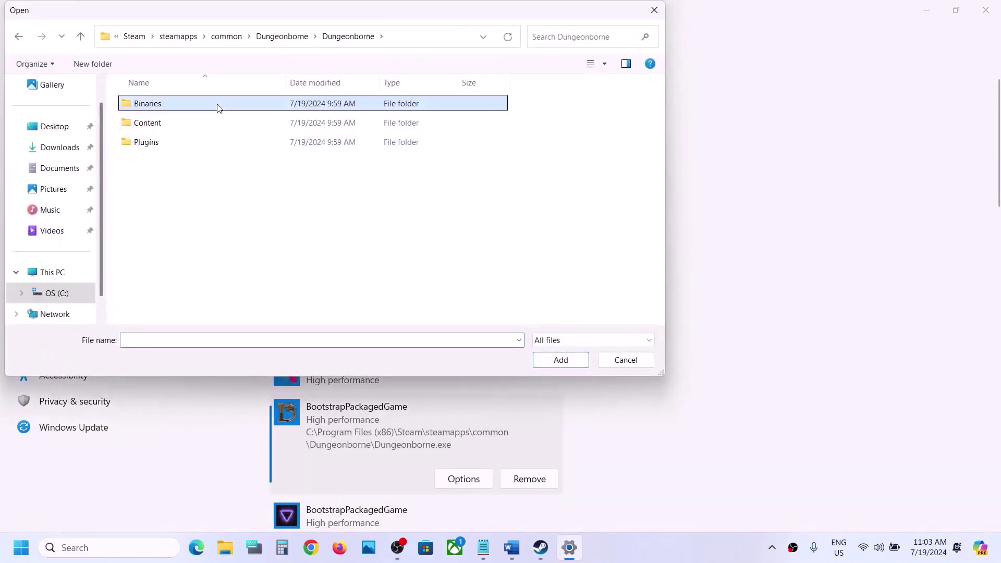
{"action": "double_click", "coordinate": [218, 106]}
{"action": "double_click", "coordinate": [218, 106]}
{"action": "left_click", "coordinate": [189, 293]}
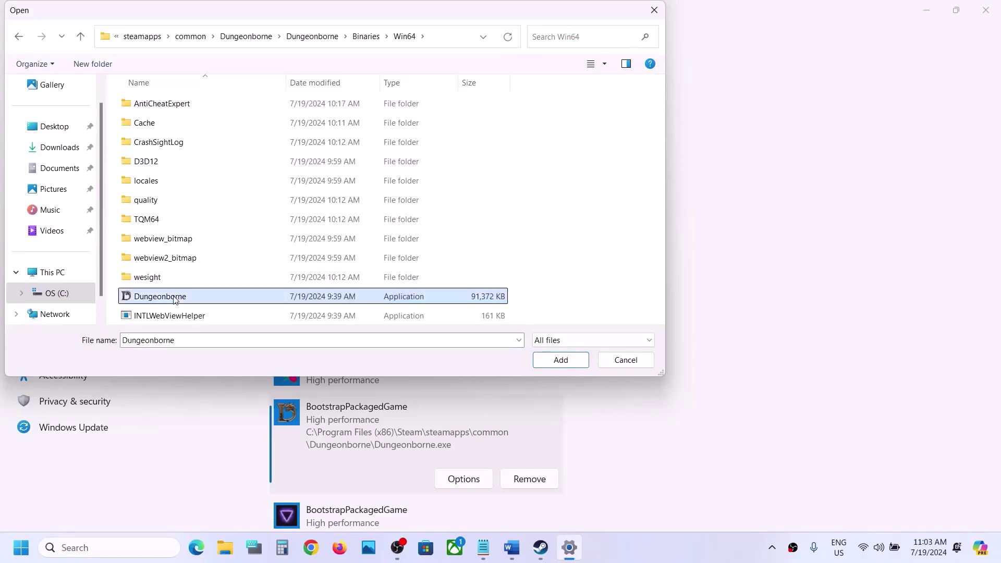
{"action": "left_click", "coordinate": [568, 365]}
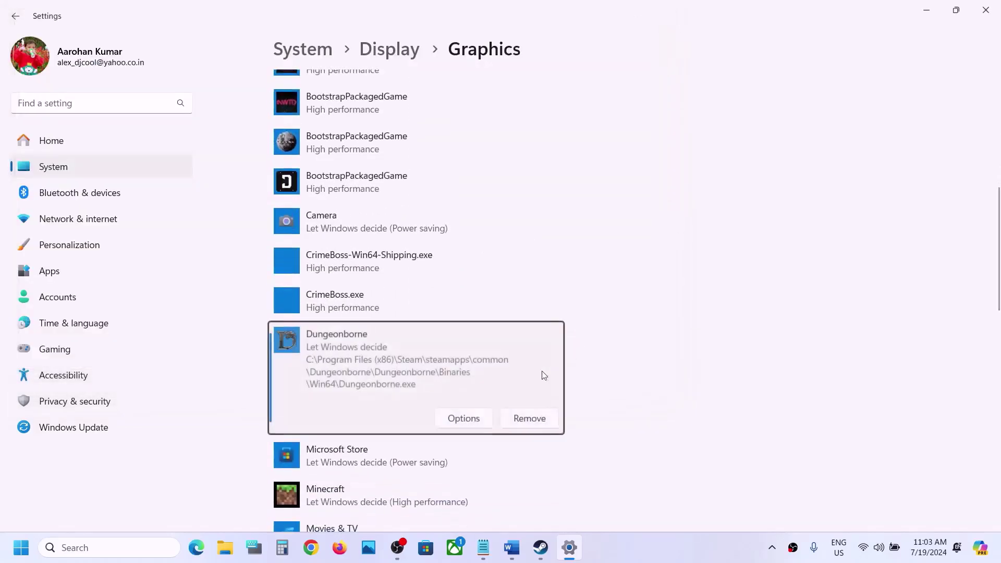
Set the graphics preference of the Win64 Dungeonborne.exe entry to High performance and save it
{"action": "left_click", "coordinate": [468, 423]}
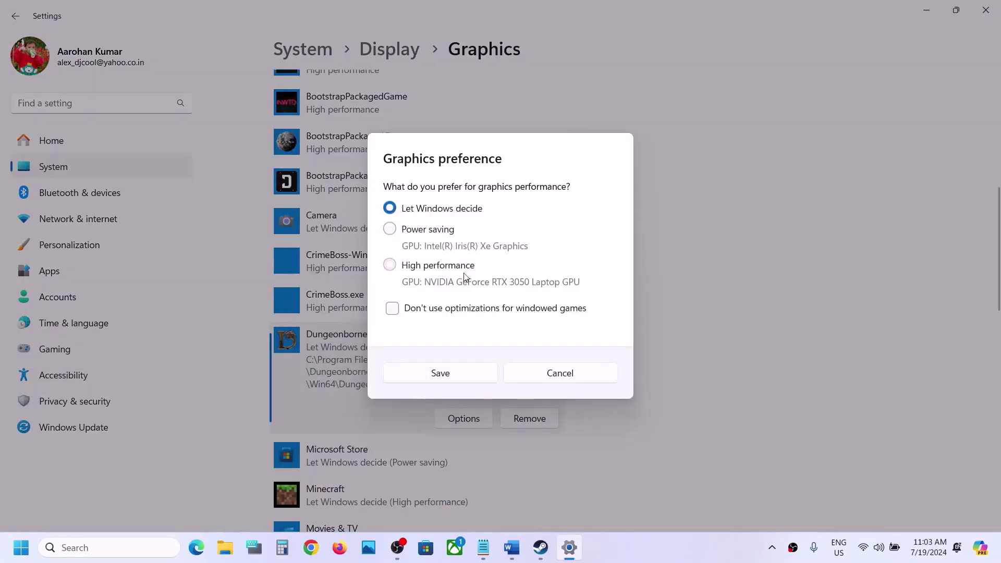
{"action": "left_click", "coordinate": [389, 265]}
{"action": "left_click", "coordinate": [467, 381]}
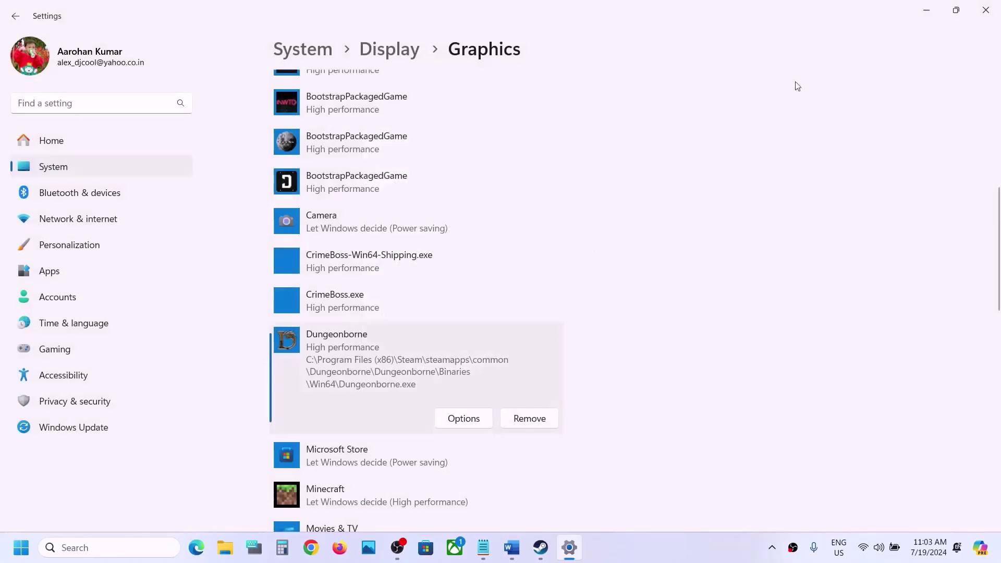
Close Windows Settings and verify the integrity of Dungeonborne's installed files from its Steam properties
{"action": "left_click", "coordinate": [985, 9]}
{"action": "scroll", "coordinate": [425, 407], "scroll_direction": "down", "scroll_amount": 3}
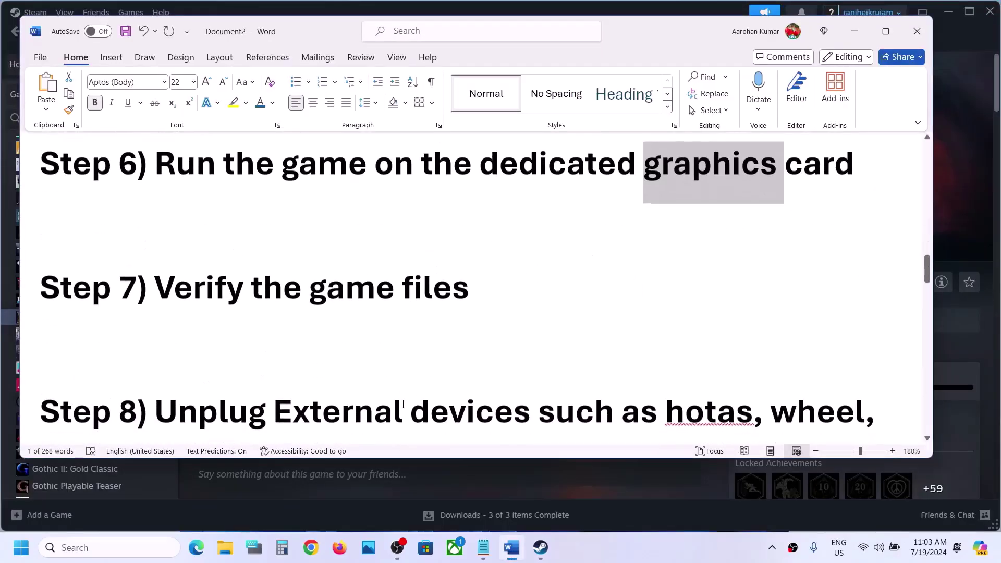
{"action": "left_click", "coordinate": [949, 117]}
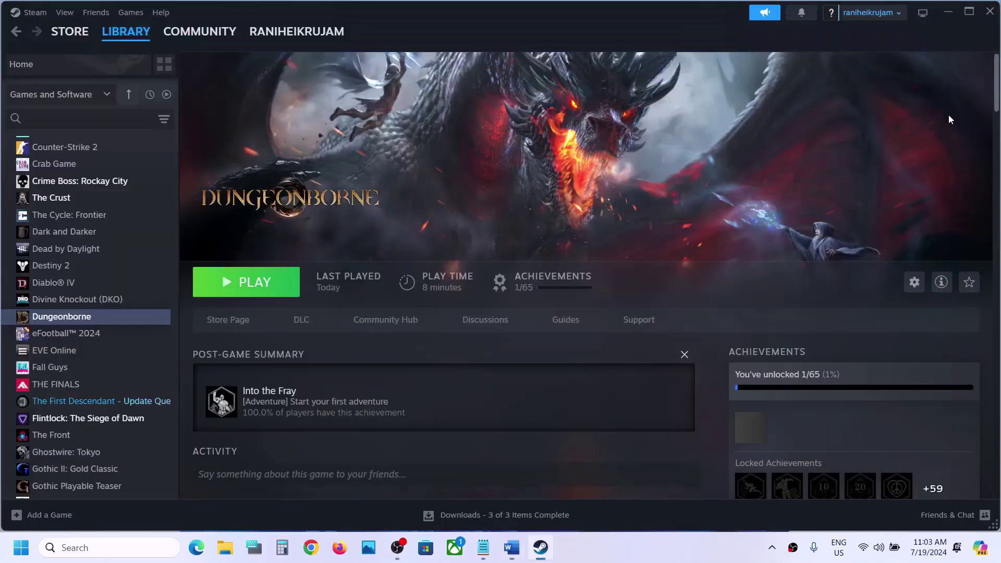
{"action": "right_click", "coordinate": [92, 317]}
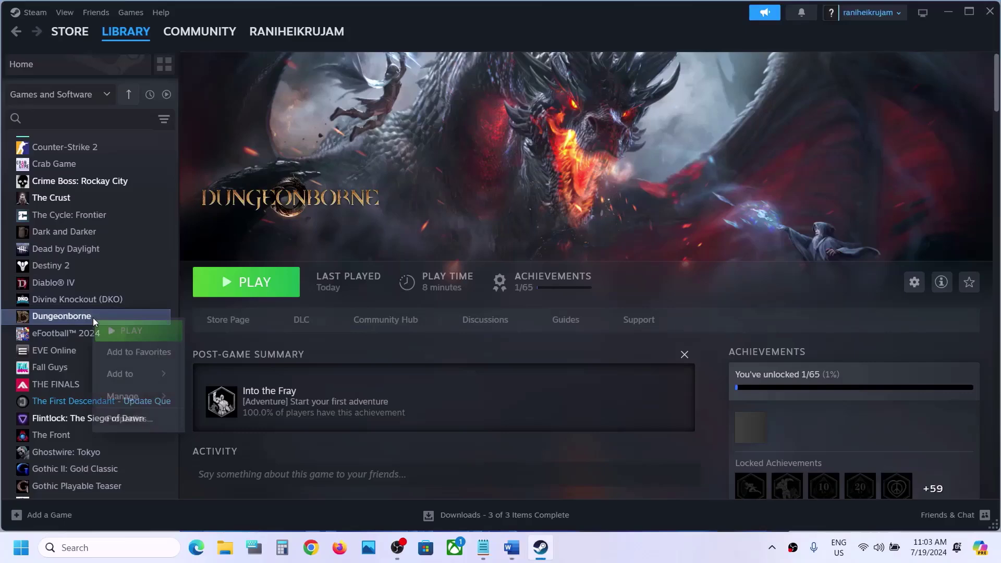
{"action": "left_click", "coordinate": [142, 421]}
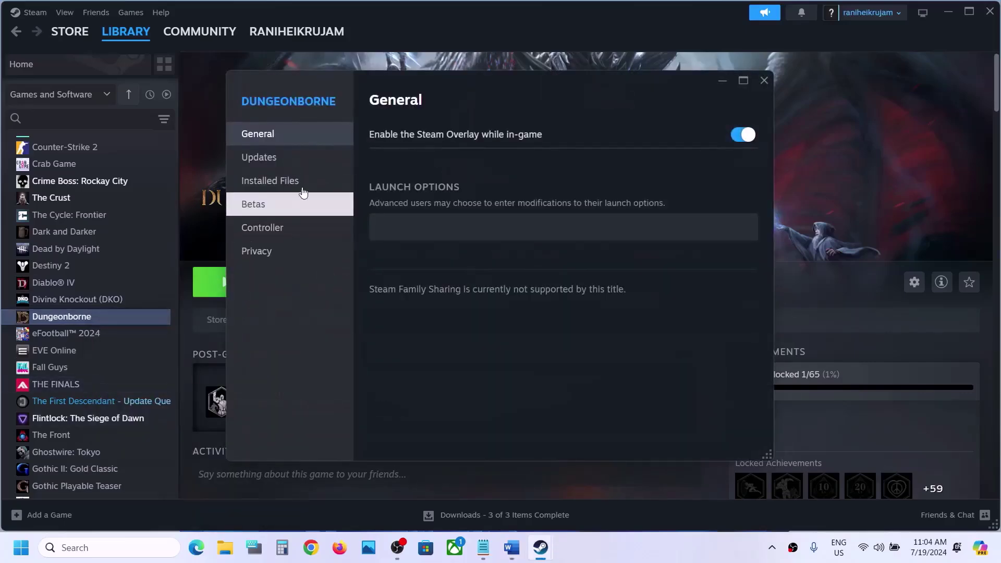
{"action": "left_click", "coordinate": [298, 182]}
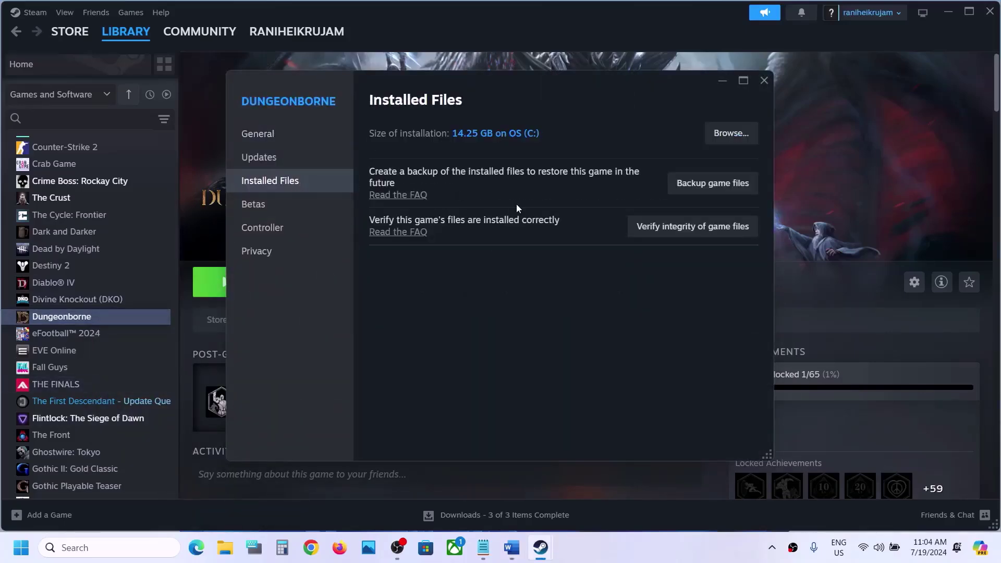
{"action": "left_click", "coordinate": [709, 234]}
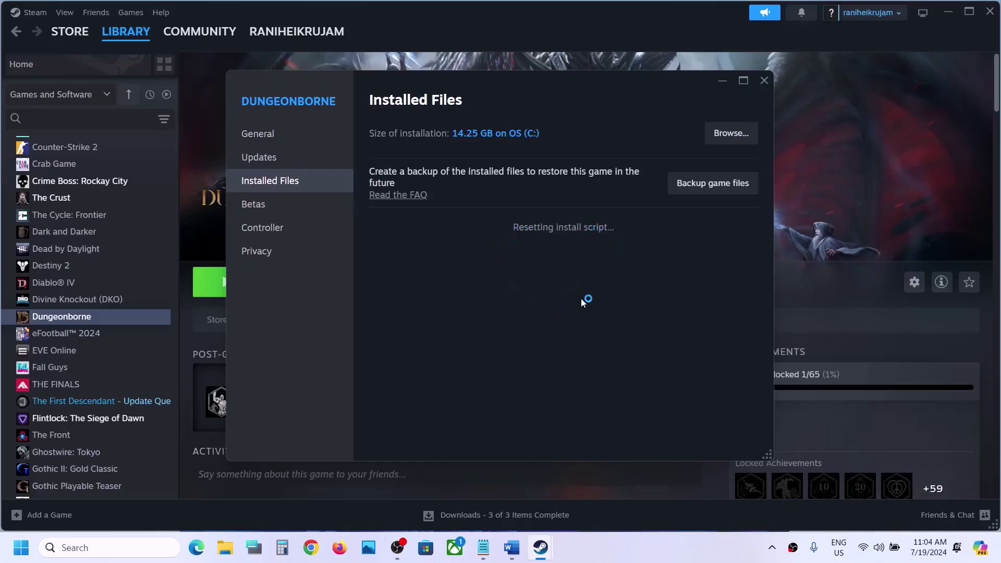
Switch to the Word guide and read Step 8 on unplugging external devices, closing third-party services and disabling the overlay
{"action": "left_click", "coordinate": [512, 548]}
{"action": "scroll", "coordinate": [369, 327], "scroll_direction": "down", "scroll_amount": 3}
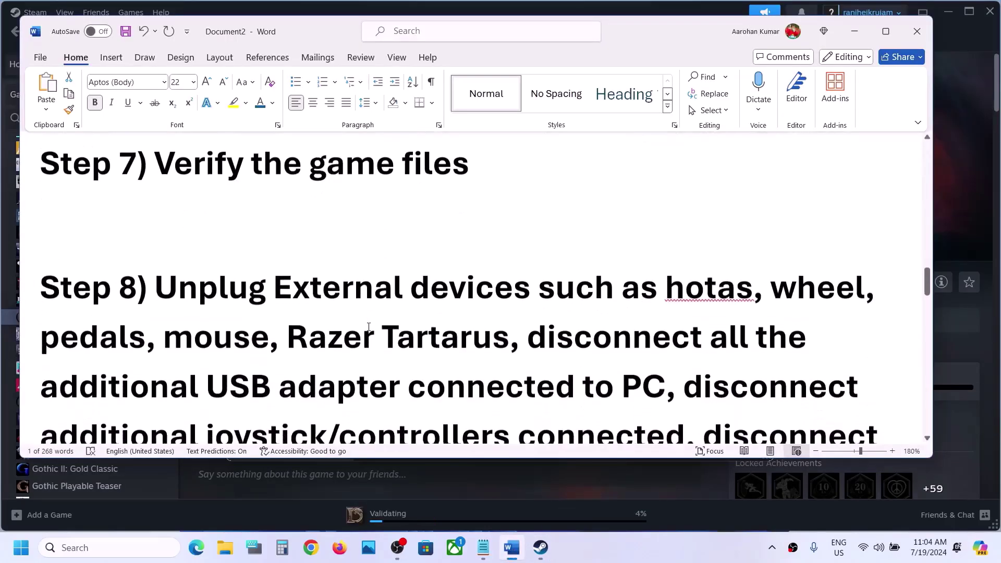
{"action": "left_click_drag", "start_coordinate": [161, 282], "coordinate": [655, 368]}
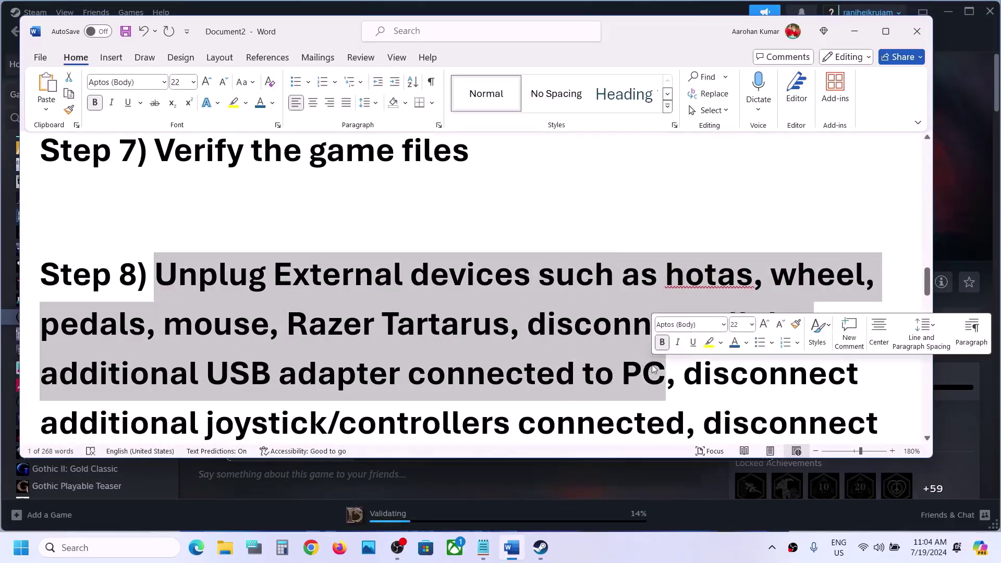
{"action": "left_click", "coordinate": [886, 32]}
{"action": "scroll", "coordinate": [584, 299], "scroll_direction": "down", "scroll_amount": 4}
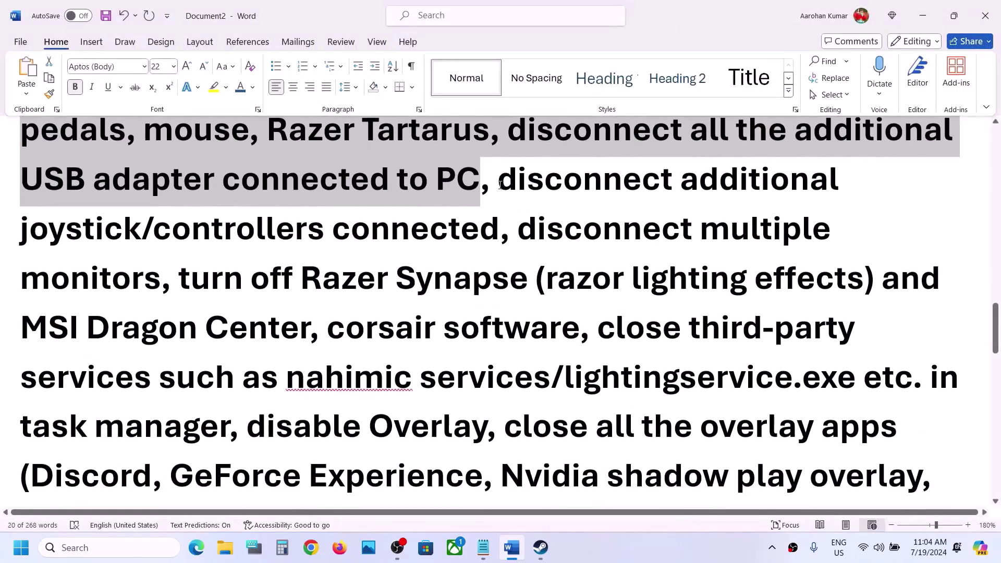
{"action": "left_click_drag", "start_coordinate": [498, 179], "coordinate": [230, 429]}
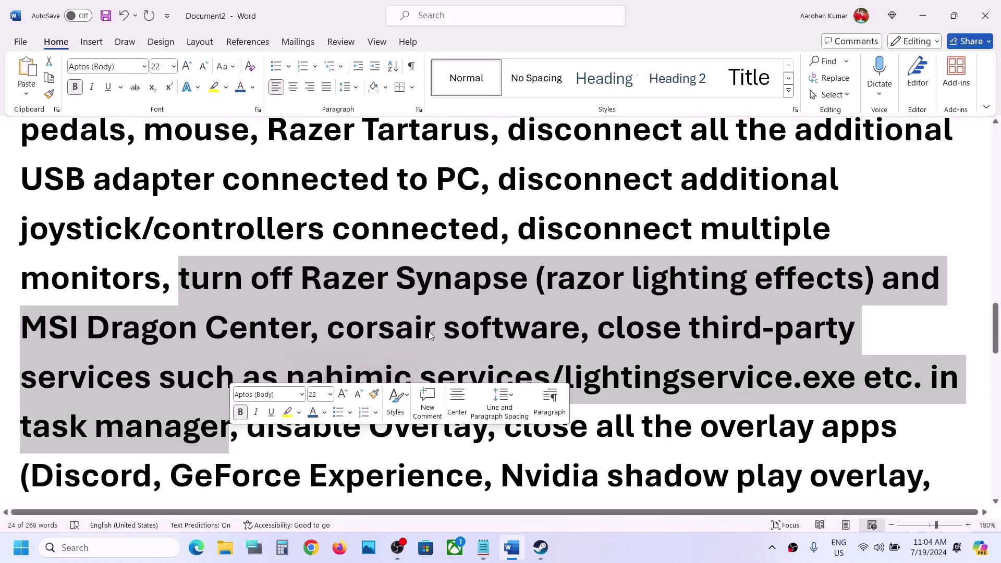
{"action": "scroll", "coordinate": [384, 242], "scroll_direction": "down", "scroll_amount": 2}
{"action": "left_click_drag", "start_coordinate": [384, 241], "coordinate": [249, 255]}
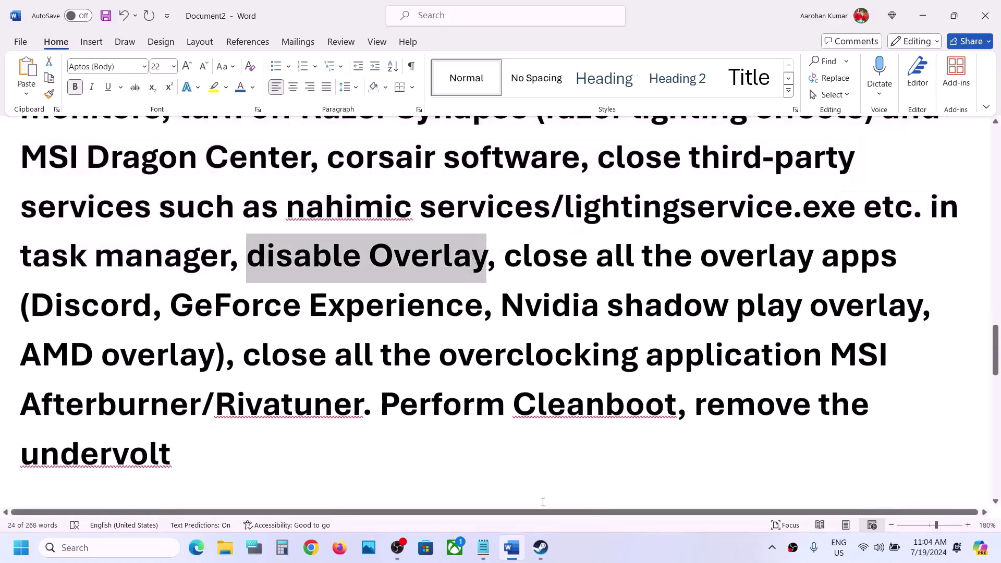
Switch to Steam and turn off the in-game Steam Overlay in Dungeonborne's general properties
{"action": "left_click", "coordinate": [541, 546]}
{"action": "left_click", "coordinate": [465, 462]}
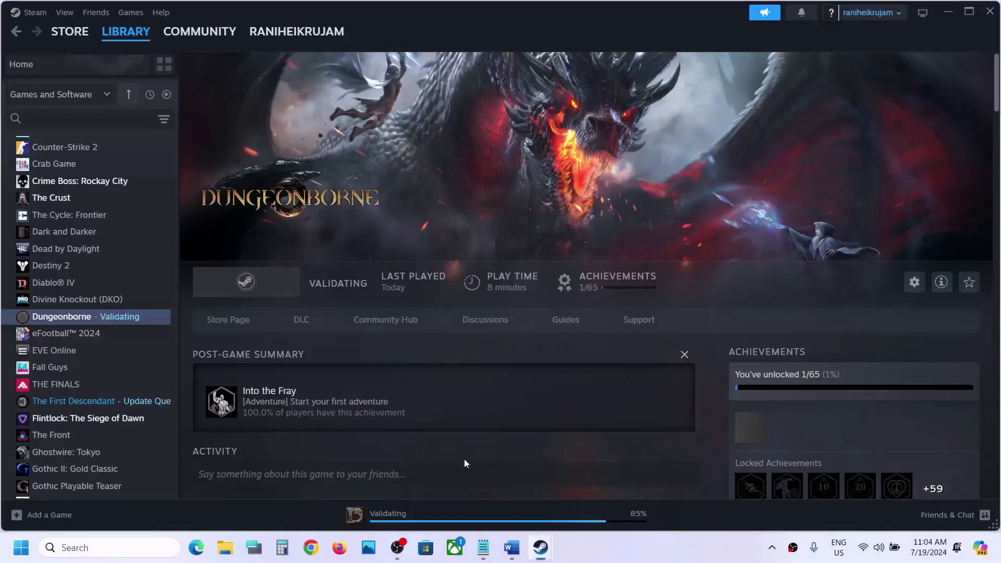
{"action": "right_click", "coordinate": [146, 317]}
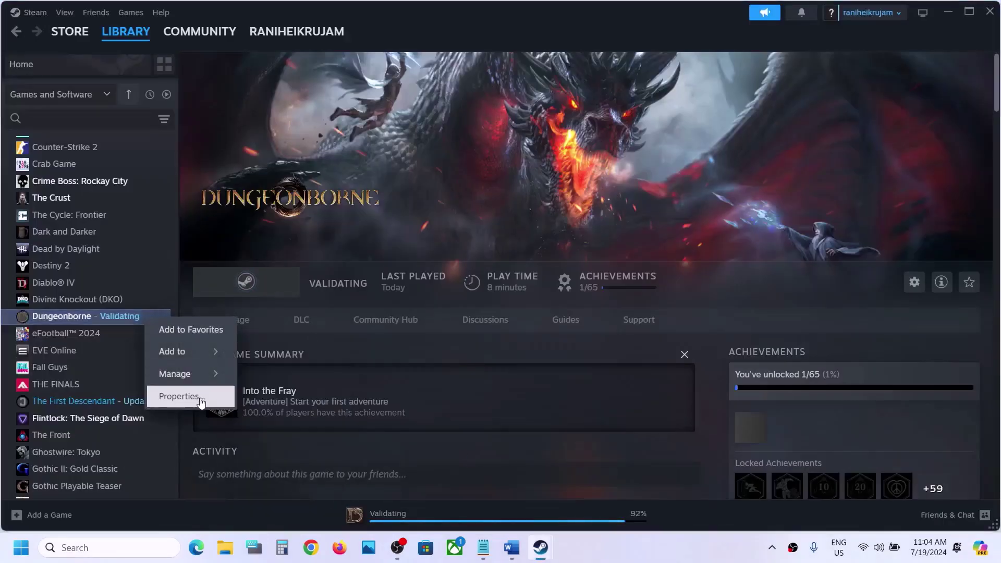
{"action": "left_click", "coordinate": [200, 398]}
{"action": "left_click", "coordinate": [251, 134]}
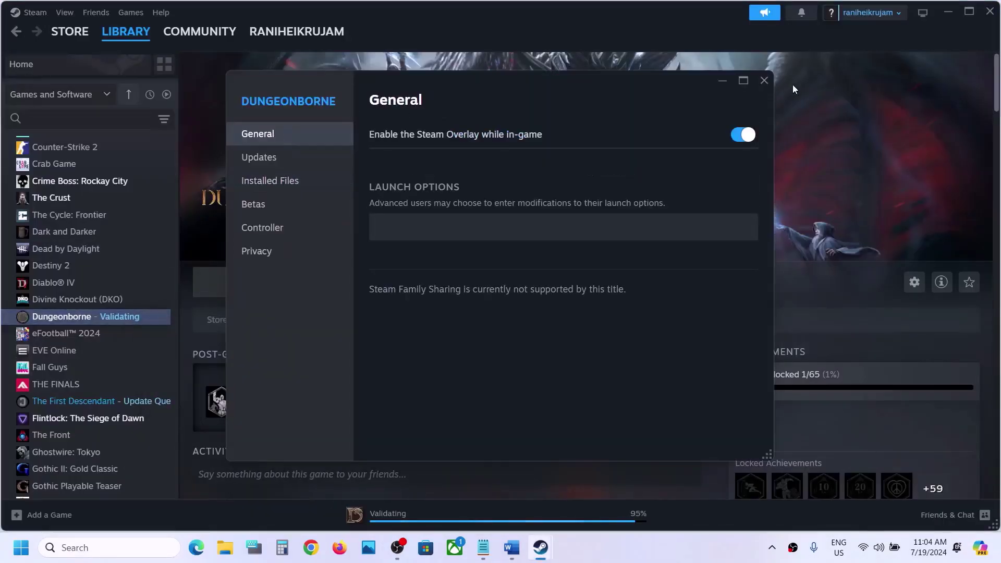
{"action": "left_click", "coordinate": [743, 134]}
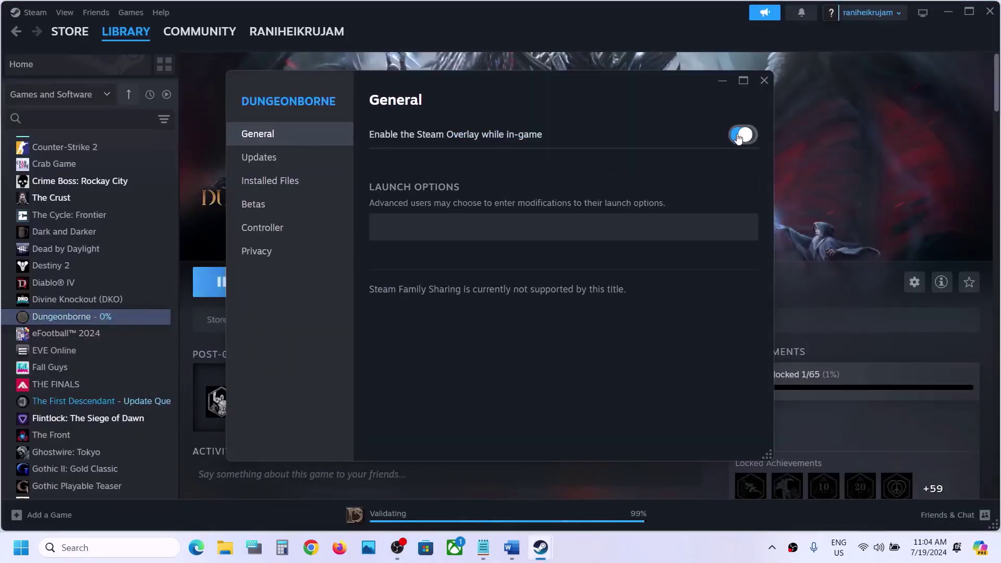
{"action": "left_click", "coordinate": [765, 80]}
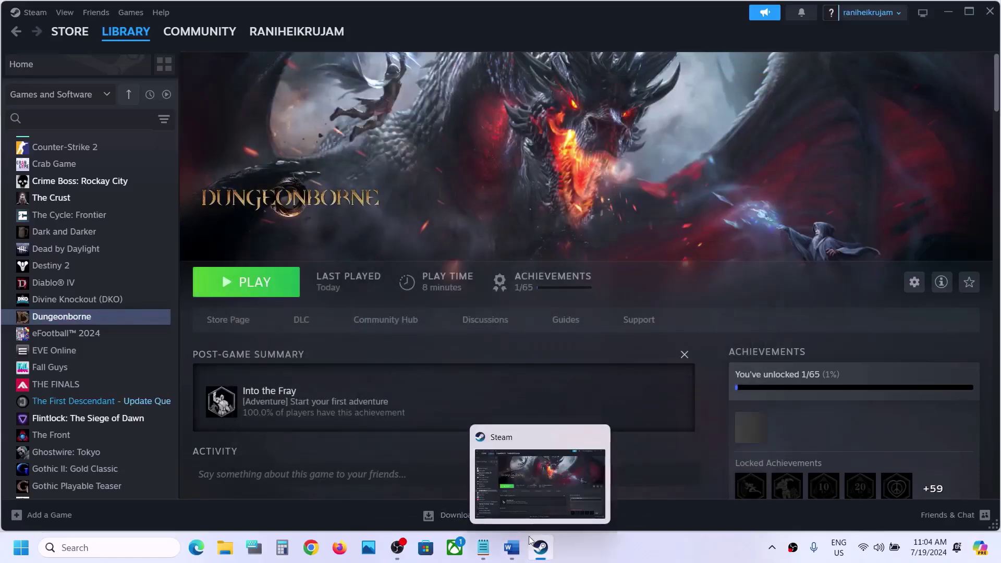
Return to the Word guide and review the advice on closing overlay apps and overclocking applications and performing a clean boot
{"action": "left_click", "coordinate": [511, 547]}
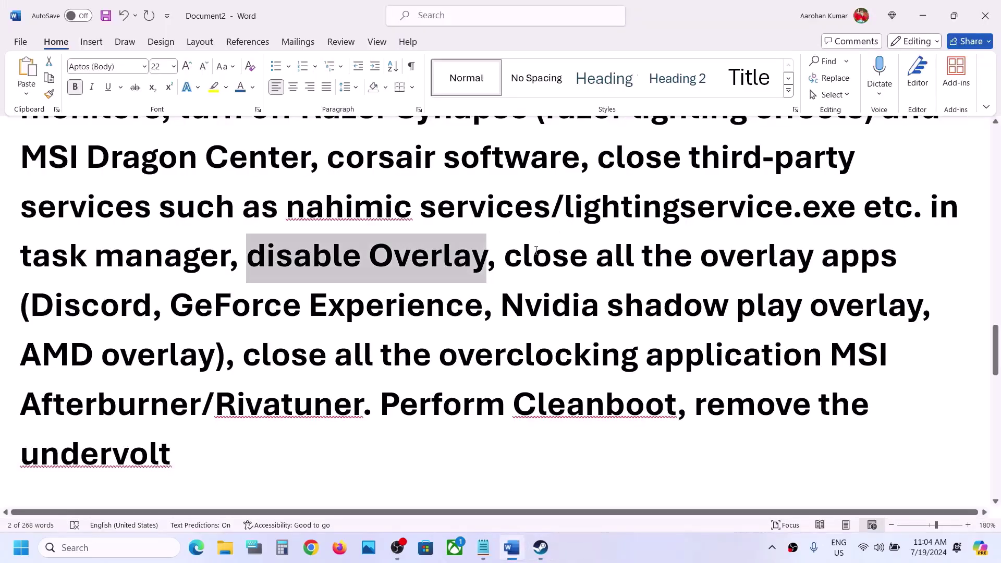
{"action": "left_click_drag", "start_coordinate": [536, 251], "coordinate": [848, 268]}
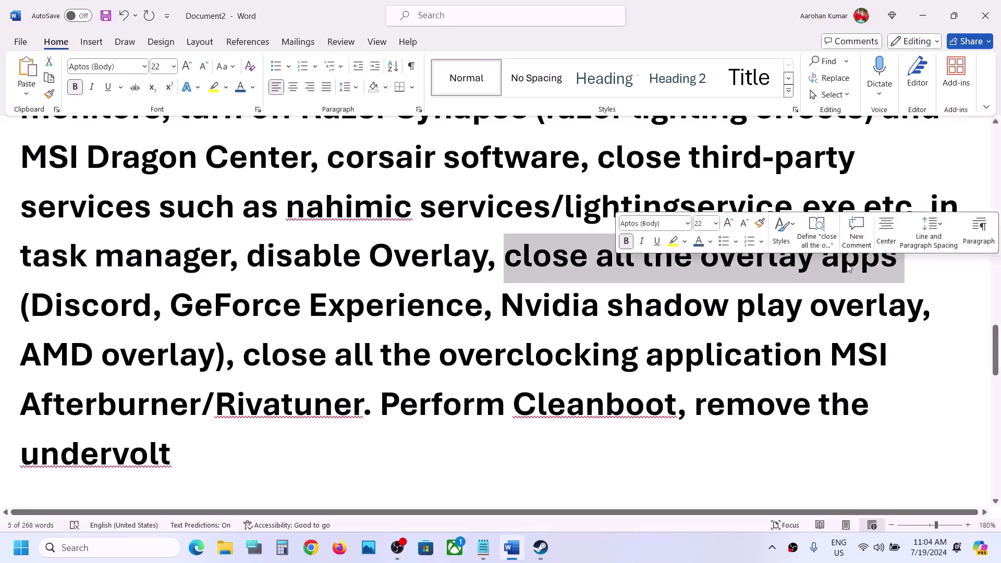
{"action": "double_click", "coordinate": [114, 326]}
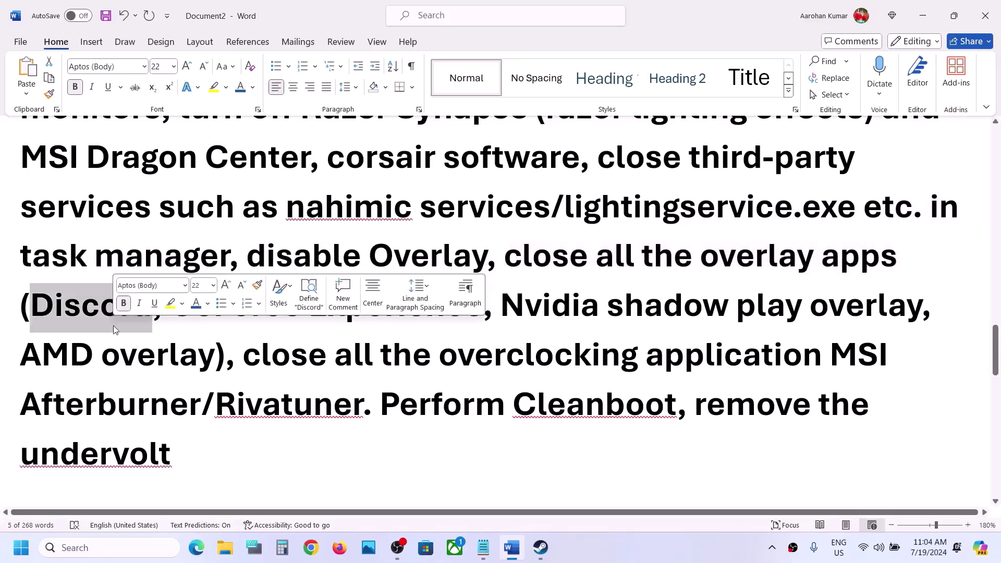
{"action": "left_click", "coordinate": [80, 322]}
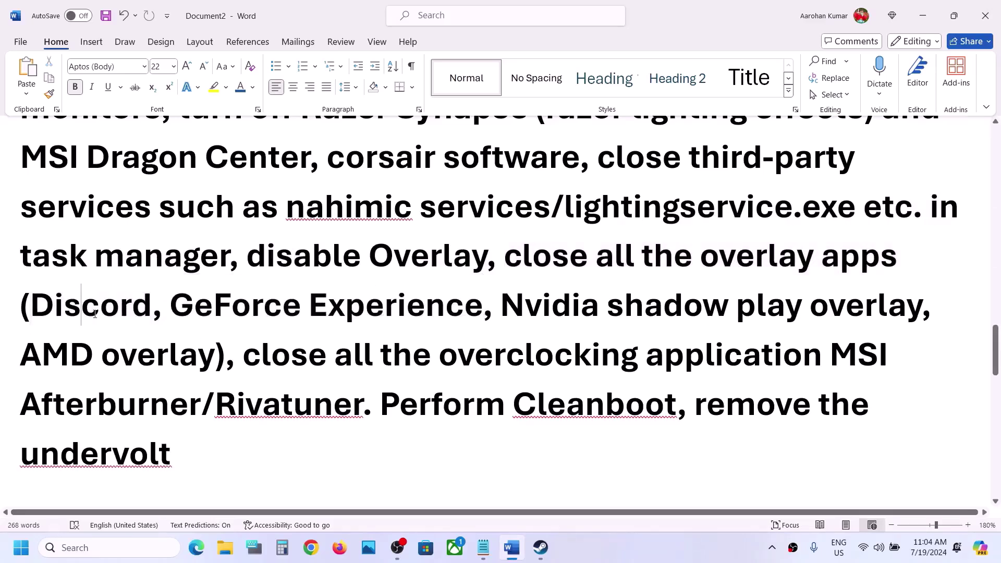
{"action": "triple_click", "coordinate": [251, 320]}
{"action": "left_click", "coordinate": [252, 319]}
{"action": "left_click_drag", "start_coordinate": [172, 307], "coordinate": [483, 307]}
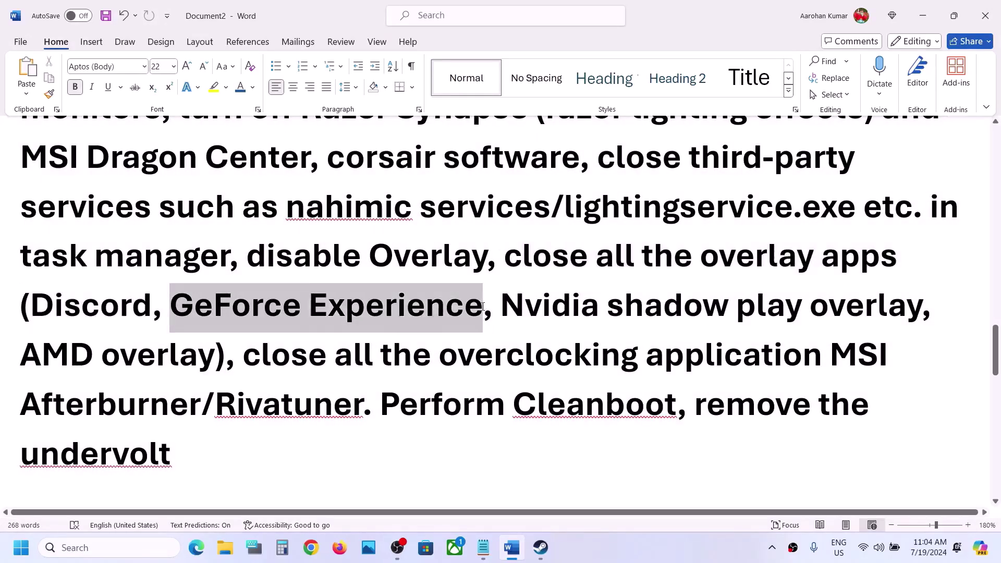
{"action": "left_click", "coordinate": [443, 256]}
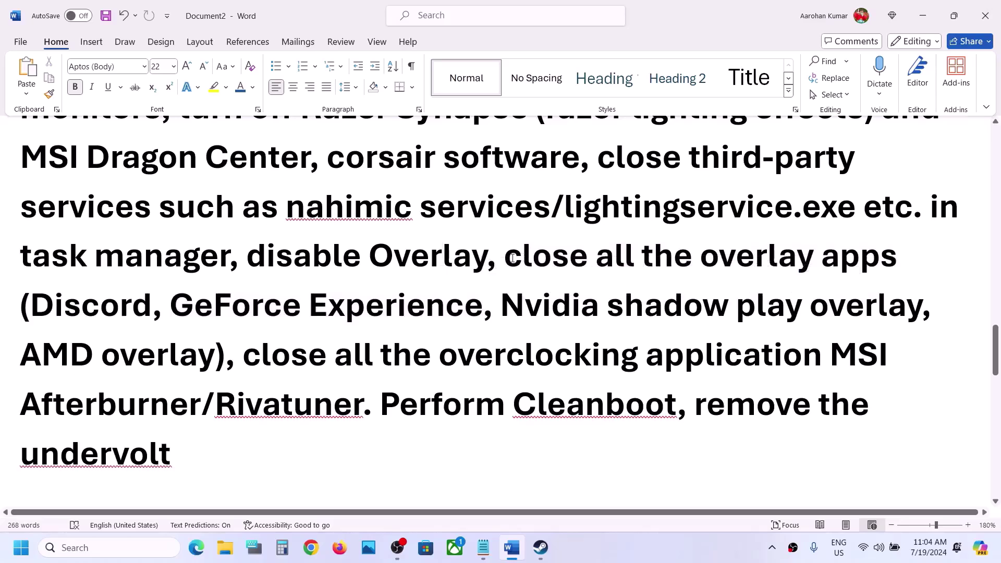
{"action": "left_click_drag", "start_coordinate": [514, 258], "coordinate": [416, 334]}
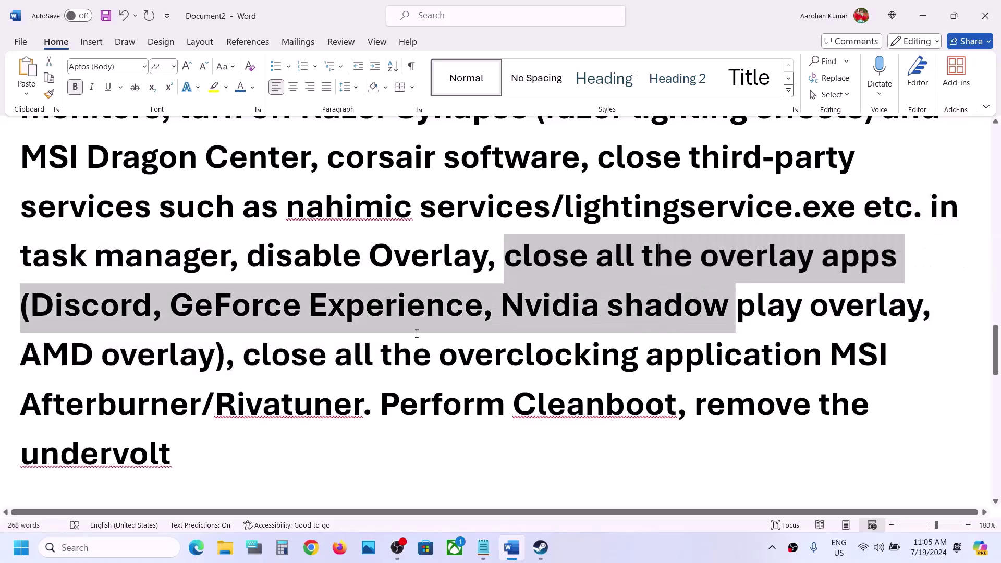
{"action": "left_click_drag", "start_coordinate": [249, 358], "coordinate": [290, 405]}
{"action": "left_click", "coordinate": [291, 405]}
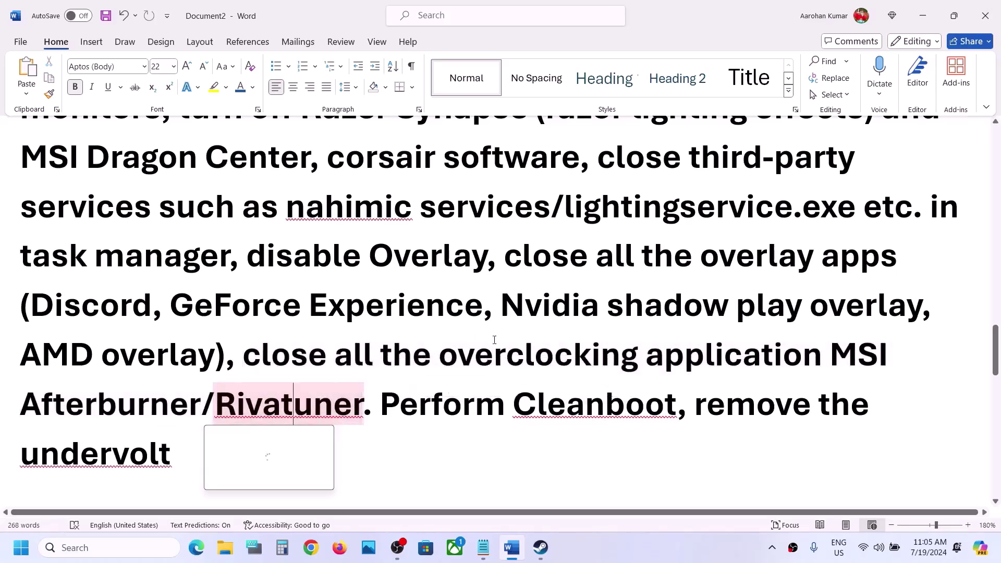
{"action": "left_click_drag", "start_coordinate": [441, 358], "coordinate": [822, 355]}
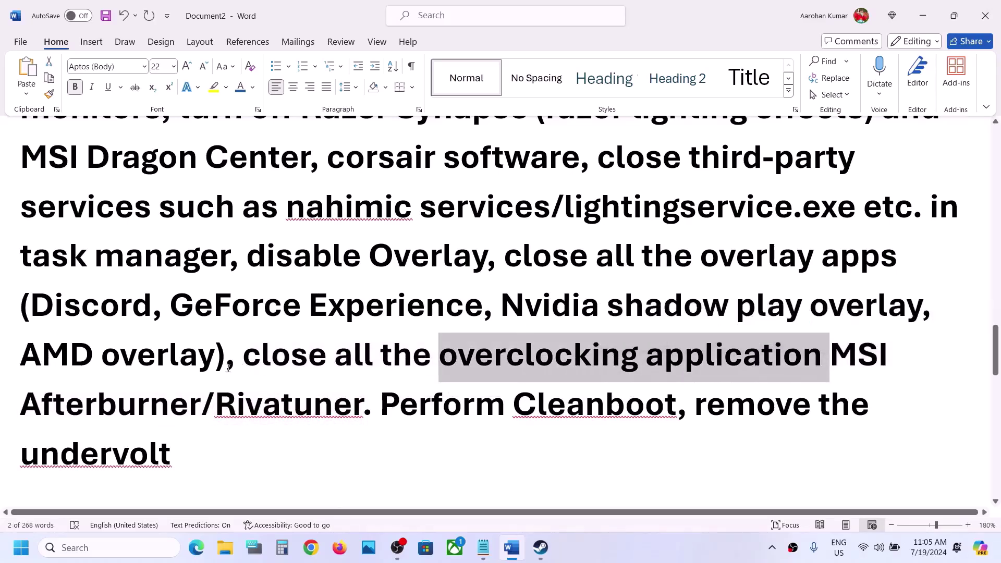
{"action": "left_click_drag", "start_coordinate": [244, 359], "coordinate": [380, 358]}
{"action": "left_click_drag", "start_coordinate": [382, 407], "coordinate": [677, 408]}
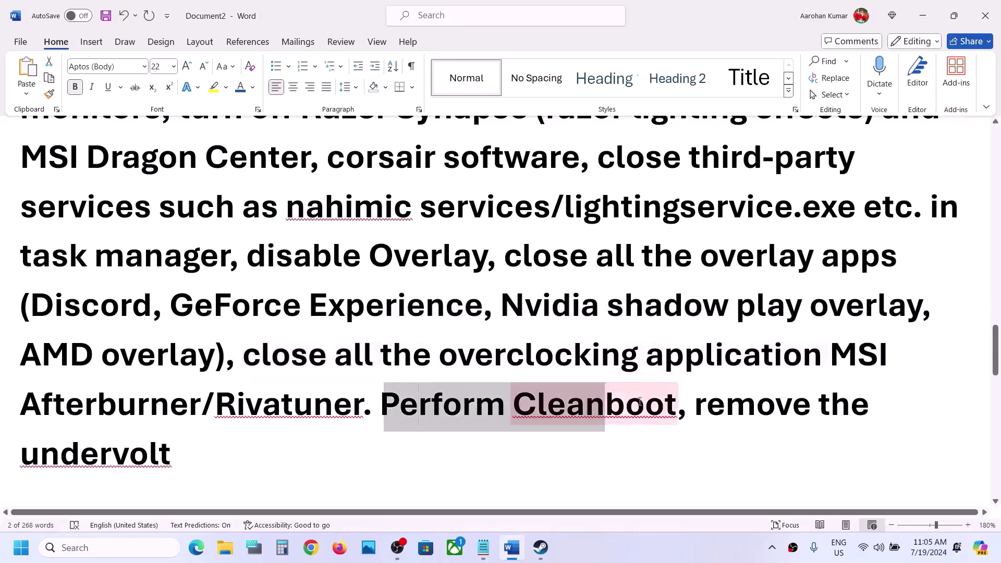
Open System Configuration, hide all Microsoft services in the services list and confirm the dialog
{"action": "left_click", "coordinate": [93, 548]}
{"action": "type", "text": "sys"}
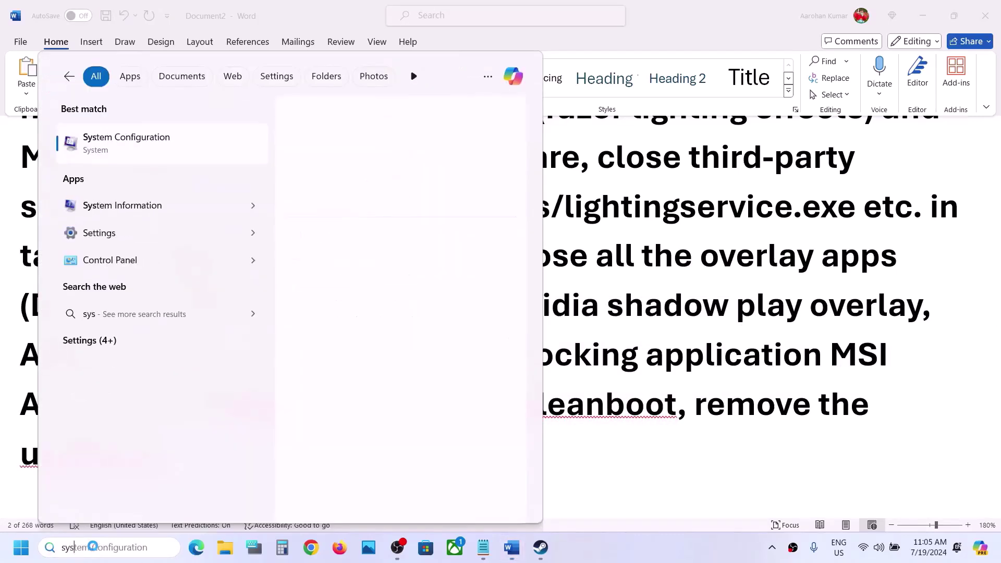
{"action": "type", "text": "tem"}
{"action": "key", "text": "Return"}
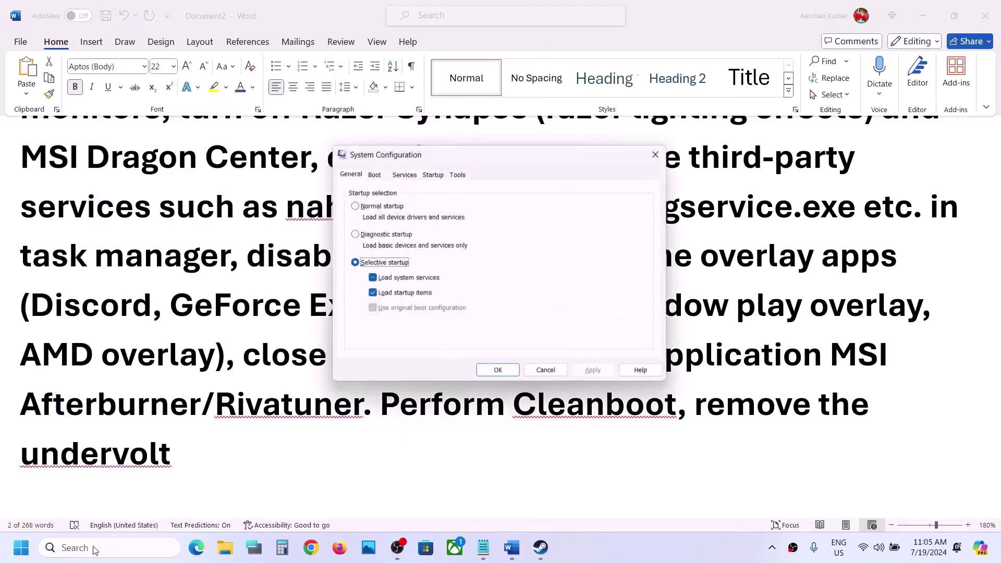
{"action": "left_click", "coordinate": [401, 173]}
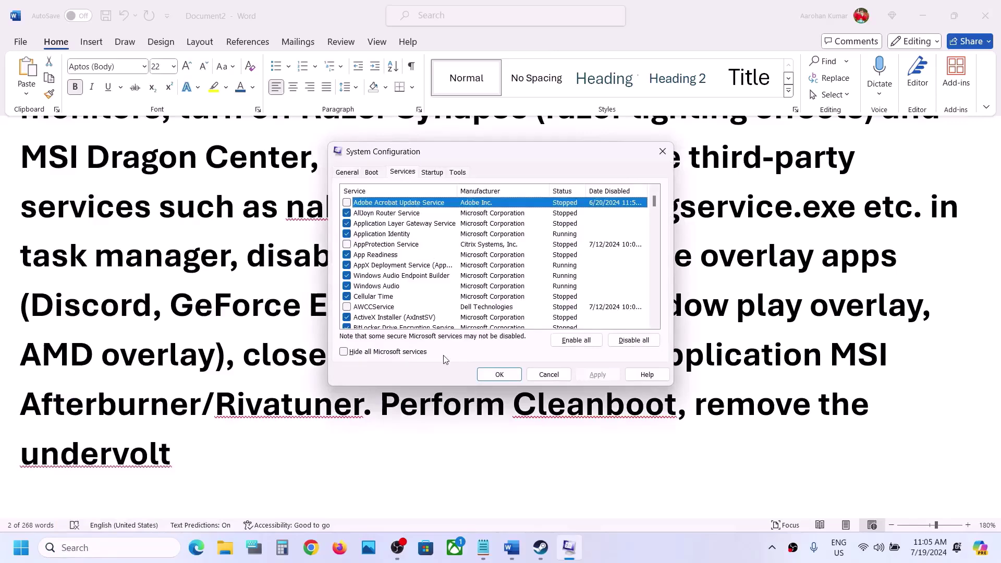
{"action": "left_click", "coordinate": [403, 356]}
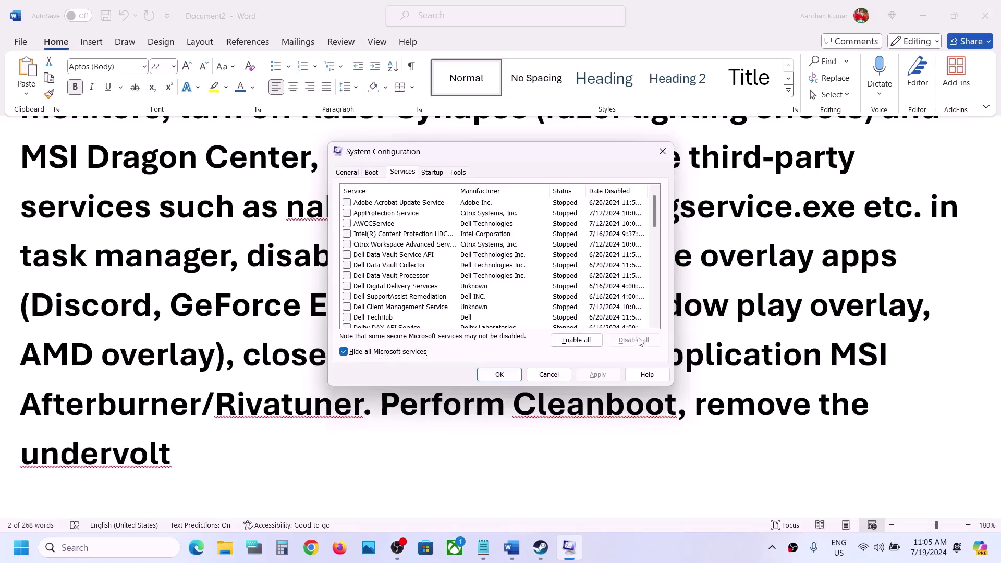
{"action": "left_click", "coordinate": [500, 375]}
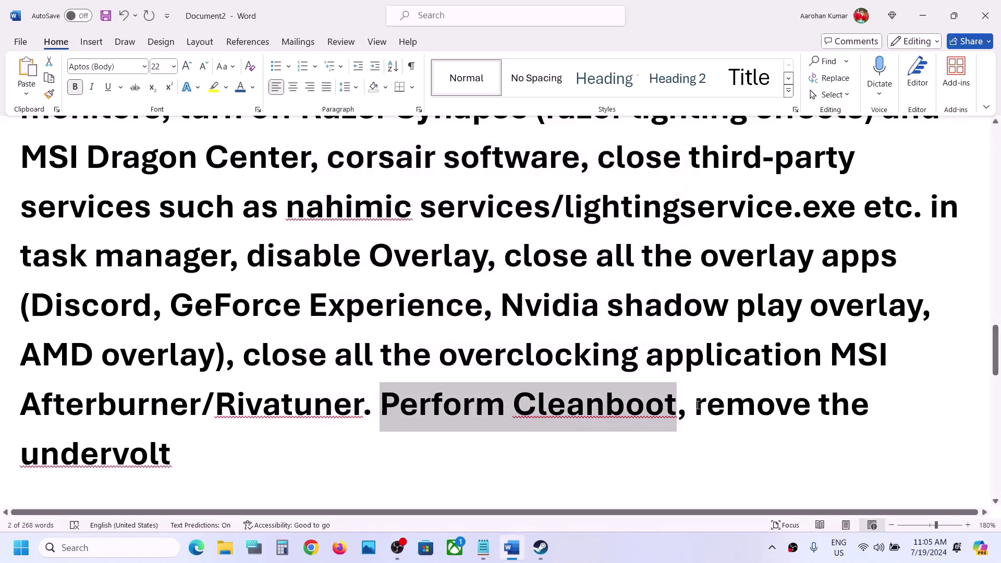
Review the guide's advice on removing the undervolt and Step 9 on updating Windows
{"action": "left_click_drag", "start_coordinate": [698, 406], "coordinate": [696, 438]}
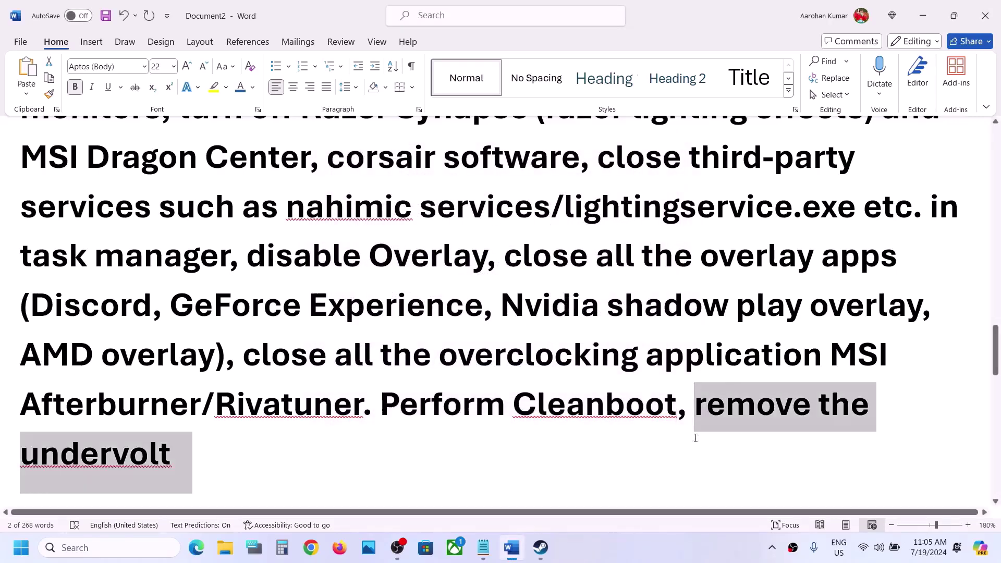
{"action": "left_click", "coordinate": [199, 462]}
{"action": "scroll", "coordinate": [197, 457], "scroll_direction": "down", "scroll_amount": 4}
{"action": "scroll", "coordinate": [199, 459], "scroll_direction": "up", "scroll_amount": 1}
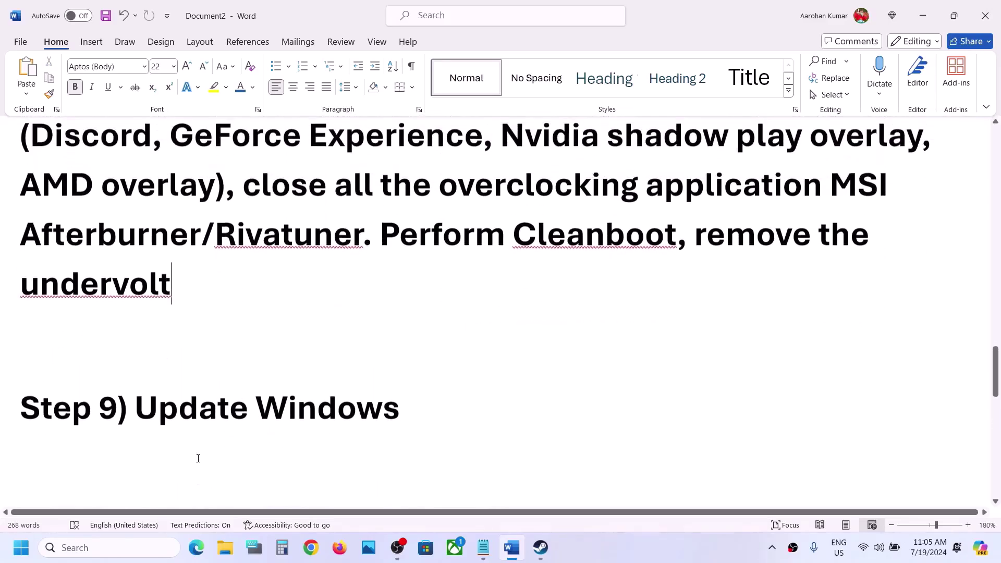
{"action": "left_click_drag", "start_coordinate": [255, 409], "coordinate": [454, 387]}
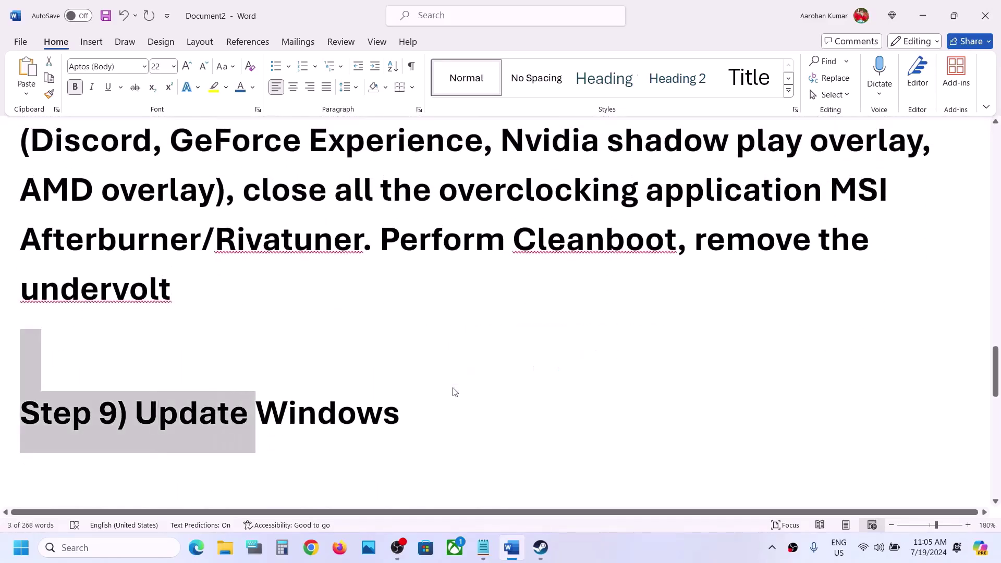
Open Windows Update in the Settings app and check for updates
{"action": "key", "text": "super+i"}
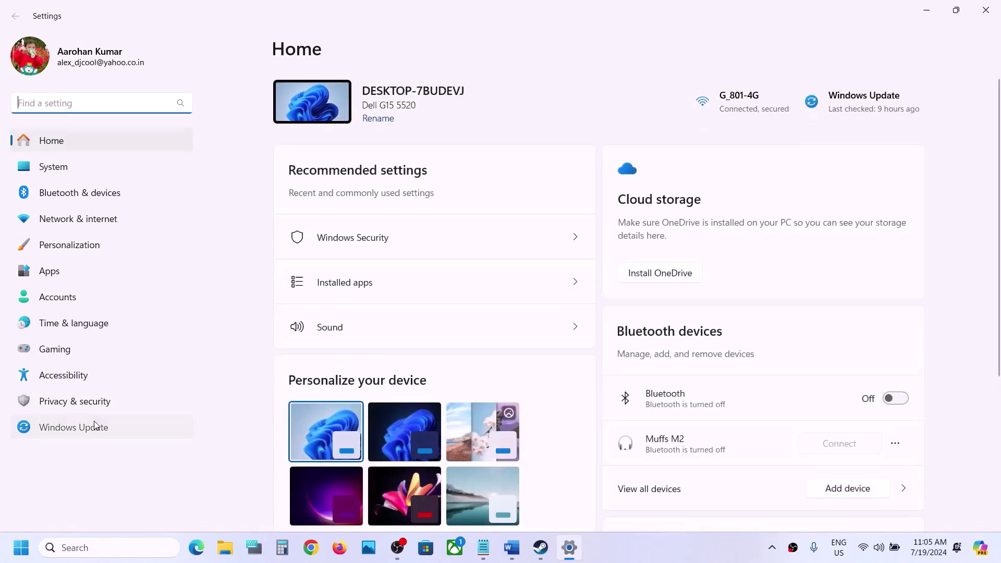
{"action": "left_click", "coordinate": [95, 425]}
{"action": "left_click", "coordinate": [898, 116]}
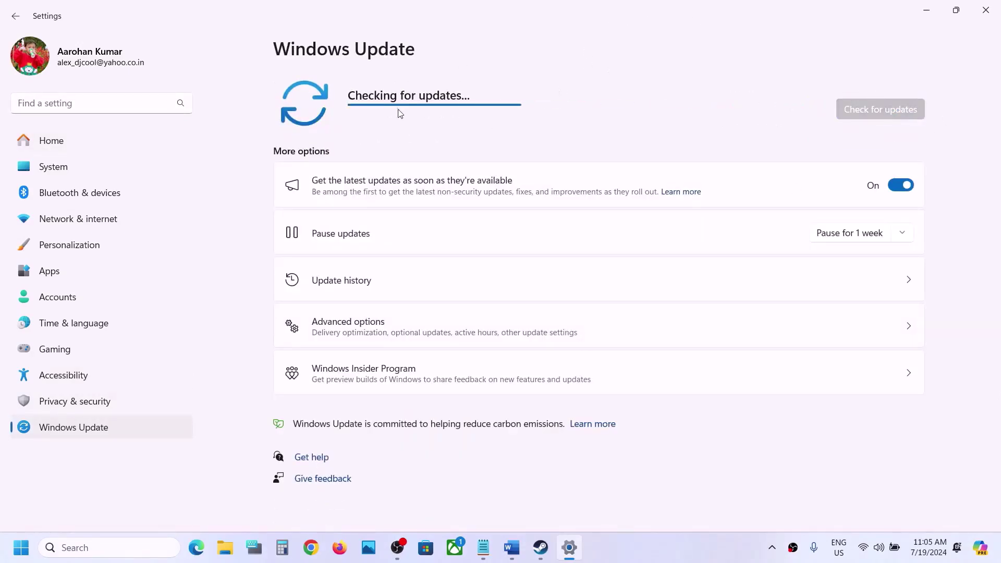
Look at the computer's power options, including Restart, and dismiss them without restarting
{"action": "left_click", "coordinate": [20, 552]}
{"action": "left_click", "coordinate": [379, 502]}
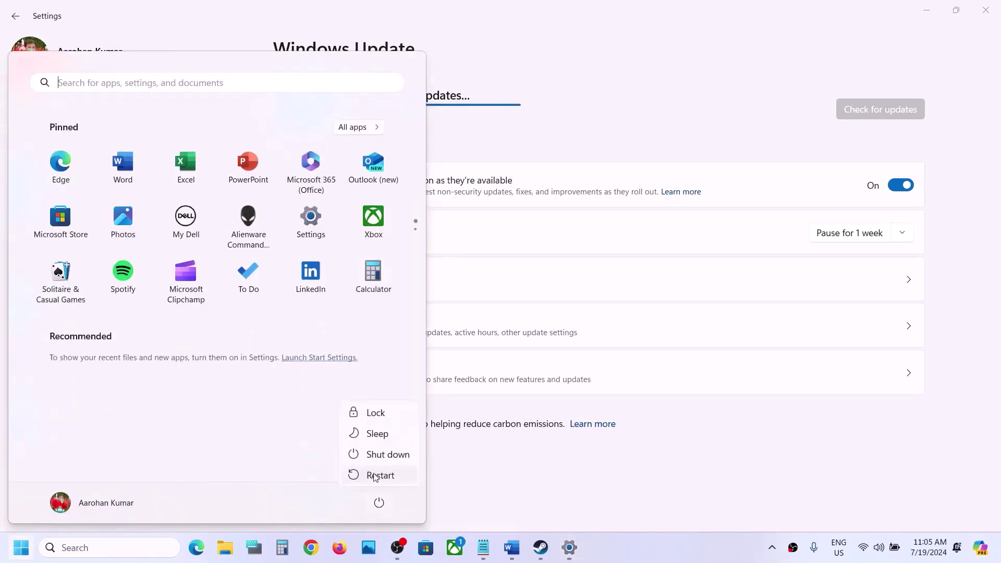
{"action": "left_click", "coordinate": [512, 494]}
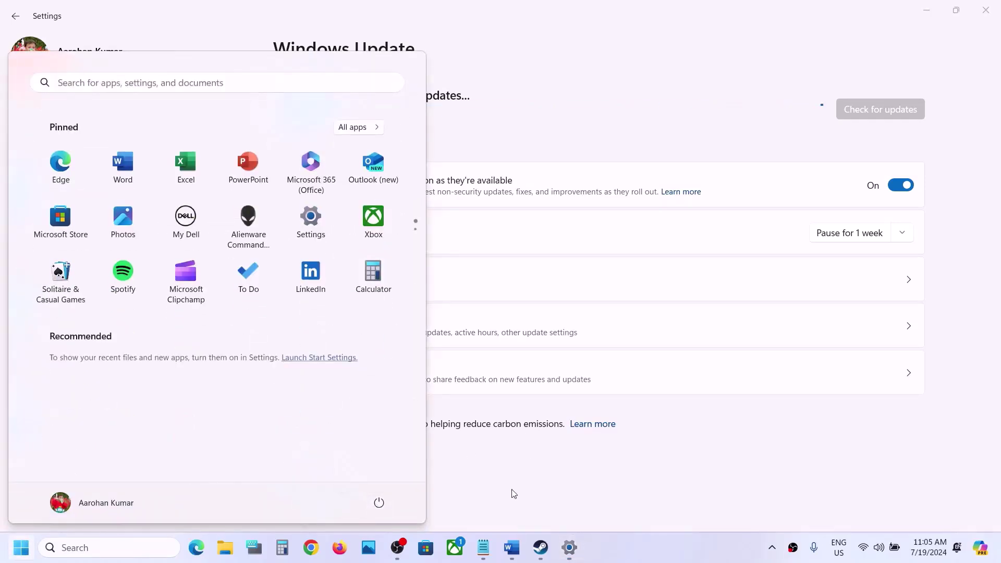
Return to the Word guide and copy the Visual C++ downloads link under Step 10
{"action": "left_click", "coordinate": [541, 547]}
{"action": "left_click", "coordinate": [512, 548]}
{"action": "scroll", "coordinate": [366, 289], "scroll_direction": "down", "scroll_amount": 3}
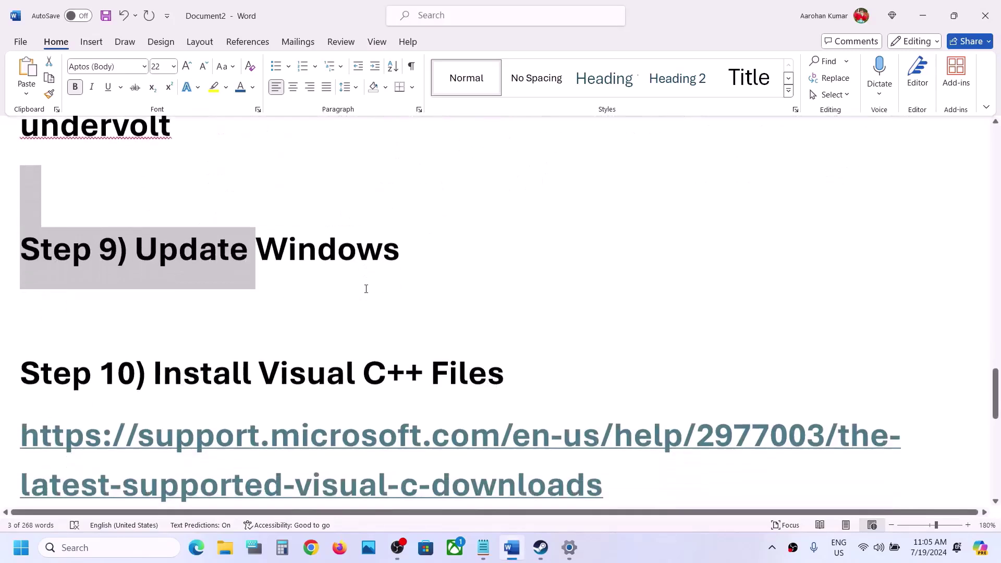
{"action": "scroll", "coordinate": [366, 289], "scroll_direction": "down", "scroll_amount": 3}
{"action": "left_click", "coordinate": [618, 372]}
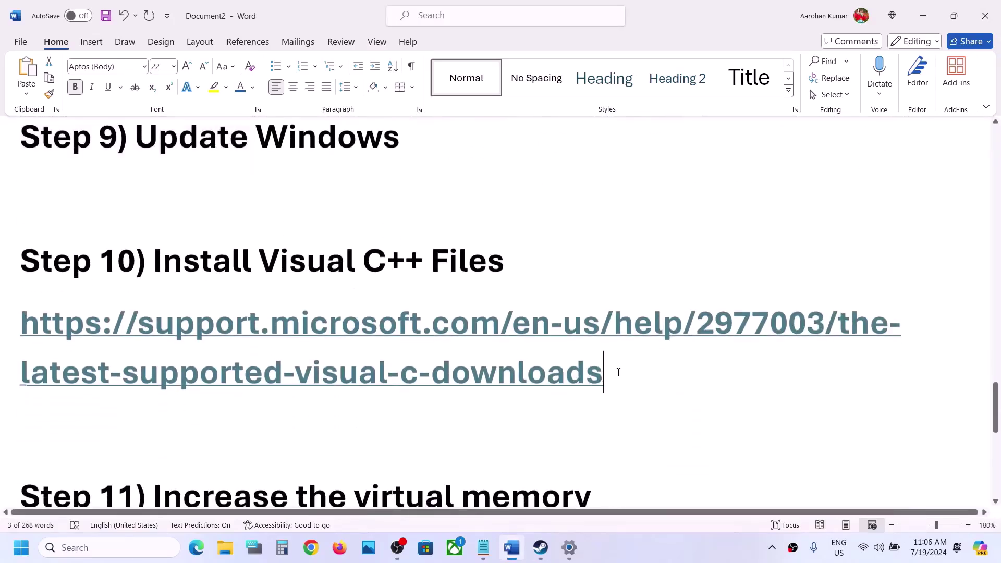
{"action": "left_click_drag", "start_coordinate": [619, 372], "coordinate": [23, 330]}
{"action": "key", "text": "ctrl+c"}
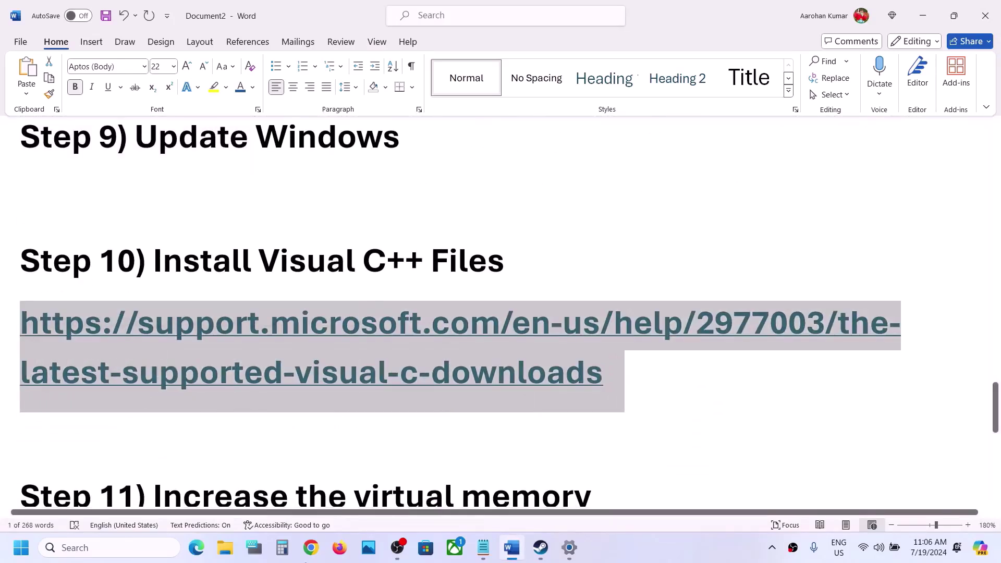
Open the copied link in Chrome and find the Visual Studio 2015, 2017, 2019, and 2022 redistributable download table
{"action": "left_click", "coordinate": [311, 548]}
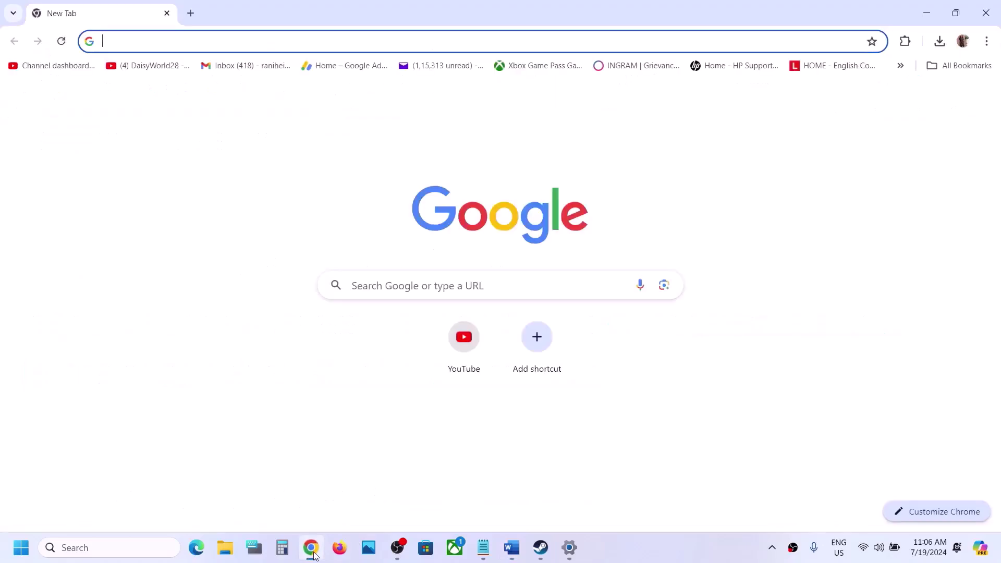
{"action": "key", "text": "ctrl+v"}
{"action": "key", "text": "Return"}
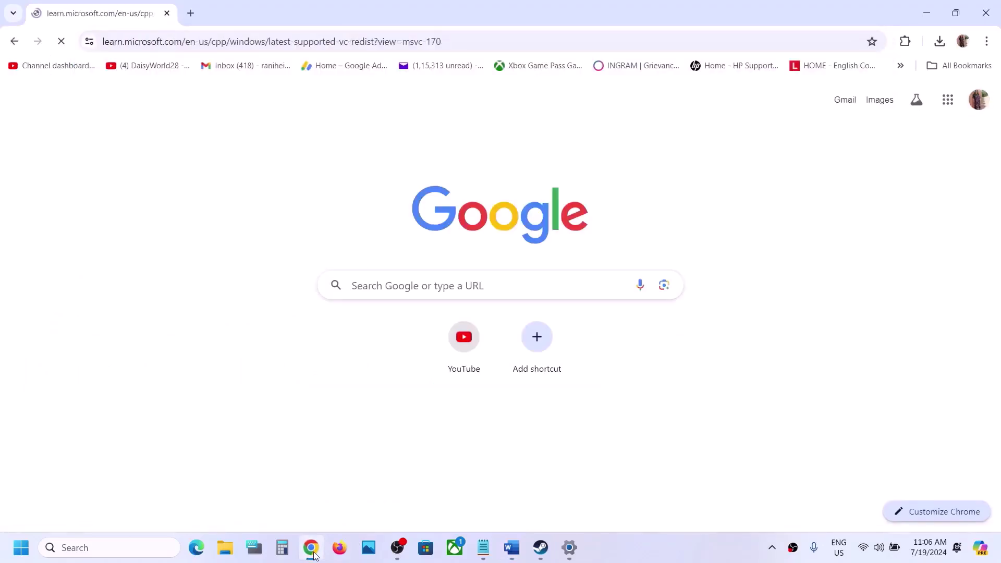
{"action": "scroll", "coordinate": [397, 527], "scroll_direction": "down", "scroll_amount": 5}
{"action": "scroll", "coordinate": [397, 527], "scroll_direction": "down", "scroll_amount": 4}
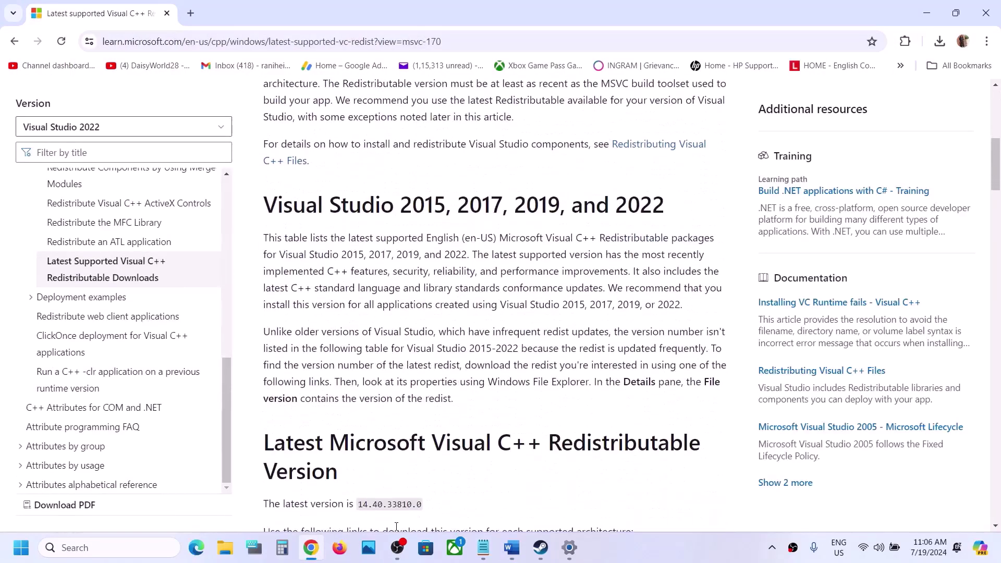
{"action": "left_click_drag", "start_coordinate": [414, 154], "coordinate": [629, 152]}
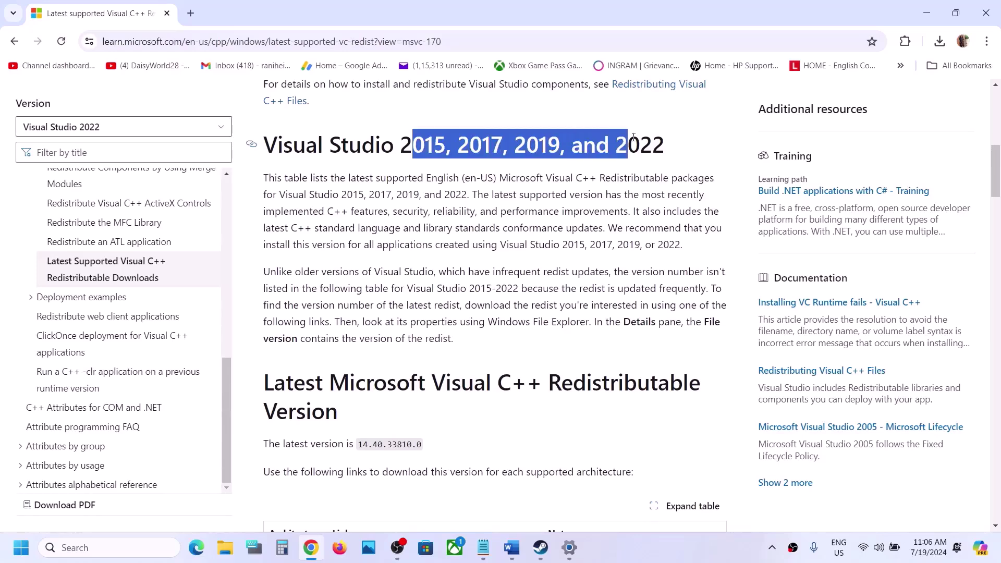
{"action": "scroll", "coordinate": [367, 358], "scroll_direction": "down", "scroll_amount": 7}
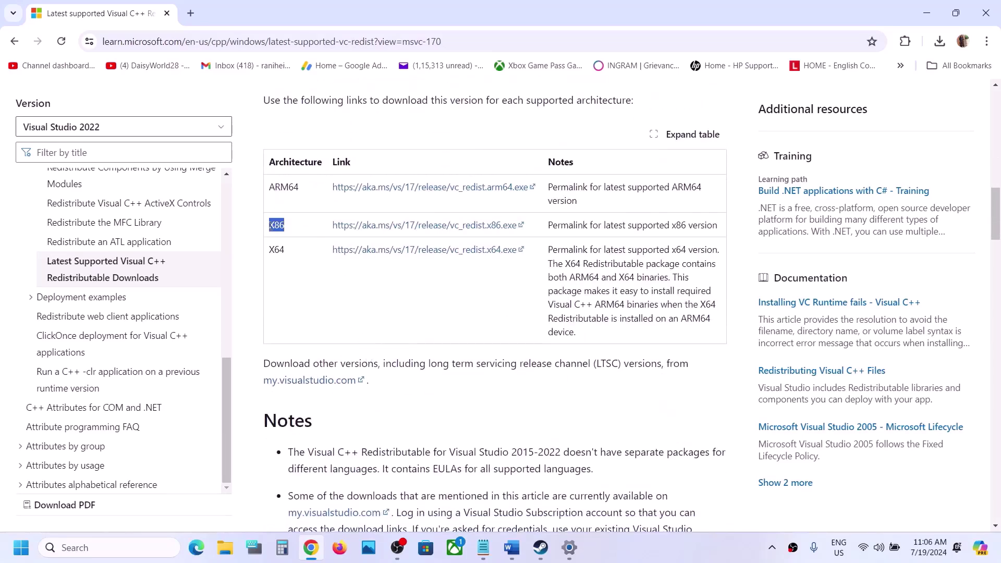
Download the X86 Visual C++ redistributable, run its installer and try to repair the existing installation
{"action": "left_click_drag", "start_coordinate": [270, 225], "coordinate": [285, 253]}
{"action": "double_click", "coordinate": [277, 250]}
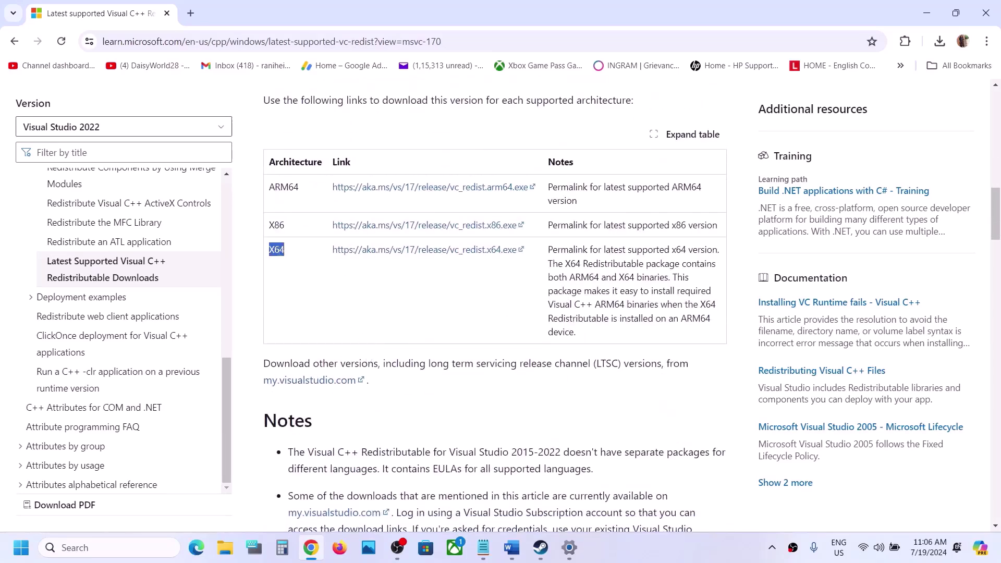
{"action": "double_click", "coordinate": [276, 224]}
{"action": "left_click", "coordinate": [454, 225]}
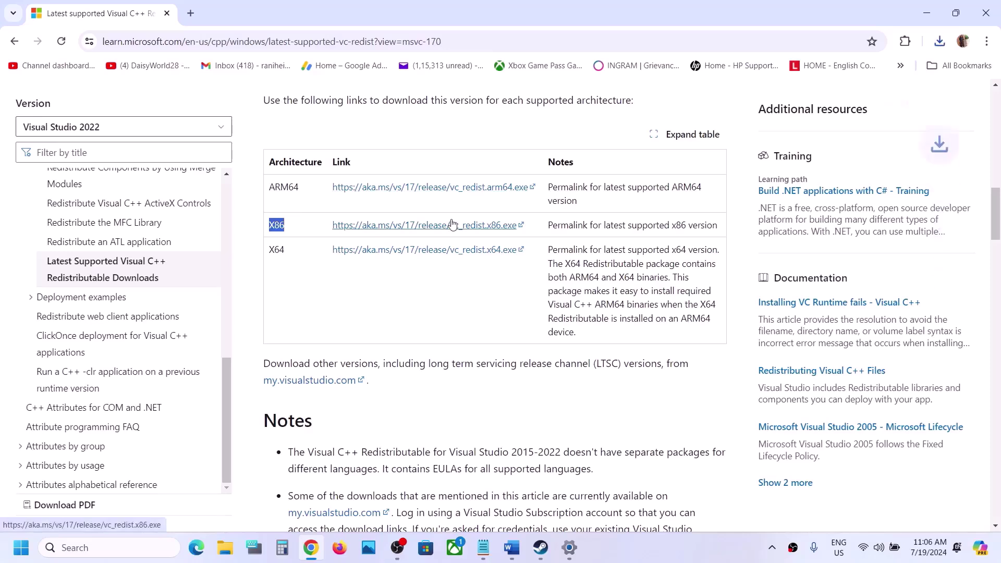
{"action": "left_click", "coordinate": [830, 73]}
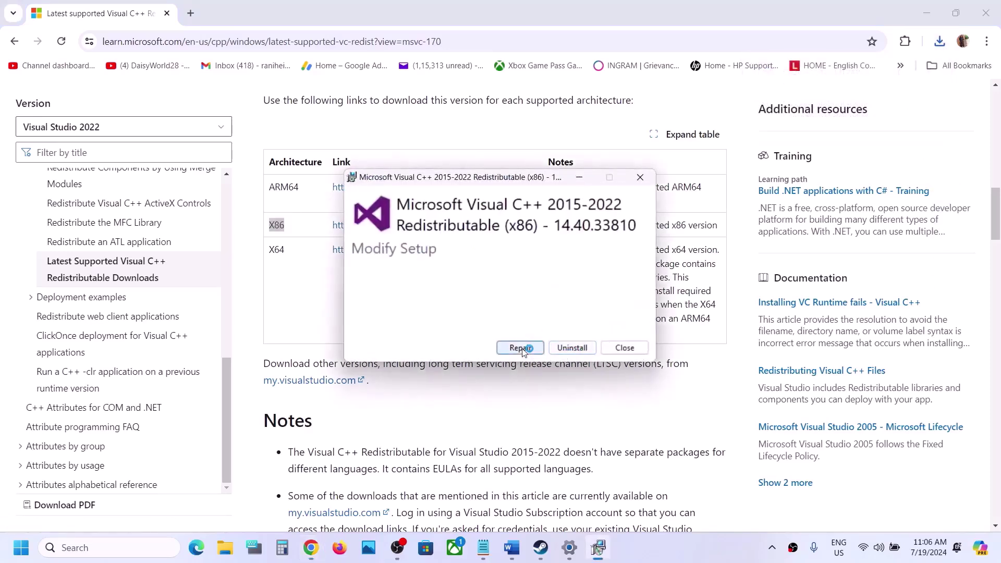
{"action": "left_click", "coordinate": [521, 348]}
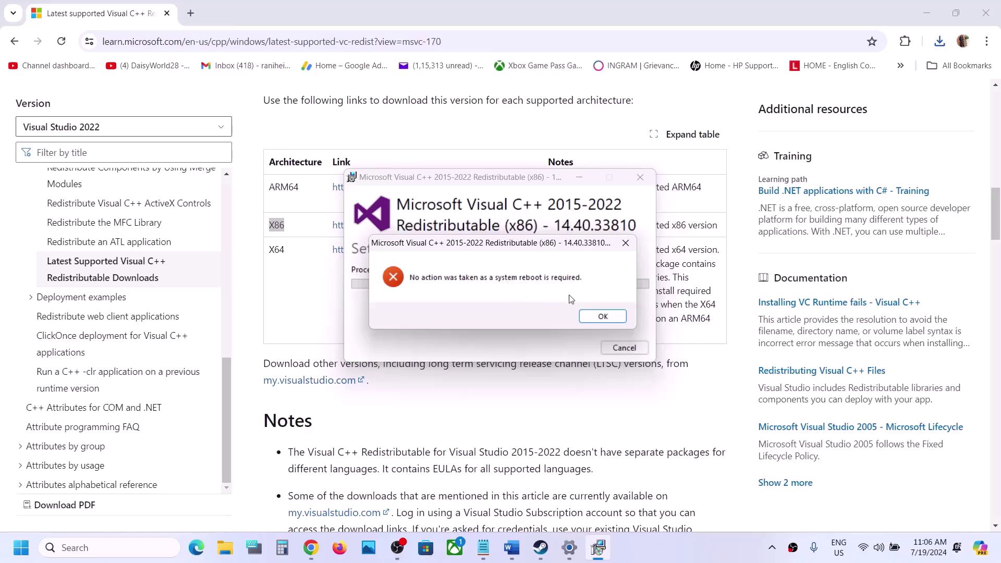
{"action": "left_click", "coordinate": [602, 316]}
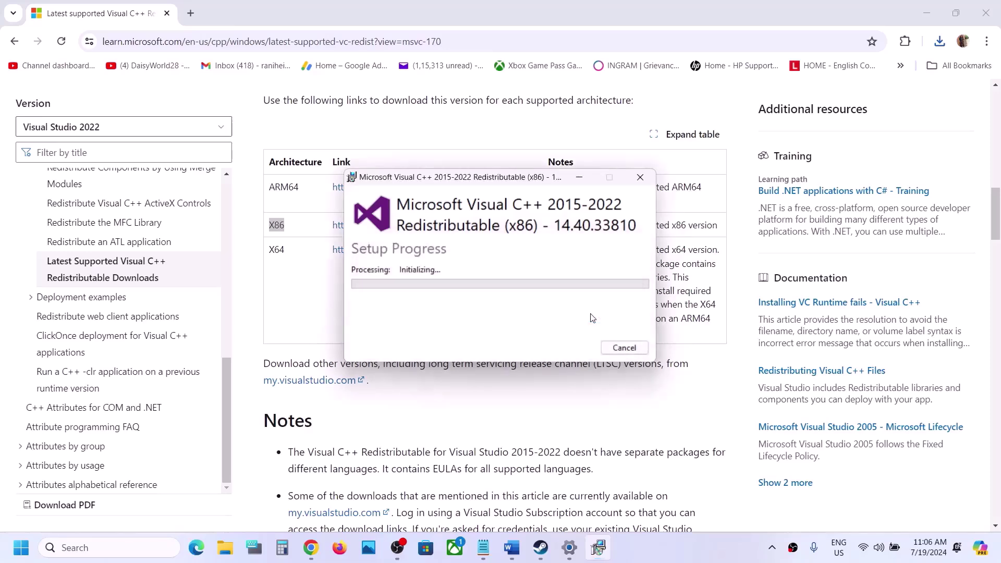
Download the X64 Visual C++ redistributable, run its installer and try to repair the existing installation
{"action": "left_click", "coordinate": [306, 309]}
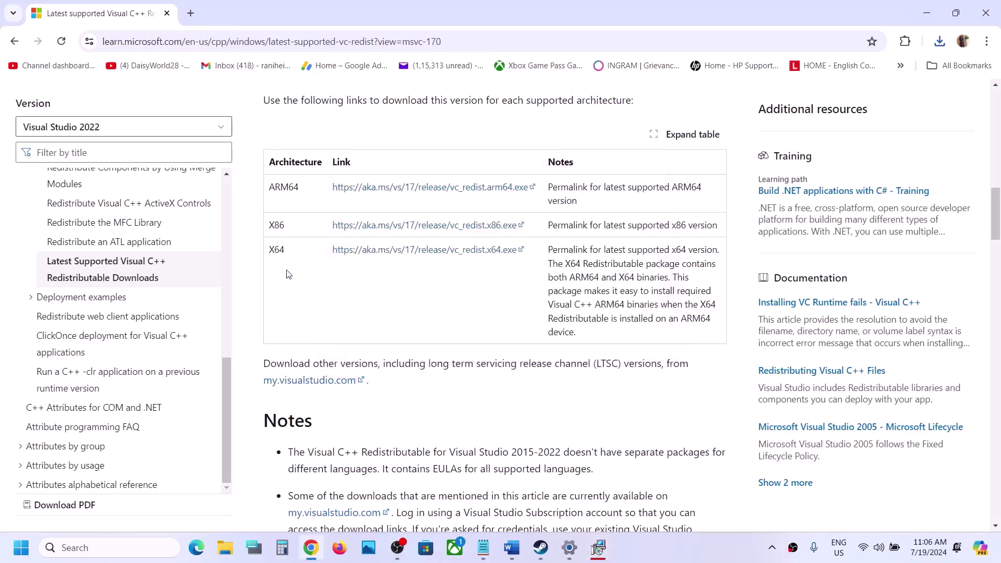
{"action": "left_click", "coordinate": [402, 253]}
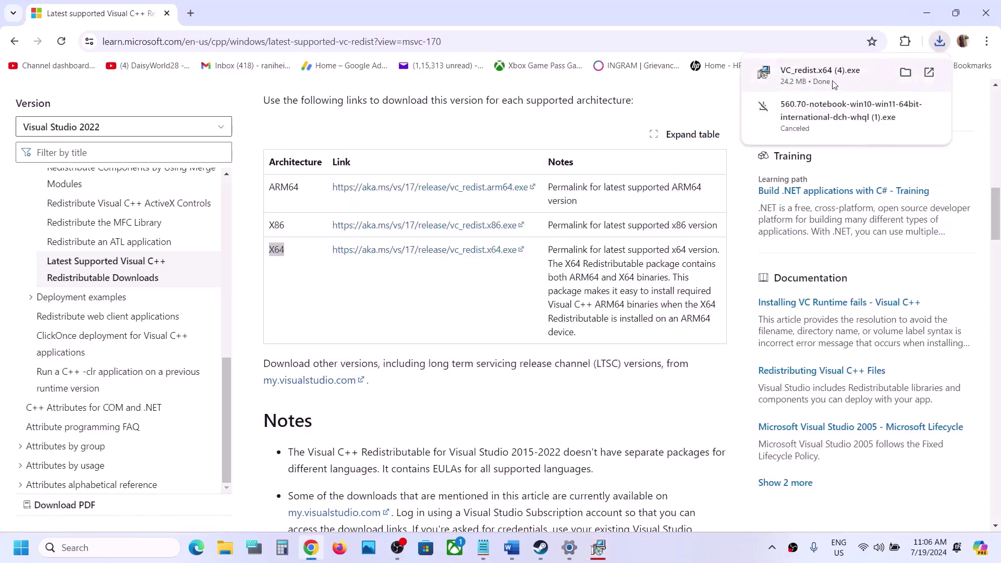
{"action": "left_click", "coordinate": [835, 83]}
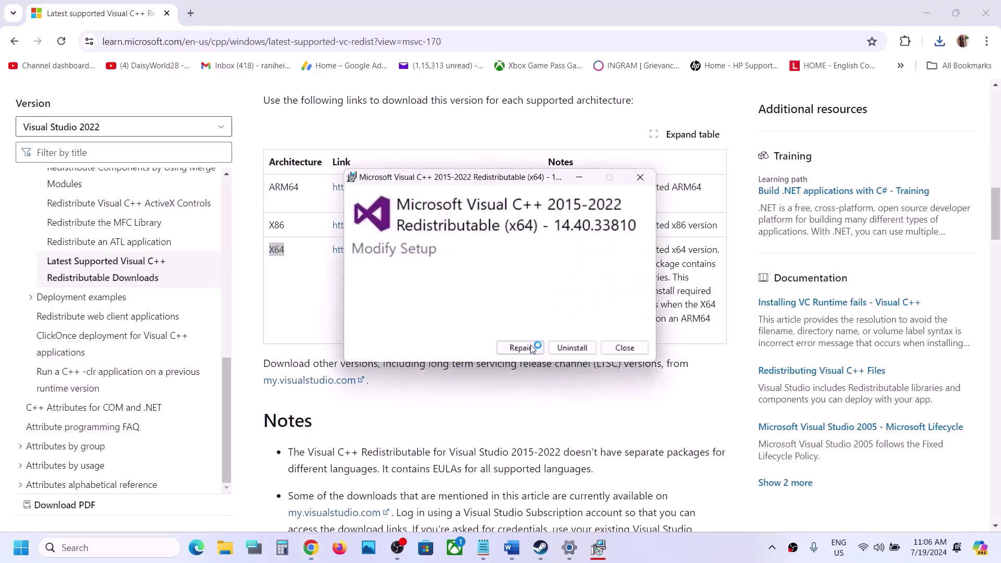
{"action": "left_click", "coordinate": [520, 348]}
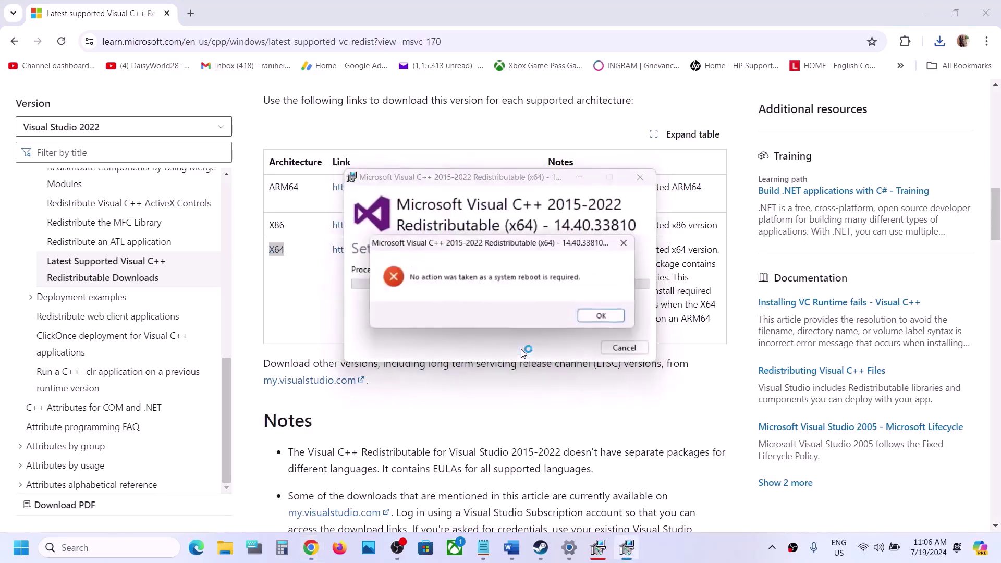
{"action": "left_click", "coordinate": [604, 317]}
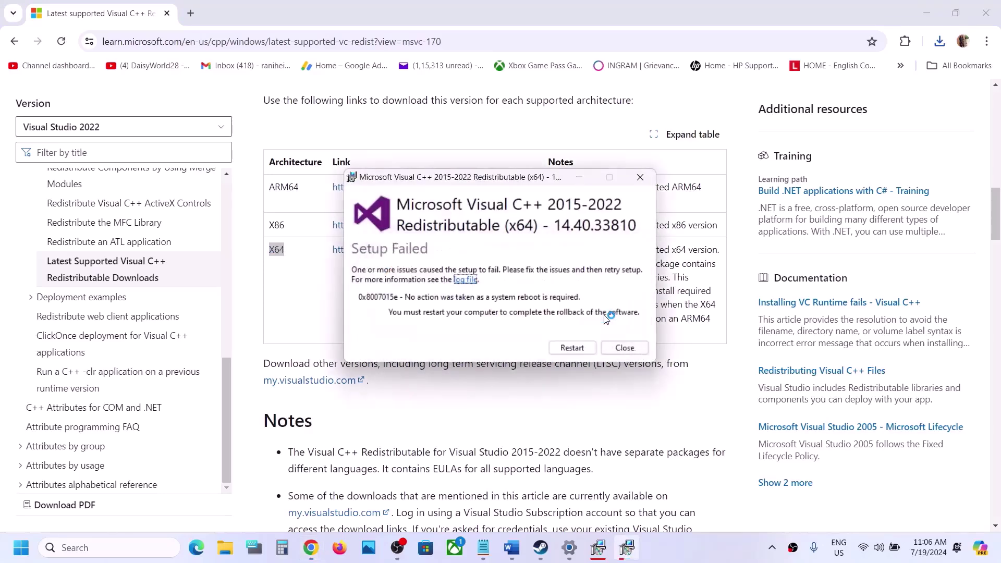
{"action": "left_click", "coordinate": [324, 339]}
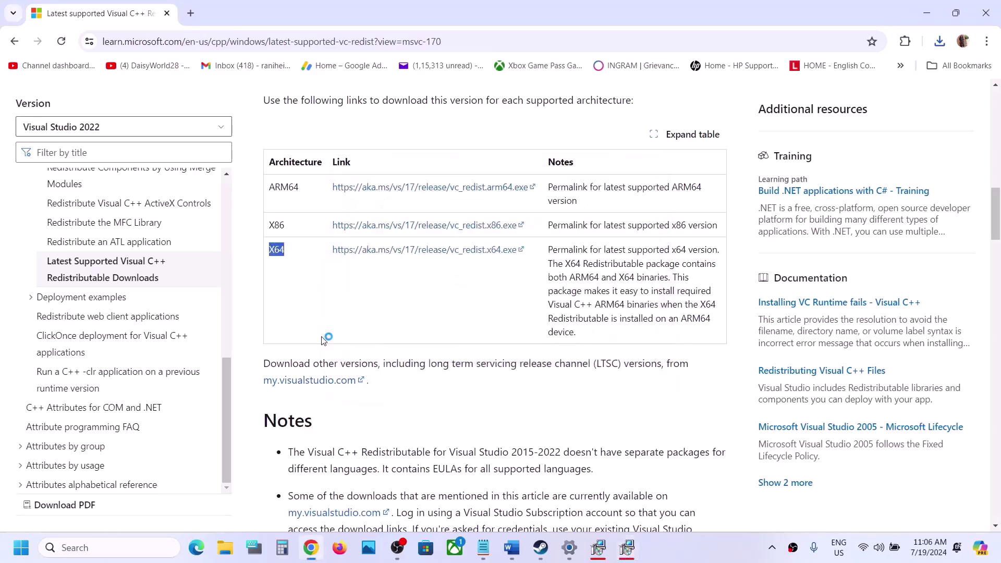
Bring the x86 redistributable setup window forward to view its restart option, and return to the download page
{"action": "left_click", "coordinate": [626, 549]}
{"action": "left_click", "coordinate": [609, 558]}
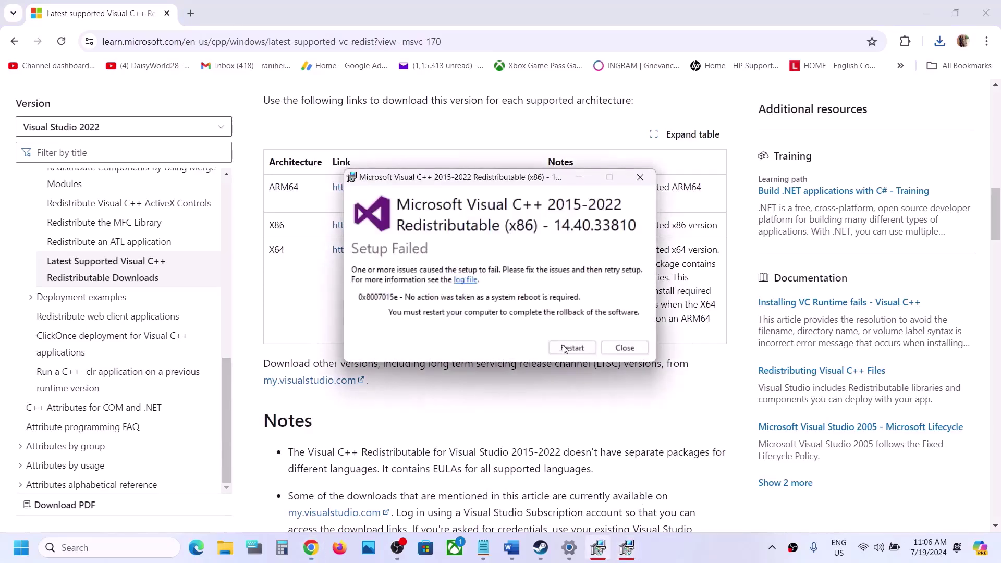
{"action": "left_click", "coordinate": [554, 386]}
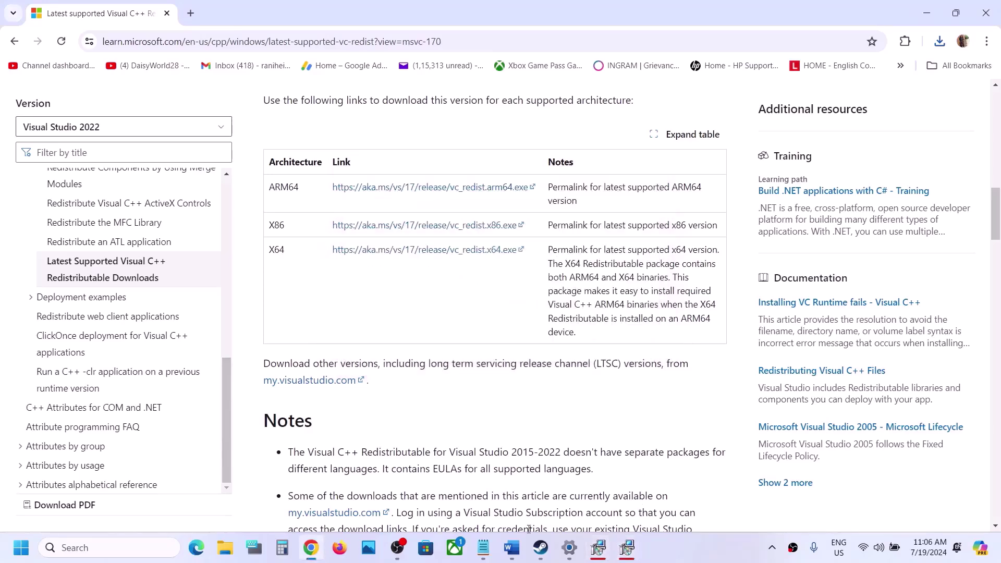
Switch back to the Word guide and read Step 11 on increasing the virtual memory
{"action": "left_click", "coordinate": [540, 548]}
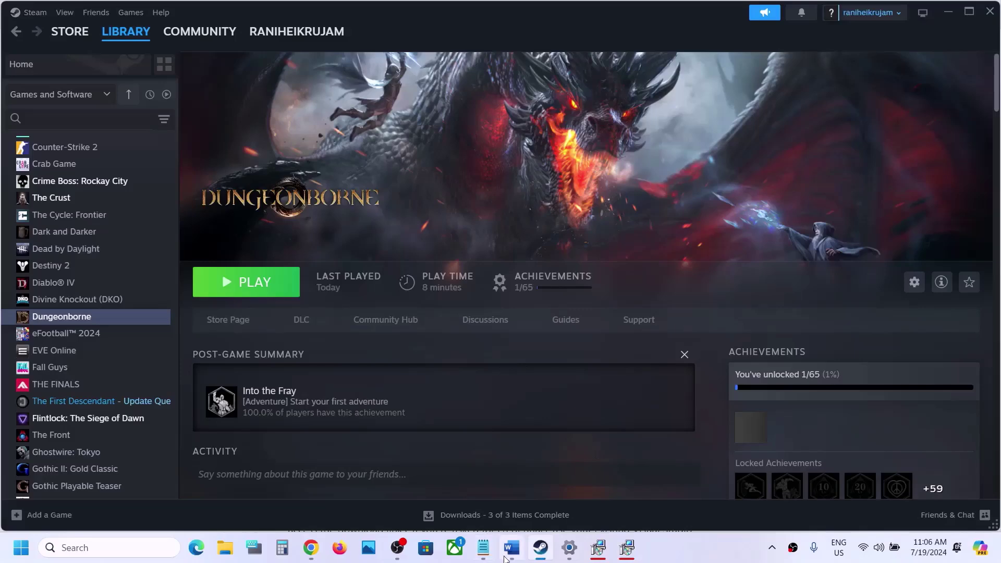
{"action": "left_click", "coordinate": [512, 547]}
{"action": "scroll", "coordinate": [435, 290], "scroll_direction": "down", "scroll_amount": 3}
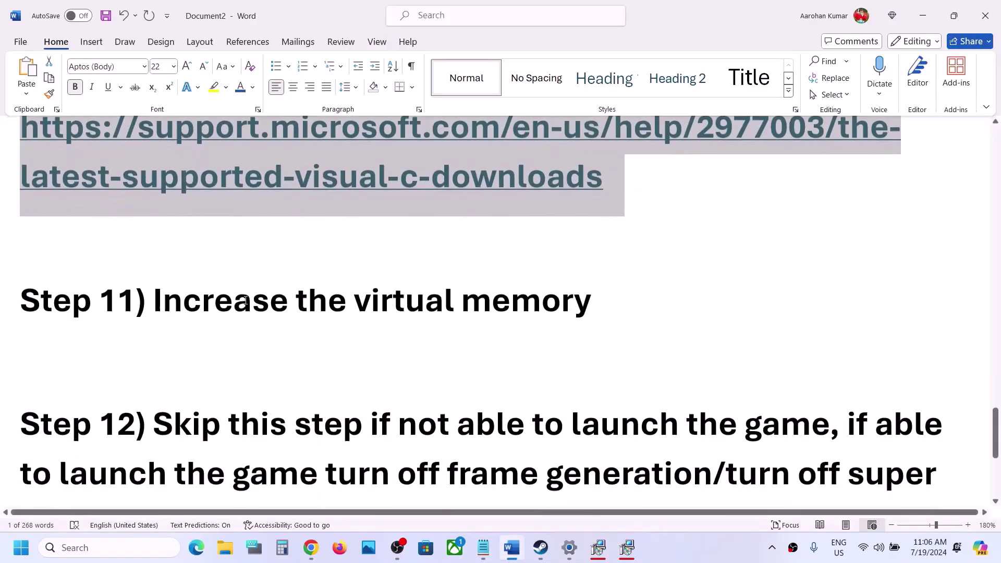
{"action": "left_click_drag", "start_coordinate": [153, 301], "coordinate": [591, 305]}
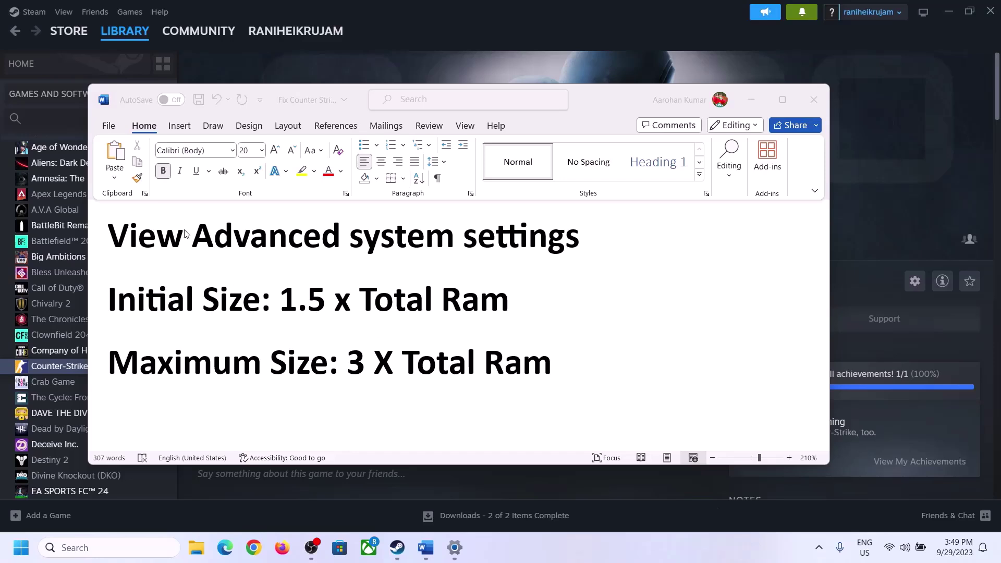
Copy "View Advanced system settings" from the notes, search Windows for it, and open System Properties, moving the dialog clear of the heading
{"action": "left_click", "coordinate": [145, 243]}
{"action": "left_click_drag", "start_coordinate": [119, 241], "coordinate": [539, 262]}
{"action": "key", "text": "ctrl+c"}
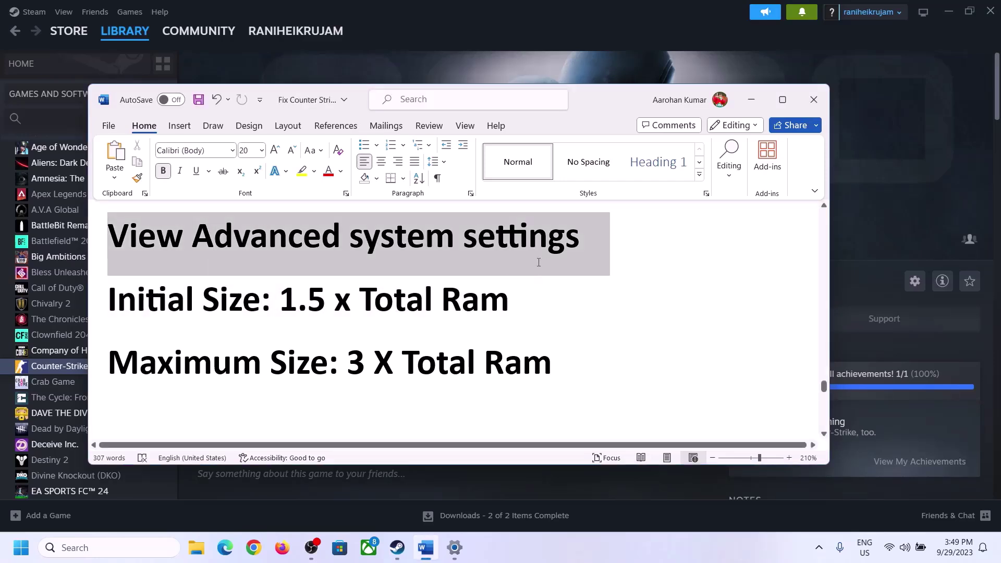
{"action": "left_click", "coordinate": [119, 547]}
{"action": "key", "text": "ctrl+v"}
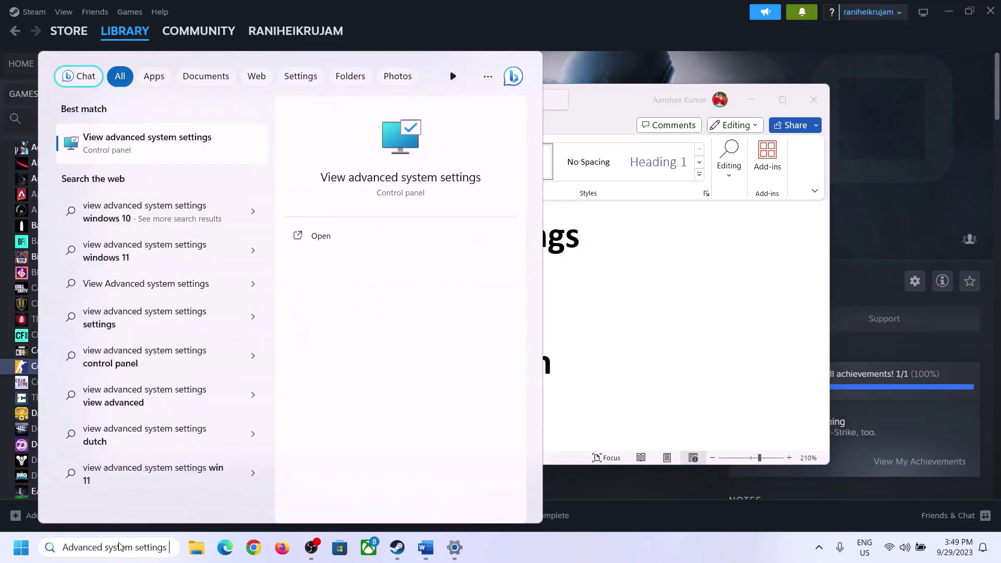
{"action": "left_click", "coordinate": [142, 150]}
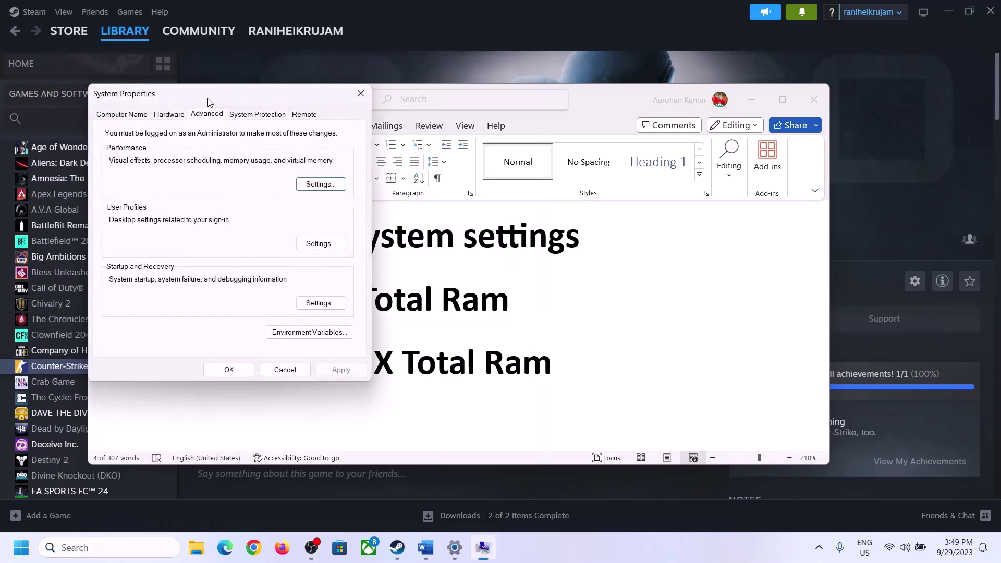
{"action": "left_click_drag", "start_coordinate": [208, 101], "coordinate": [447, 180]}
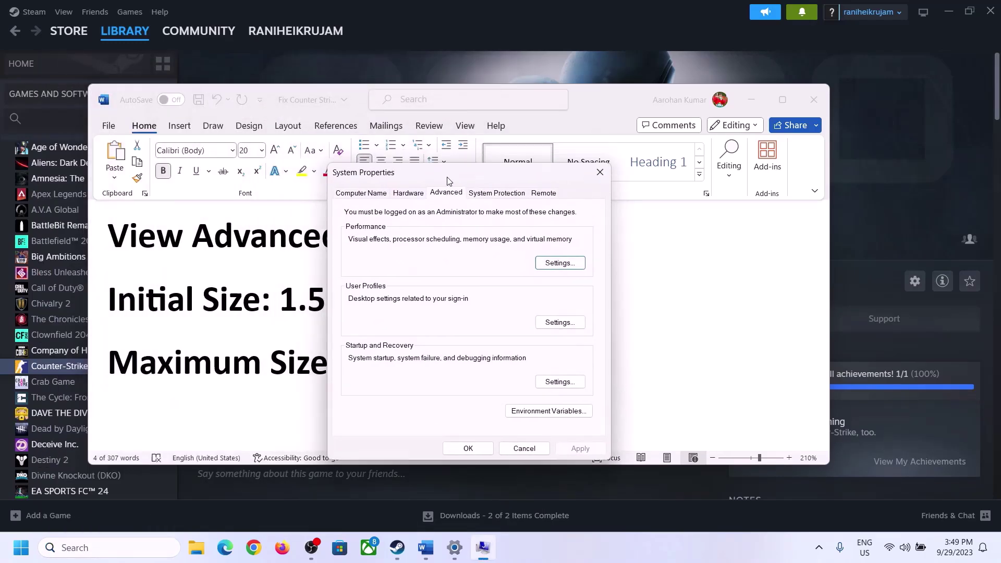
Open the Virtual Memory settings, turn off automatic paging file management for all drives, and choose a custom size for drive C
{"action": "left_click", "coordinate": [560, 263]}
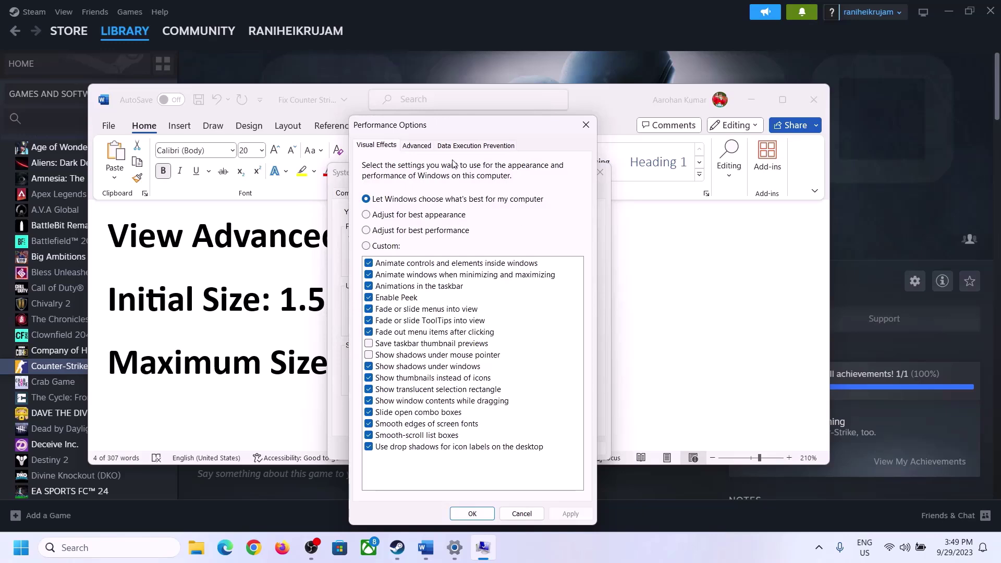
{"action": "left_click", "coordinate": [418, 146]}
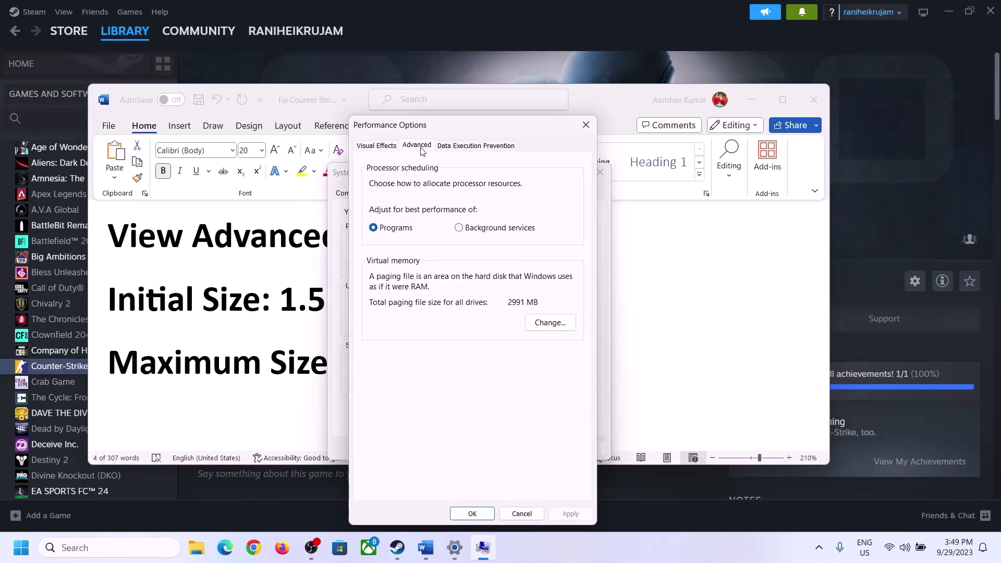
{"action": "left_click", "coordinate": [554, 322]}
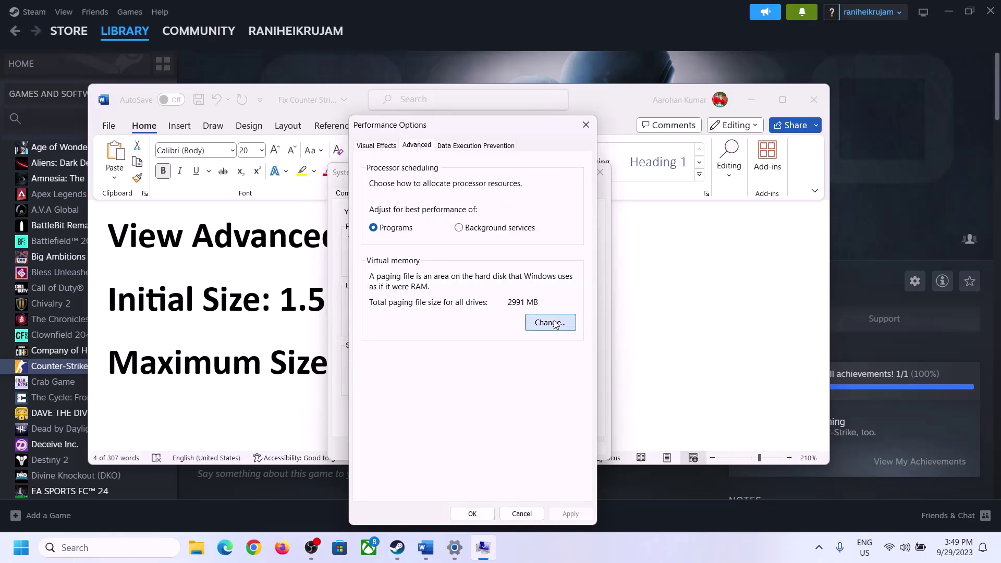
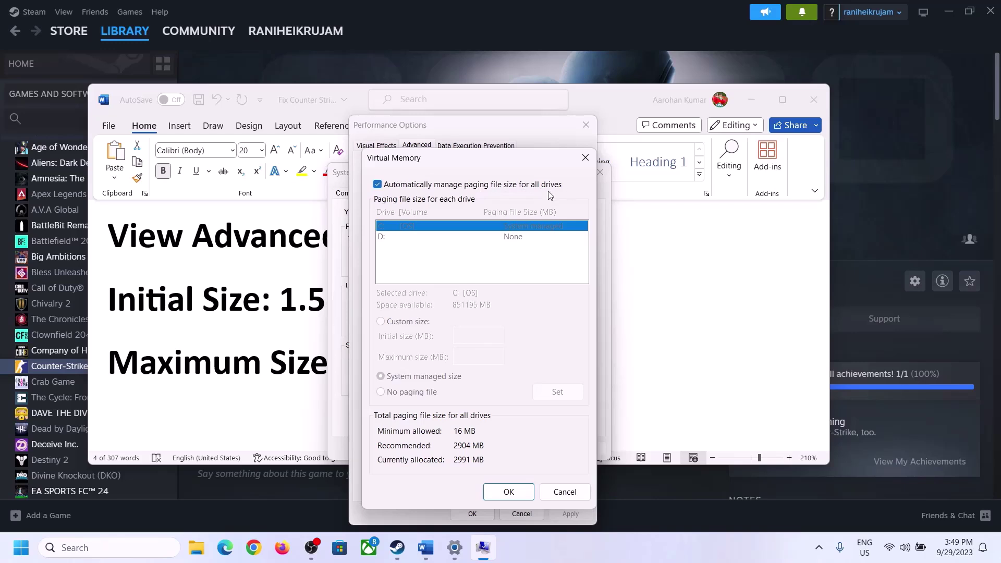
{"action": "left_click", "coordinate": [378, 186]}
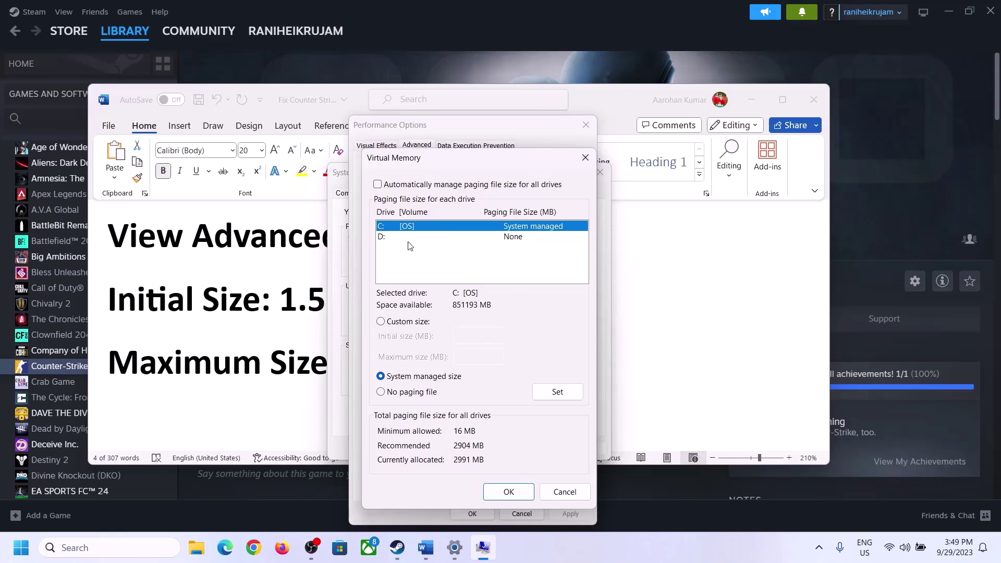
{"action": "left_click", "coordinate": [381, 322]}
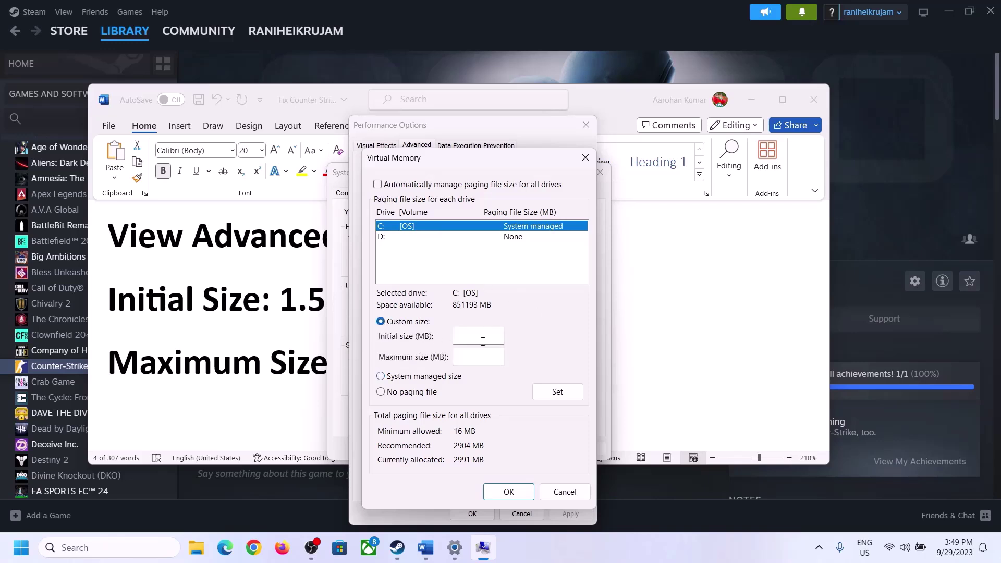
Highlight the initial size formula in the Word notes and look up the installed RAM on the Settings About page
{"action": "left_click", "coordinate": [286, 308]}
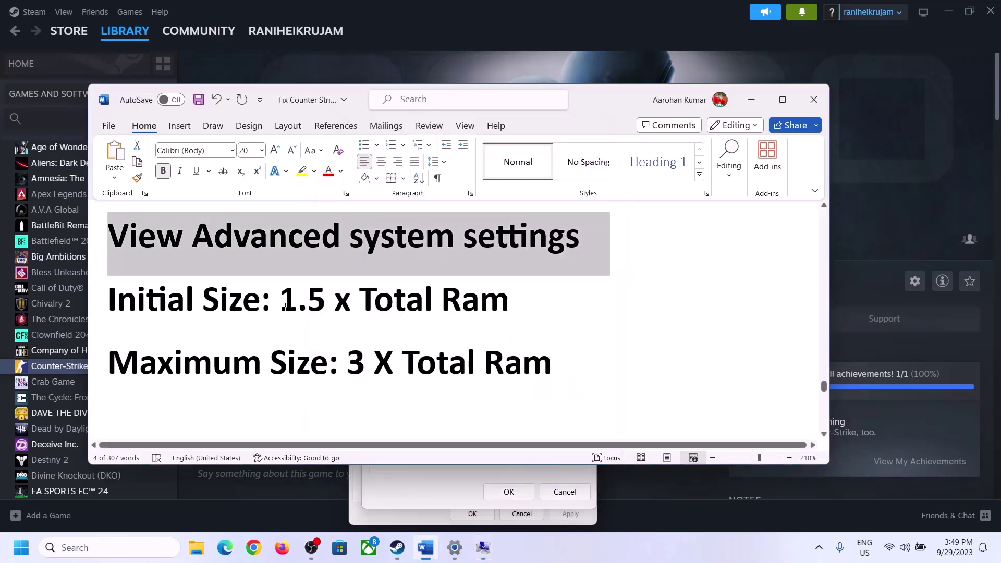
{"action": "left_click_drag", "start_coordinate": [286, 300], "coordinate": [465, 311]}
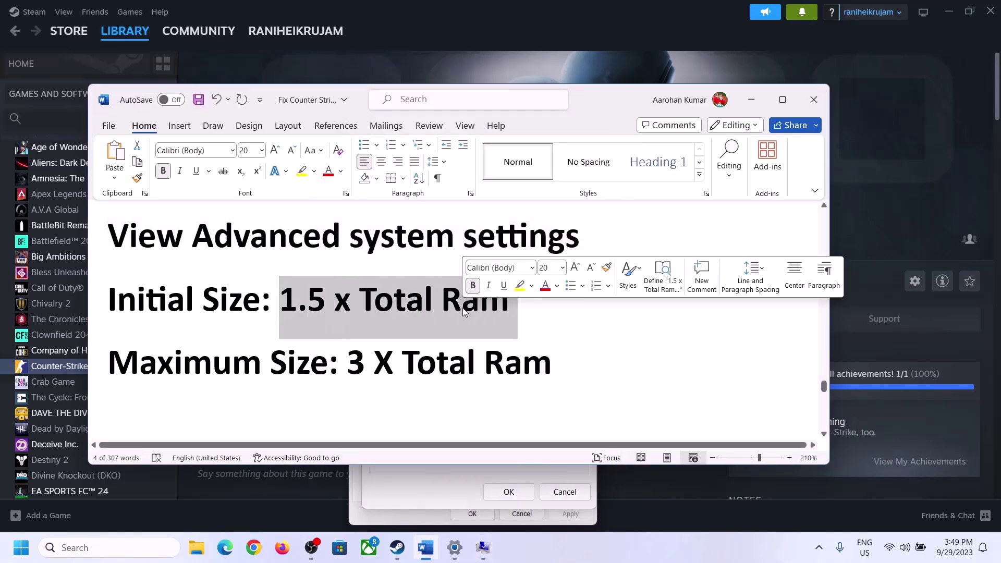
{"action": "left_click", "coordinate": [455, 551]}
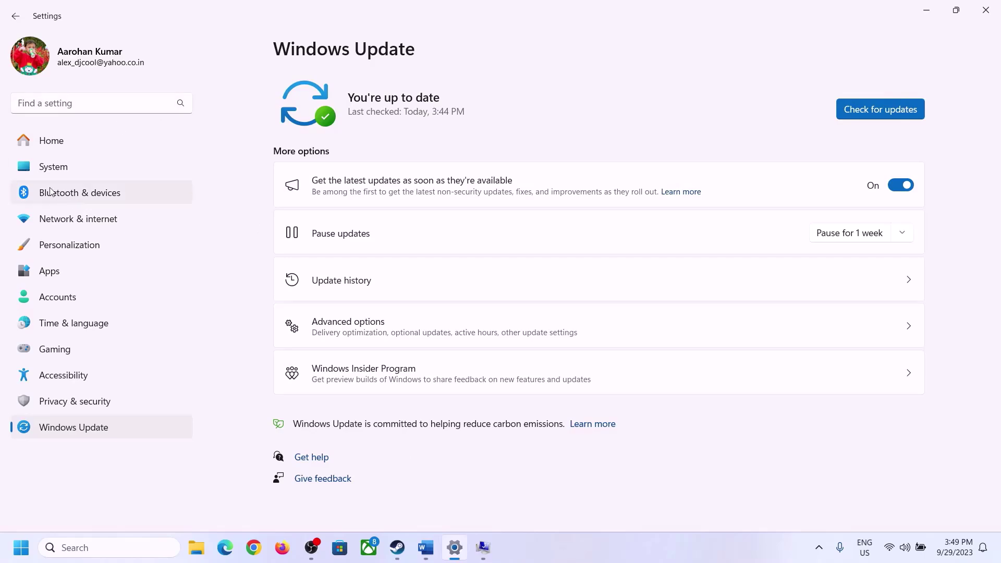
{"action": "left_click", "coordinate": [50, 168]}
{"action": "scroll", "coordinate": [368, 404], "scroll_direction": "down", "scroll_amount": 6}
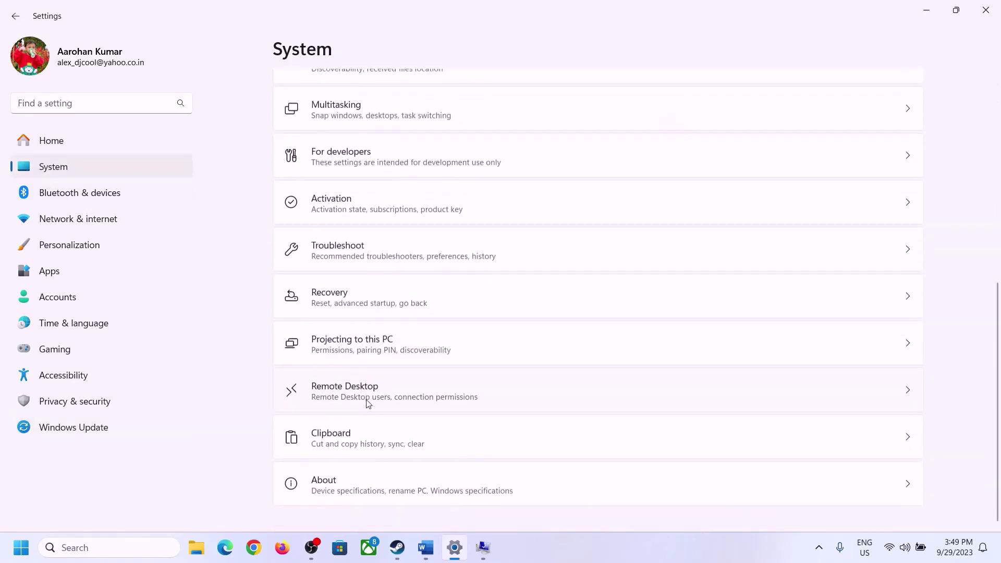
{"action": "left_click", "coordinate": [328, 491]}
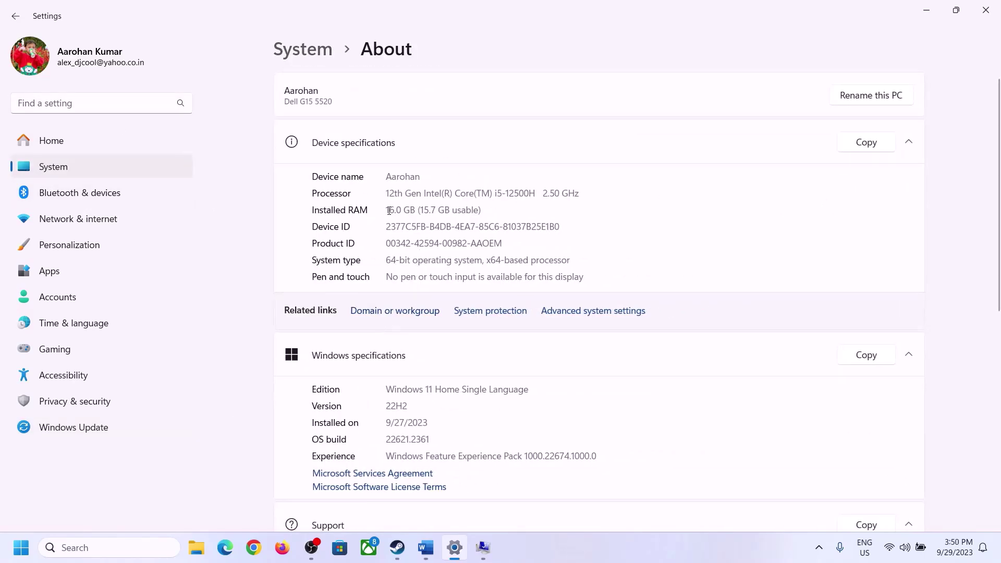
{"action": "left_click_drag", "start_coordinate": [395, 209], "coordinate": [381, 209]}
{"action": "left_click", "coordinate": [403, 212]}
{"action": "left_click_drag", "start_coordinate": [396, 210], "coordinate": [383, 205]}
Launch Calculator with the Run command "calc" and place its window beside the Virtual Memory dialog
{"action": "left_click", "coordinate": [482, 547]}
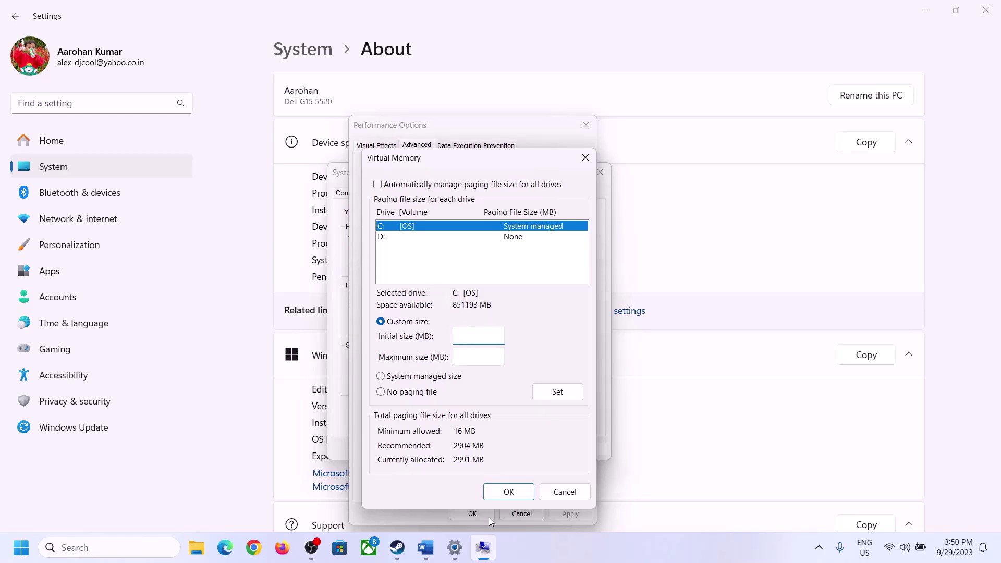
{"action": "mouse_move", "coordinate": [455, 548]}
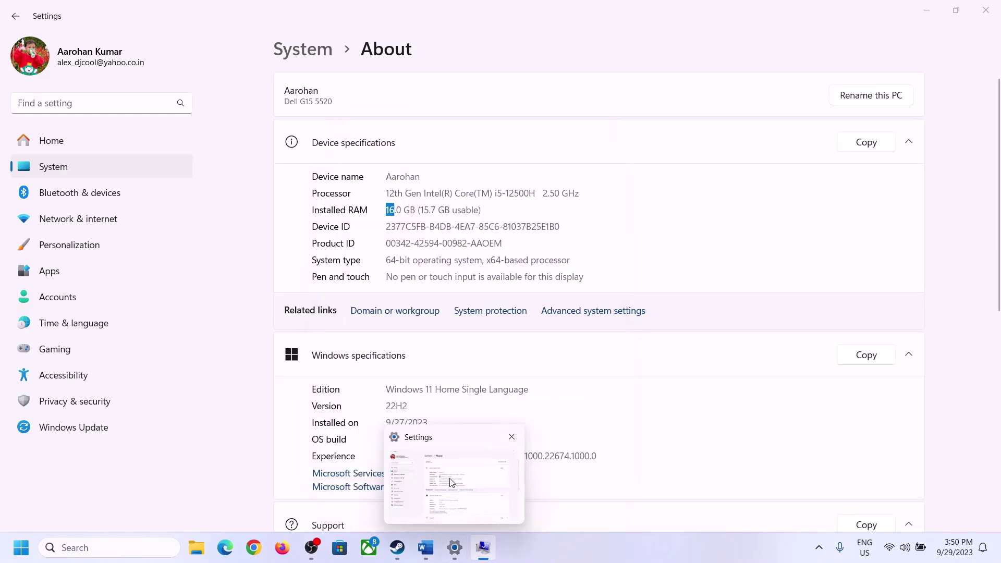
{"action": "key", "text": "super+r"}
{"action": "type", "text": "c"}
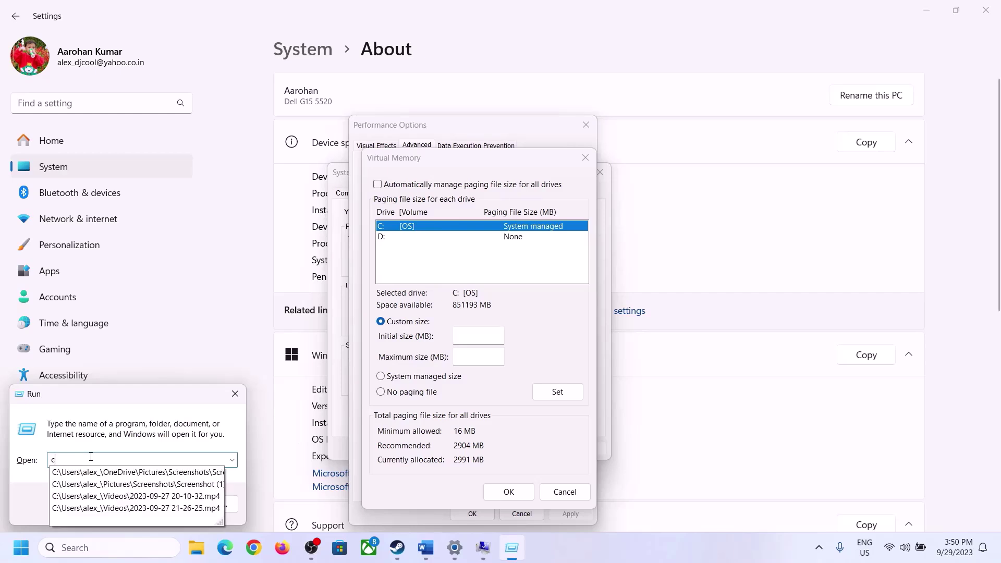
{"action": "type", "text": "alc"}
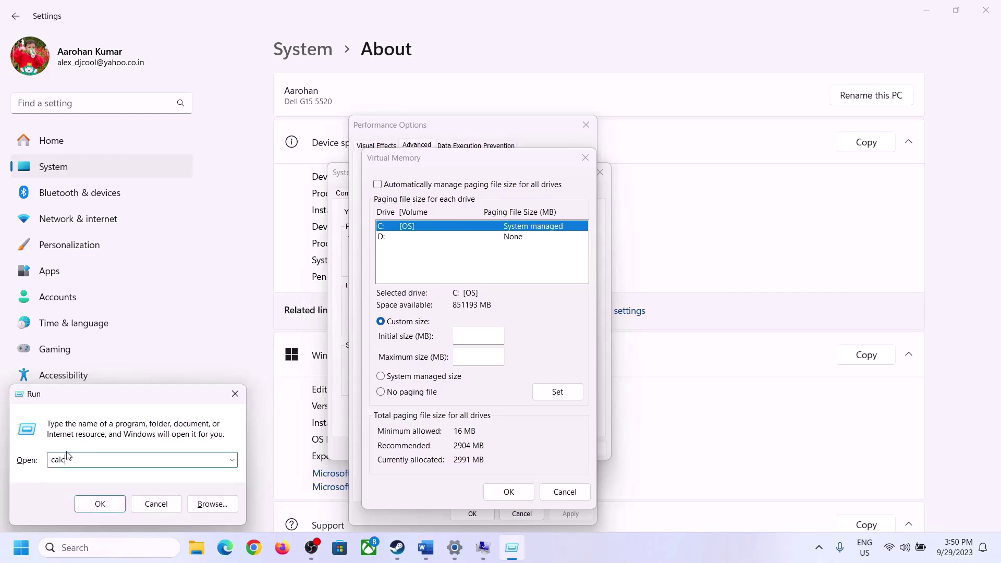
{"action": "left_click", "coordinate": [99, 504]}
{"action": "left_click_drag", "start_coordinate": [123, 22], "coordinate": [729, 176]}
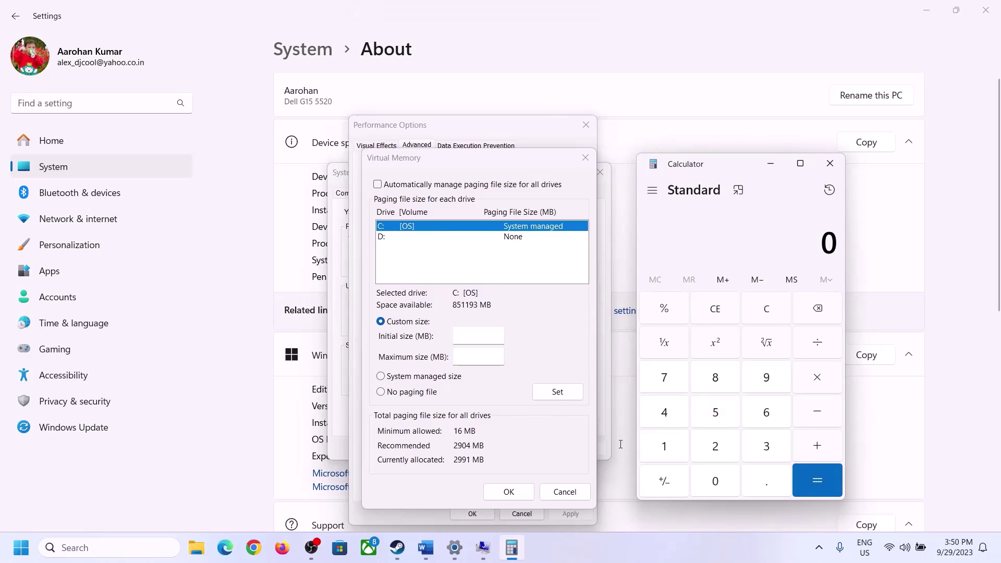
Check the initial size formula in the Word notes and calculate 16 × 1024 in Calculator to convert the RAM to megabytes
{"action": "left_click", "coordinate": [425, 557]}
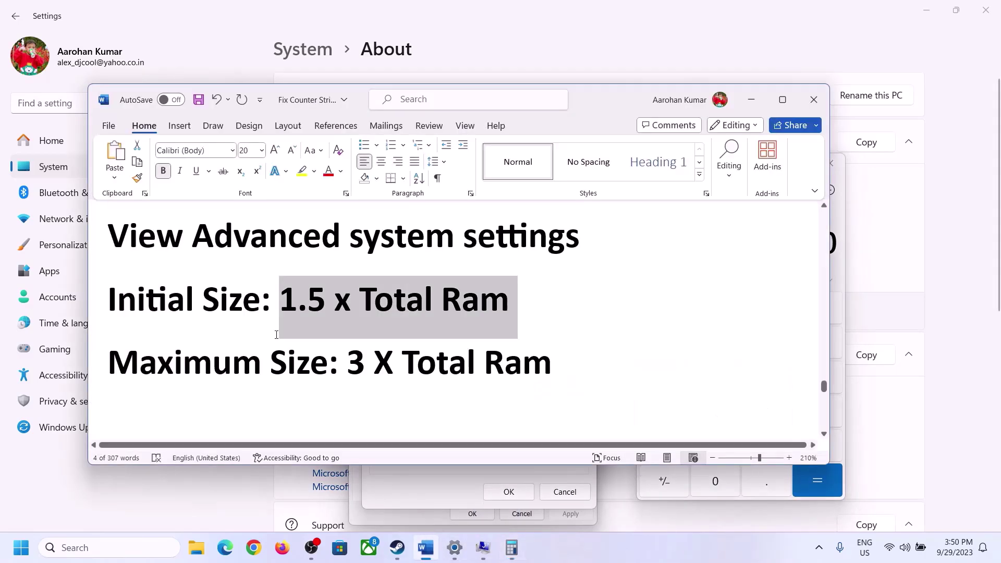
{"action": "left_click", "coordinate": [512, 548]}
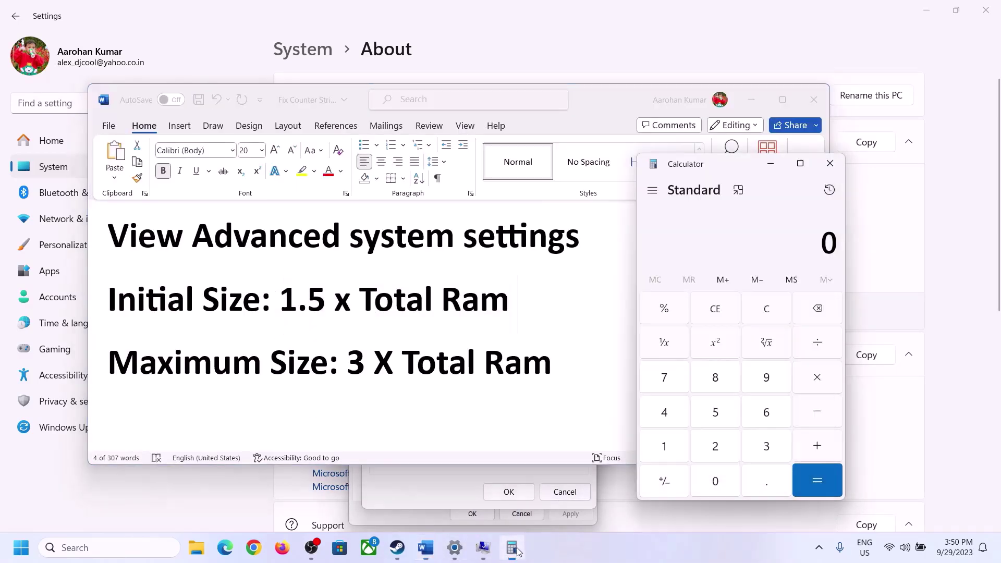
{"action": "left_click", "coordinate": [667, 447]}
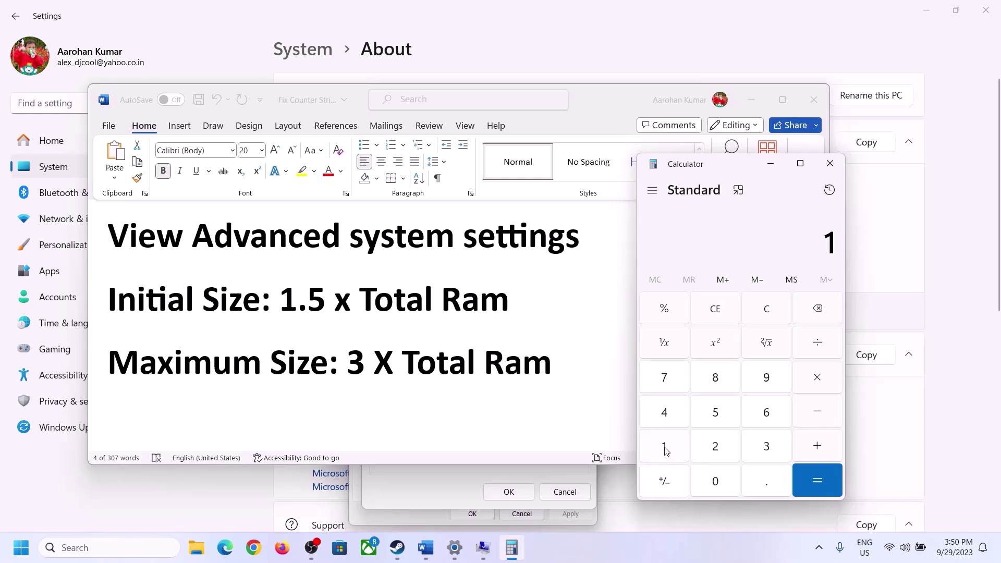
{"action": "left_click", "coordinate": [762, 421]}
{"action": "left_click", "coordinate": [769, 318]}
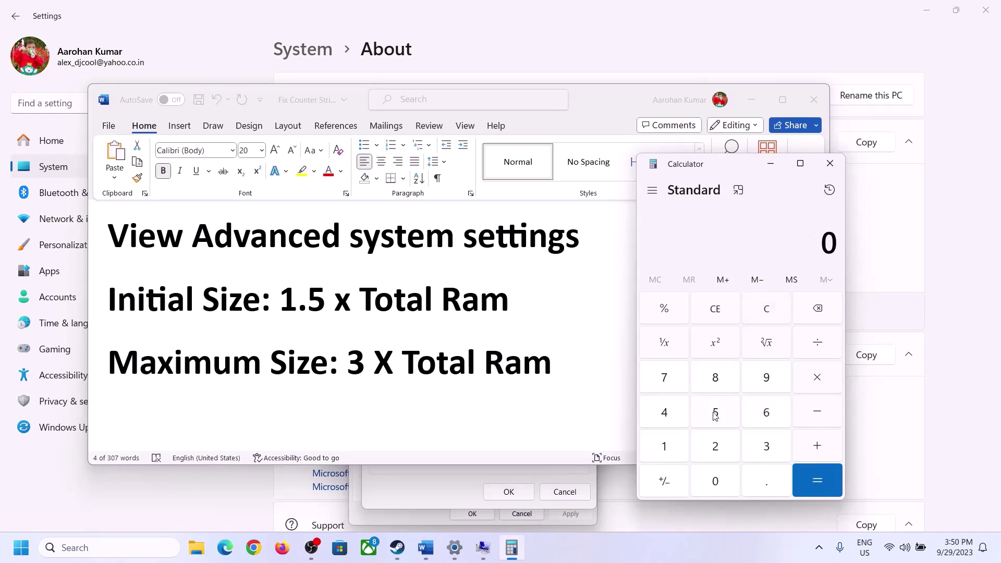
{"action": "left_click", "coordinate": [672, 447]}
{"action": "left_click", "coordinate": [753, 418]}
{"action": "left_click", "coordinate": [817, 384]}
{"action": "left_click", "coordinate": [664, 451]}
{"action": "left_click", "coordinate": [718, 490]}
{"action": "left_click", "coordinate": [718, 446]}
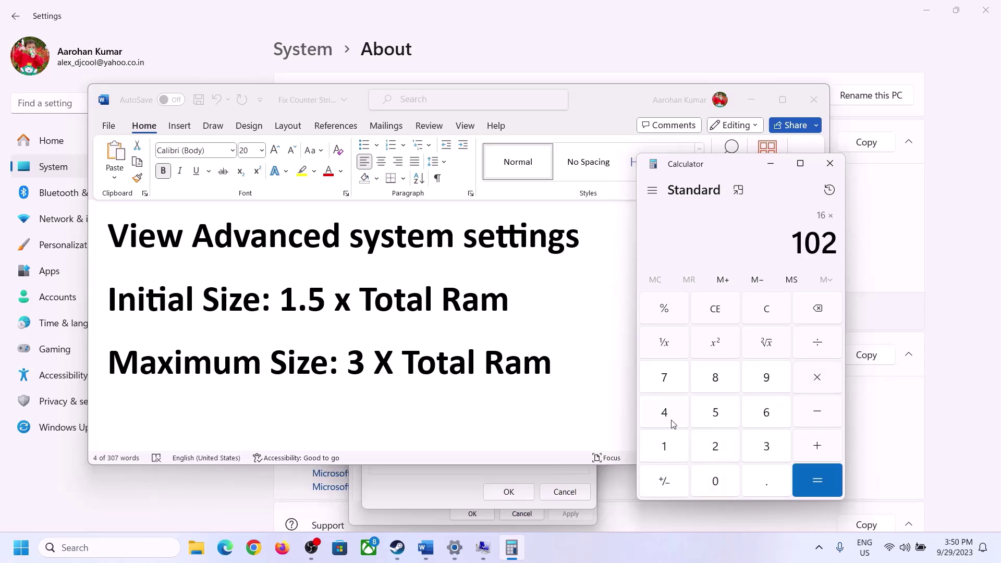
{"action": "left_click", "coordinate": [671, 420]}
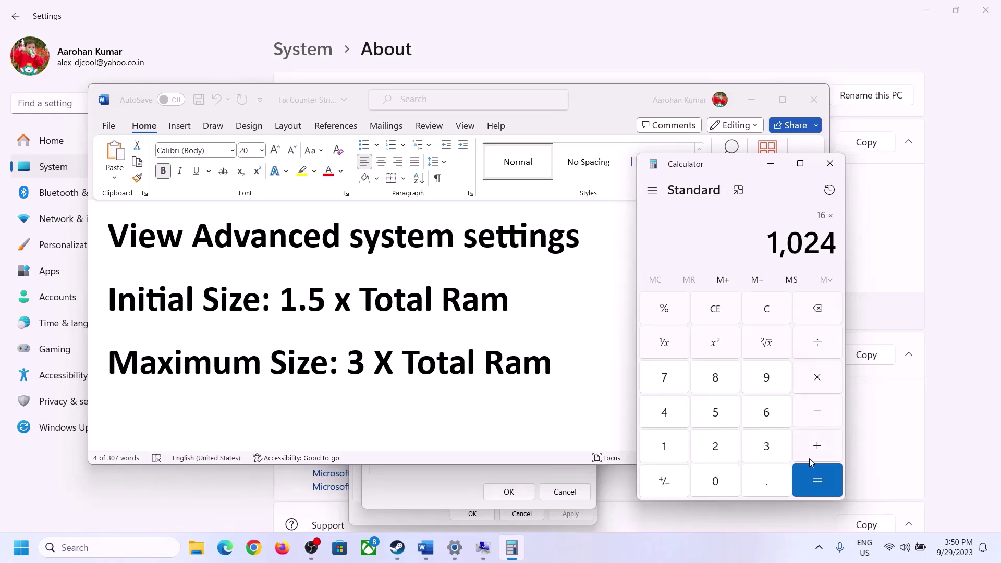
{"action": "left_click", "coordinate": [817, 481]}
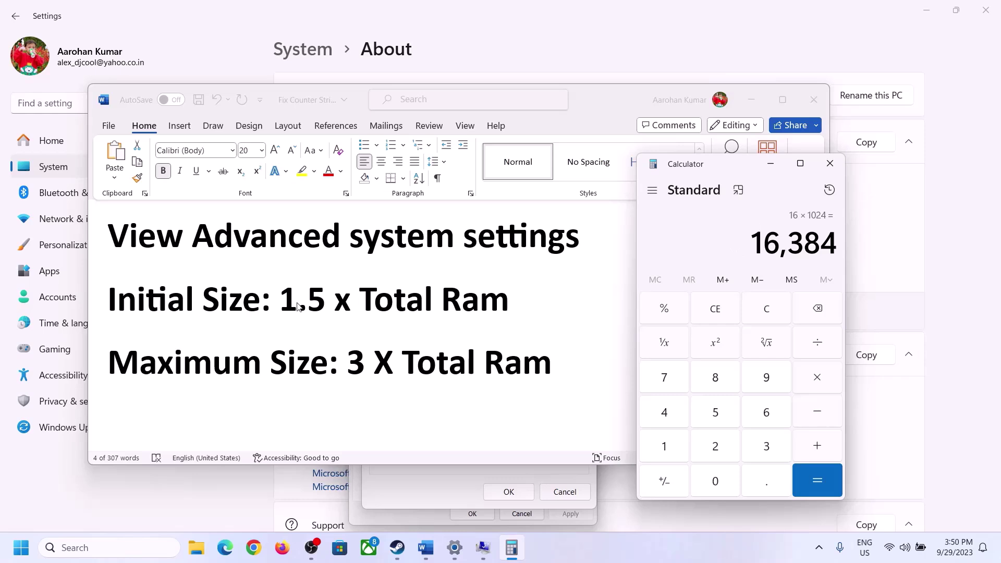
Multiply the RAM in megabytes by 1.5 to get the initial paging file size
{"action": "left_click", "coordinate": [817, 378]}
{"action": "left_click", "coordinate": [666, 447]}
{"action": "left_click", "coordinate": [762, 493]}
{"action": "left_click", "coordinate": [716, 412]}
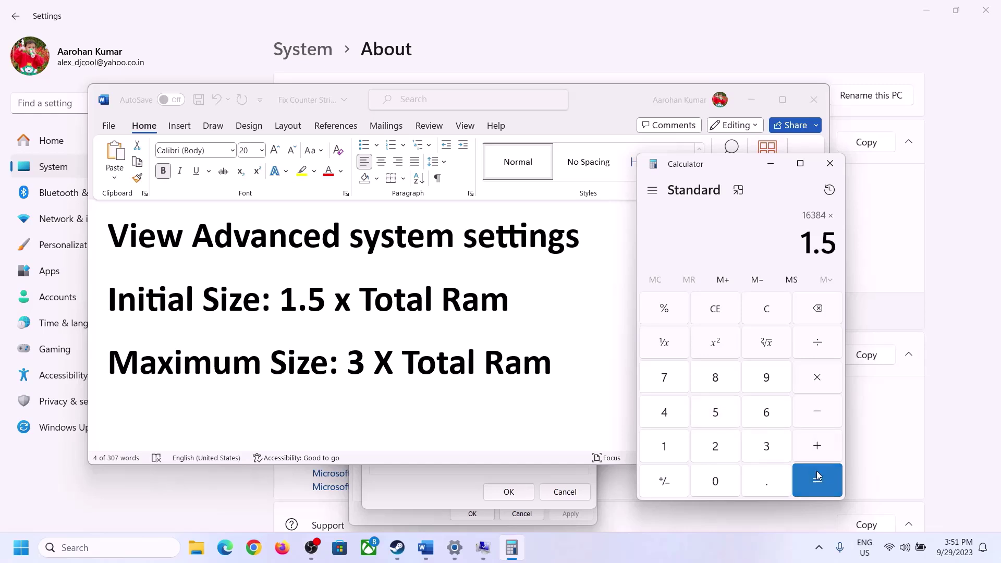
{"action": "left_click", "coordinate": [817, 480]}
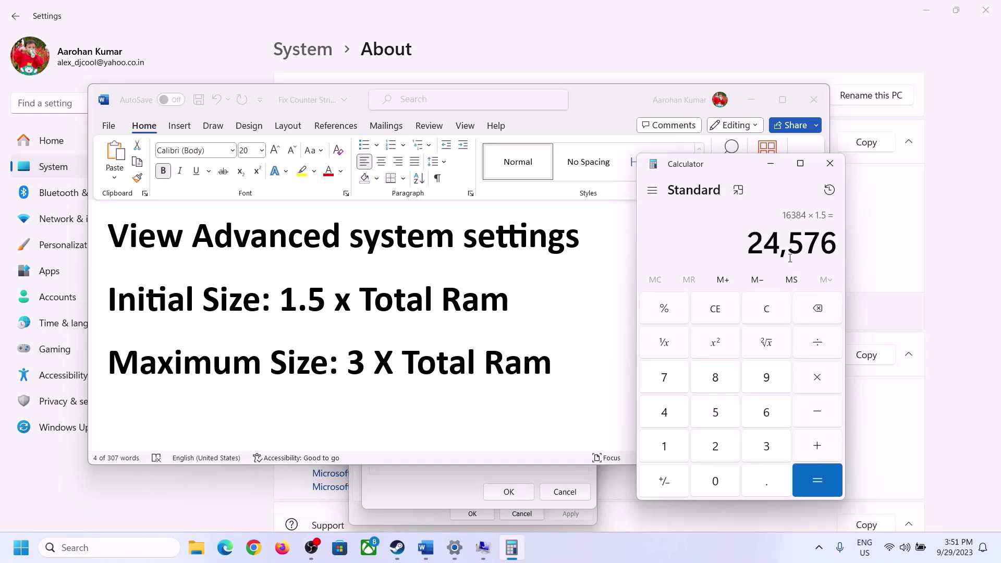
Set the custom initial size for drive C to 24576 MB in the Virtual Memory dialog
{"action": "left_click", "coordinate": [443, 486]}
{"action": "left_click", "coordinate": [474, 336]}
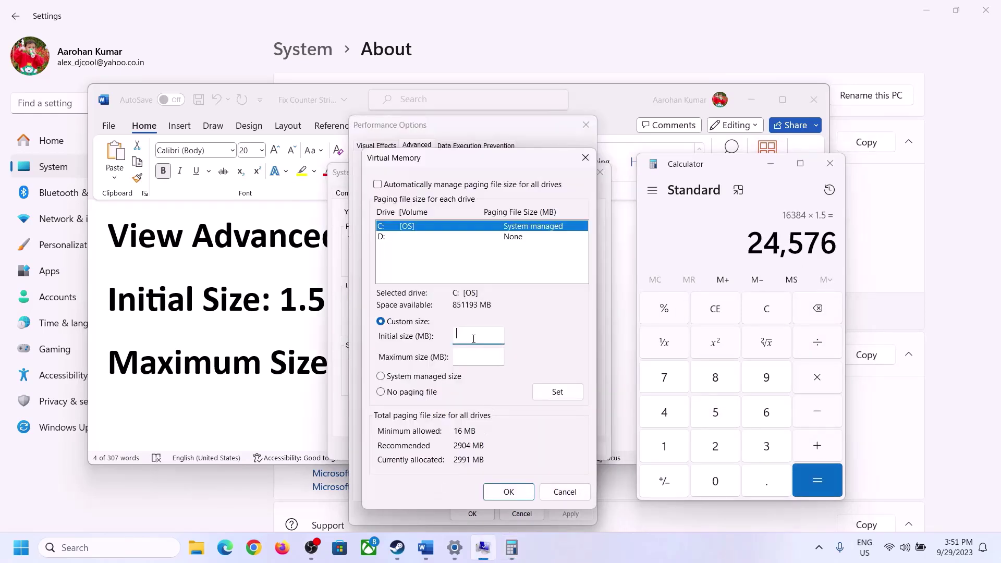
{"action": "type", "text": "24576"}
{"action": "left_click", "coordinate": [500, 358]}
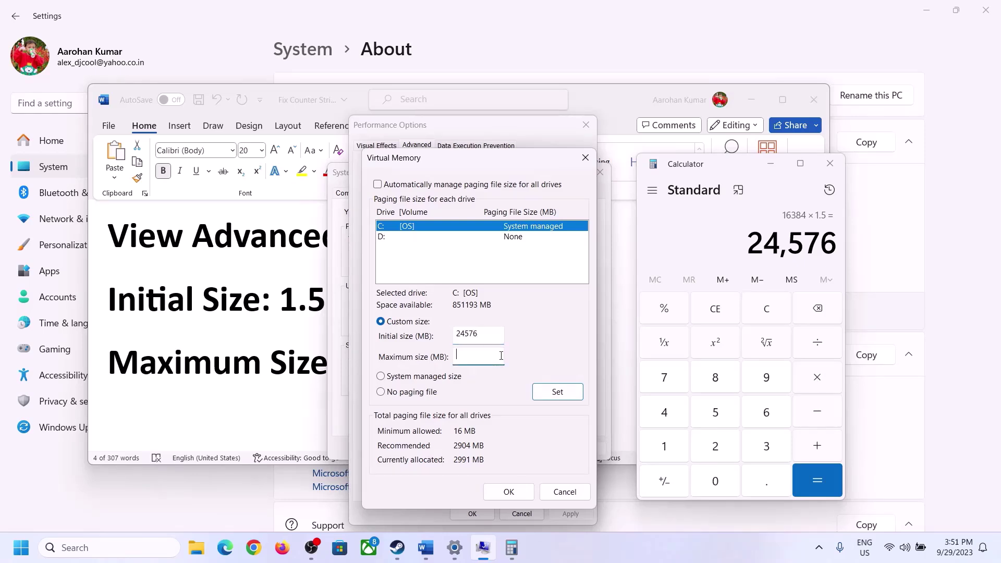
Clear the previous Calculator result and recheck the installed RAM in Settings before returning to Calculator
{"action": "key", "text": "alt+Tab"}
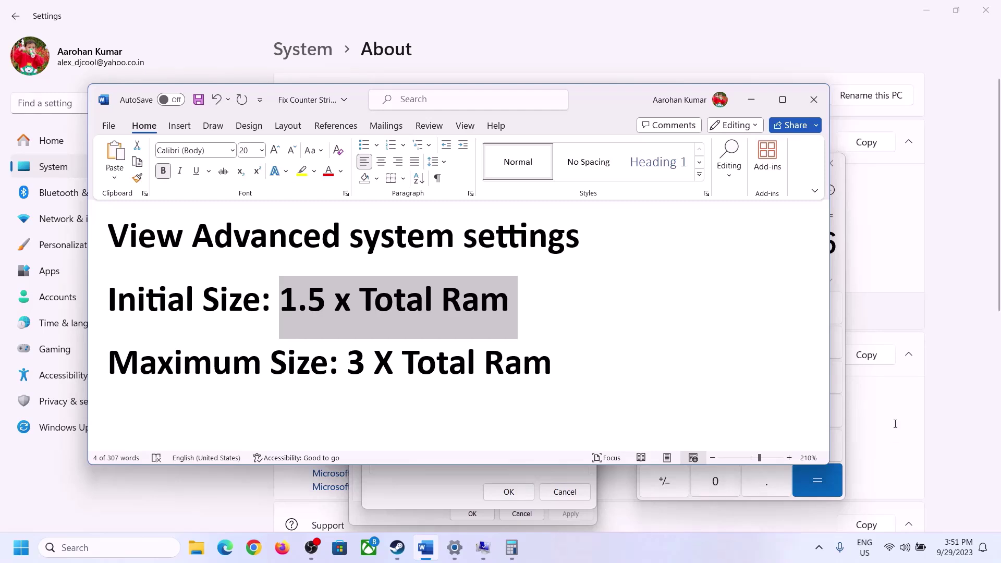
{"action": "left_click", "coordinate": [841, 270]}
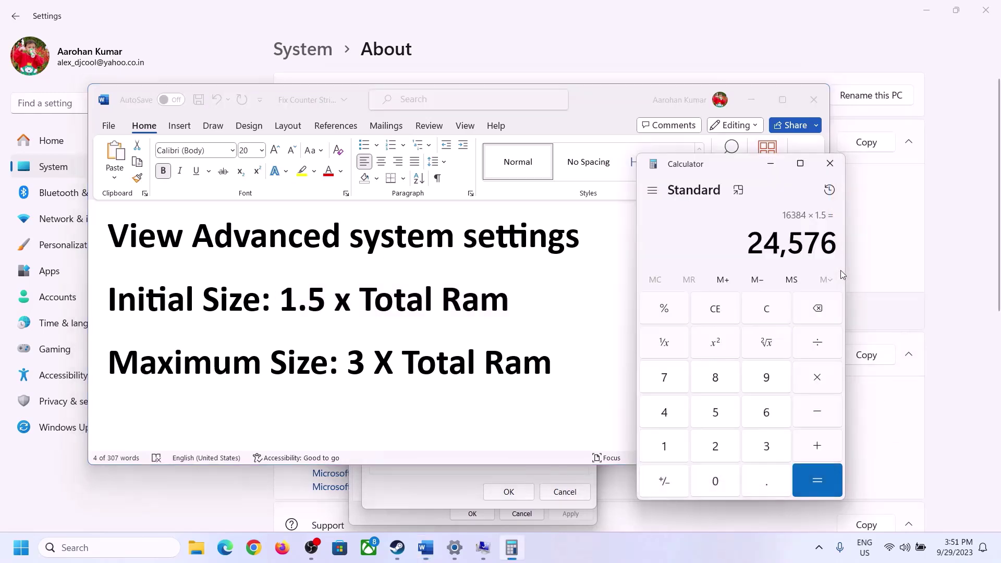
{"action": "left_click", "coordinate": [767, 309]}
{"action": "left_click", "coordinate": [456, 555]}
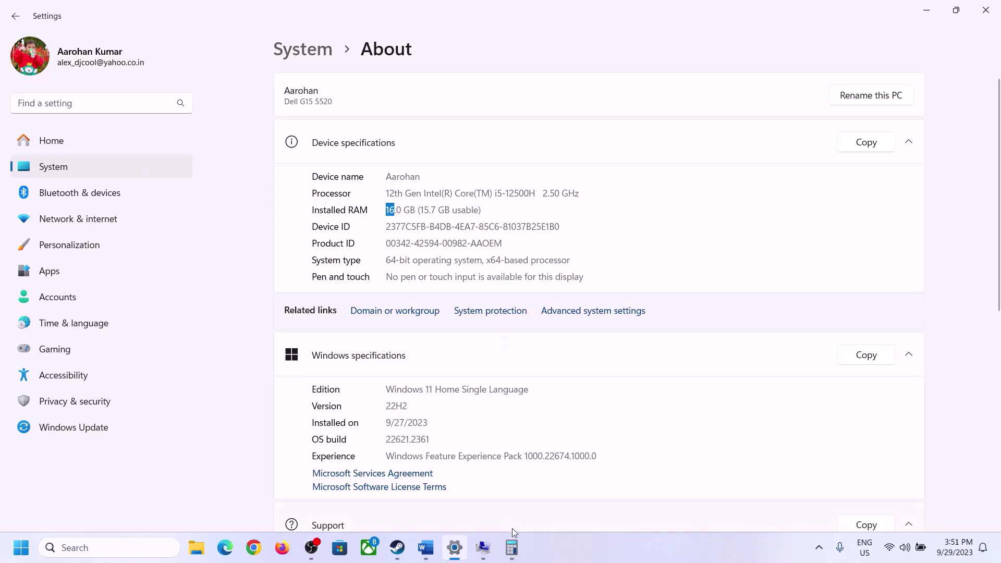
{"action": "left_click", "coordinate": [512, 547]}
Calculate 16 × 1024 again and check the maximum size formula in the Word notes before returning to Calculator
{"action": "left_click", "coordinate": [666, 445]}
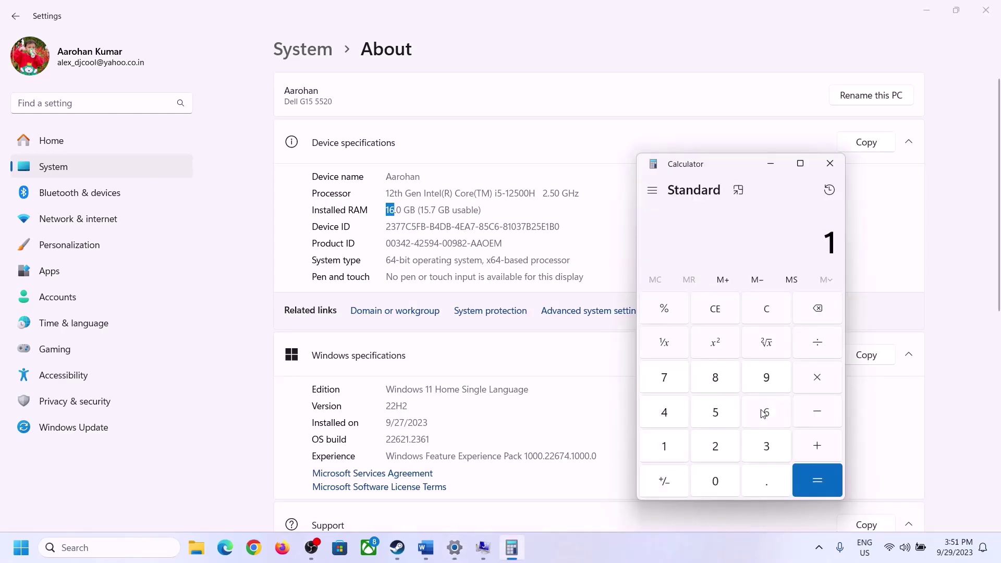
{"action": "left_click", "coordinate": [764, 413]}
{"action": "left_click", "coordinate": [813, 380]}
{"action": "left_click", "coordinate": [669, 438]}
{"action": "left_click", "coordinate": [708, 475]}
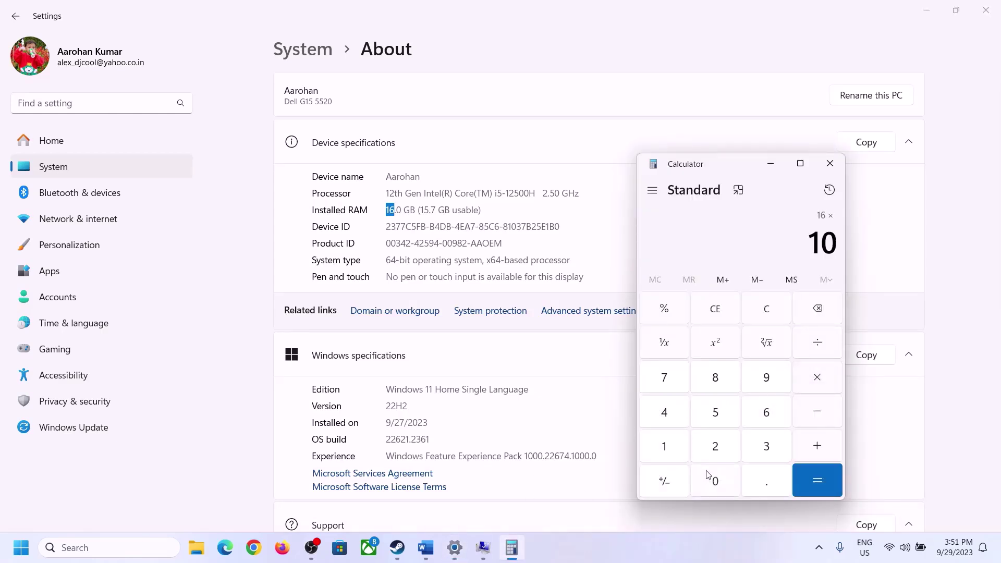
{"action": "left_click", "coordinate": [715, 446]}
{"action": "left_click", "coordinate": [665, 413]}
{"action": "left_click", "coordinate": [815, 479]}
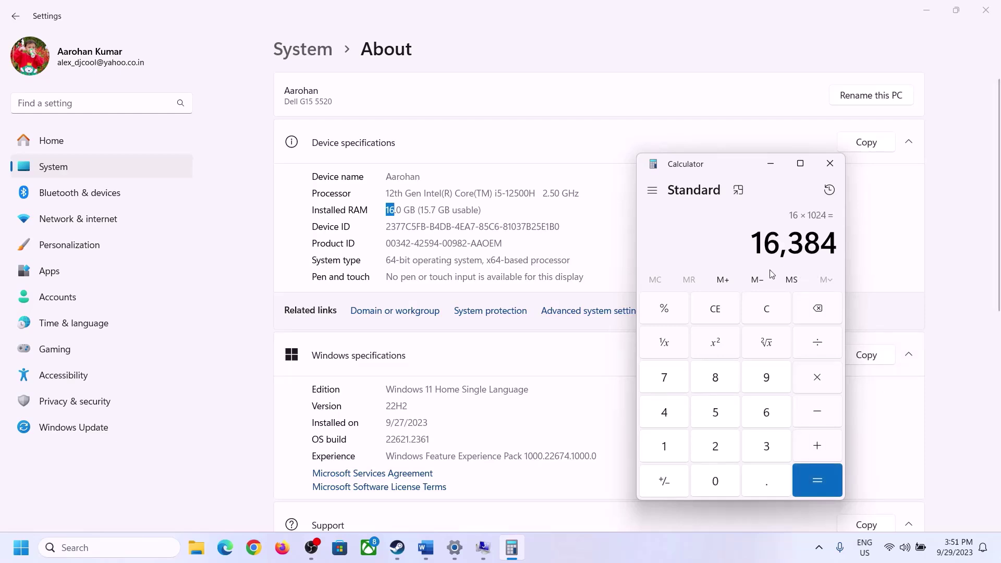
{"action": "left_click", "coordinate": [426, 547]}
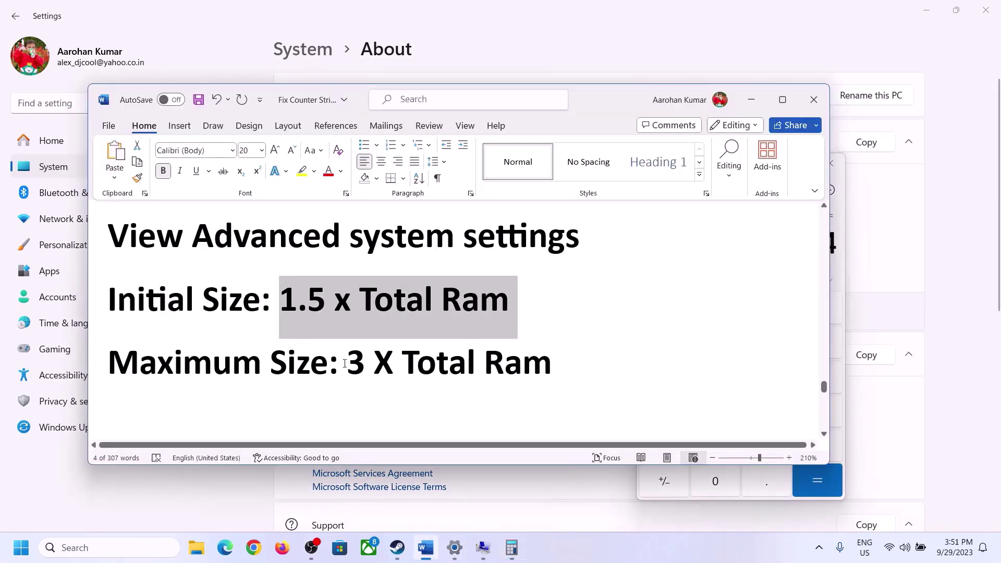
{"action": "left_click", "coordinate": [511, 548]}
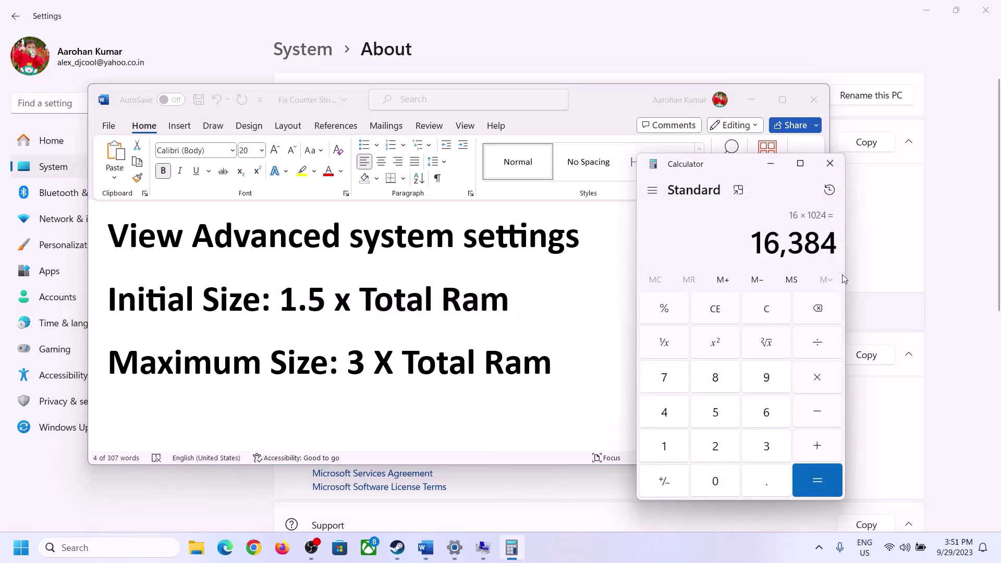
Multiply the RAM in megabytes by 3 to get the maximum paging file size
{"action": "left_click", "coordinate": [818, 377]}
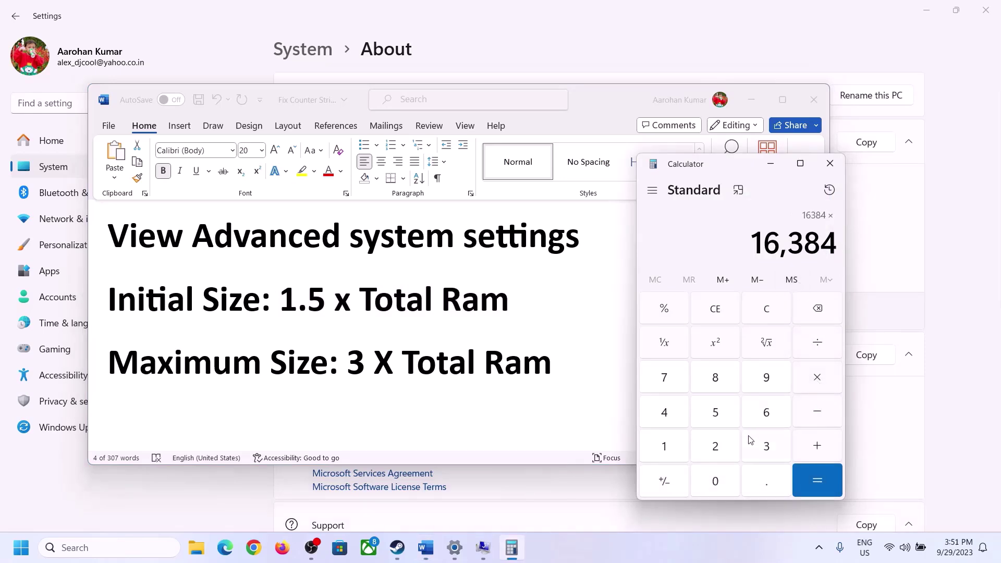
{"action": "left_click", "coordinate": [757, 447]}
{"action": "left_click", "coordinate": [825, 477]}
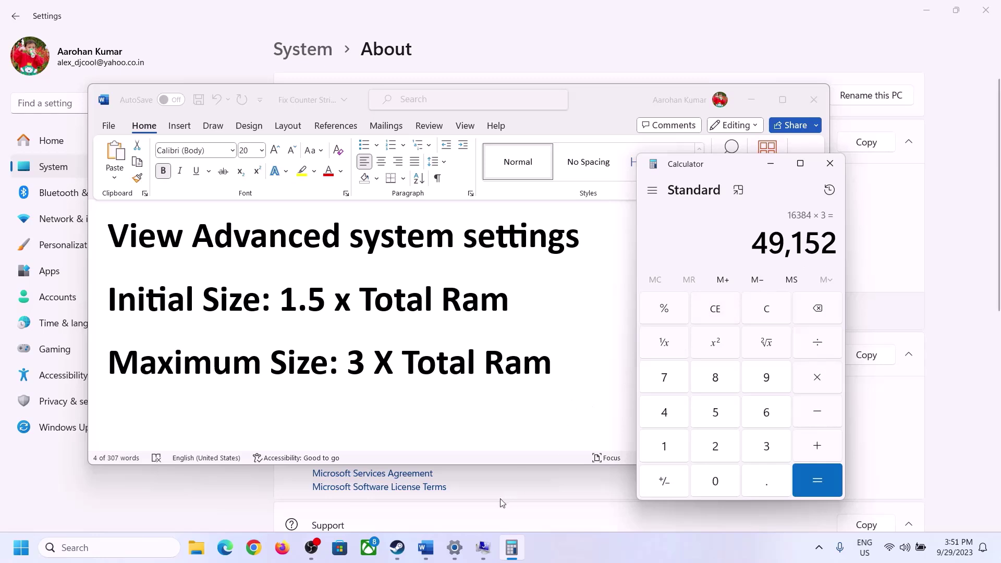
Set the custom maximum size for drive C to 49152 MB and confirm the Virtual Memory settings
{"action": "left_click", "coordinate": [483, 548]}
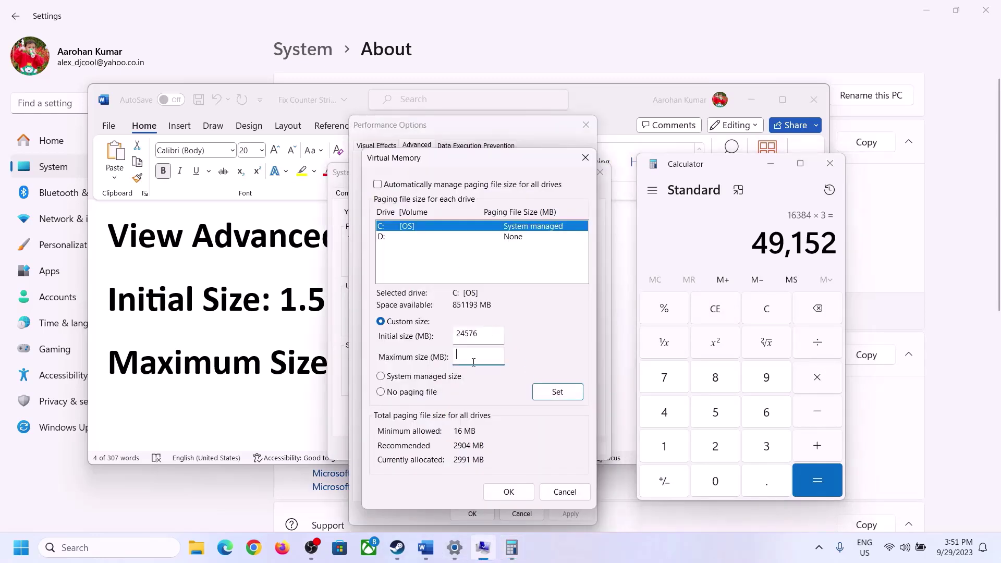
{"action": "type", "text": "49152"}
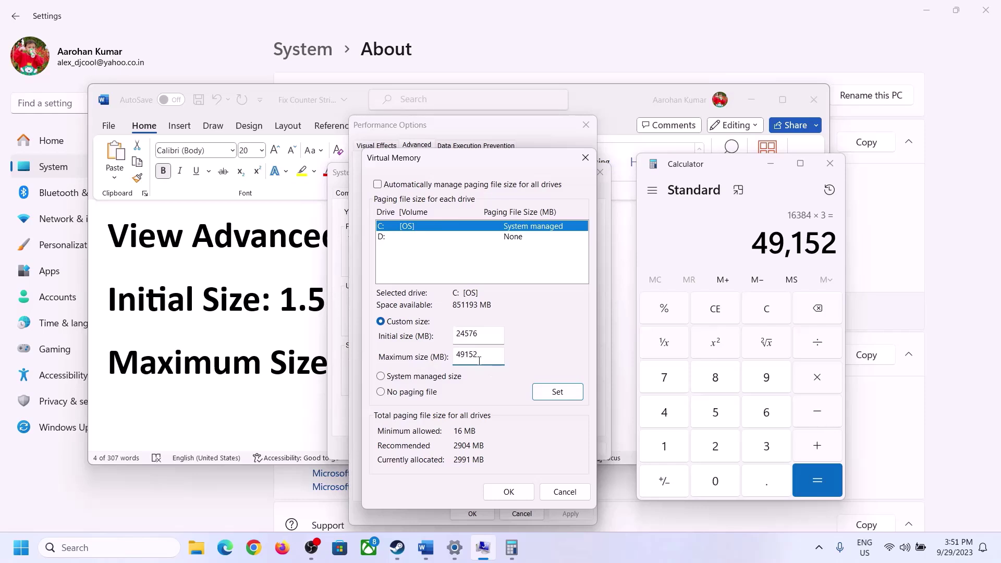
{"action": "left_click", "coordinate": [557, 393]}
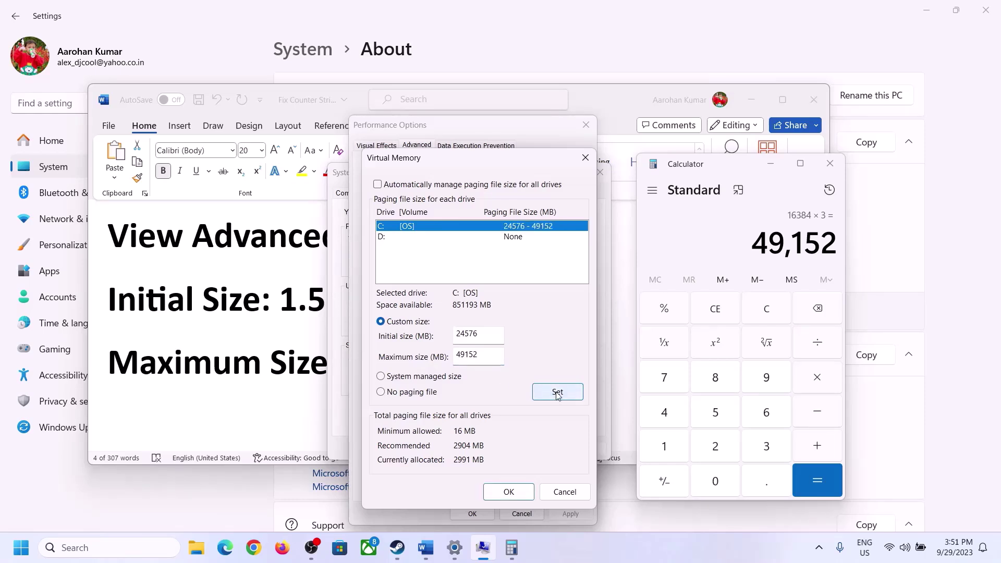
{"action": "left_click", "coordinate": [509, 491]}
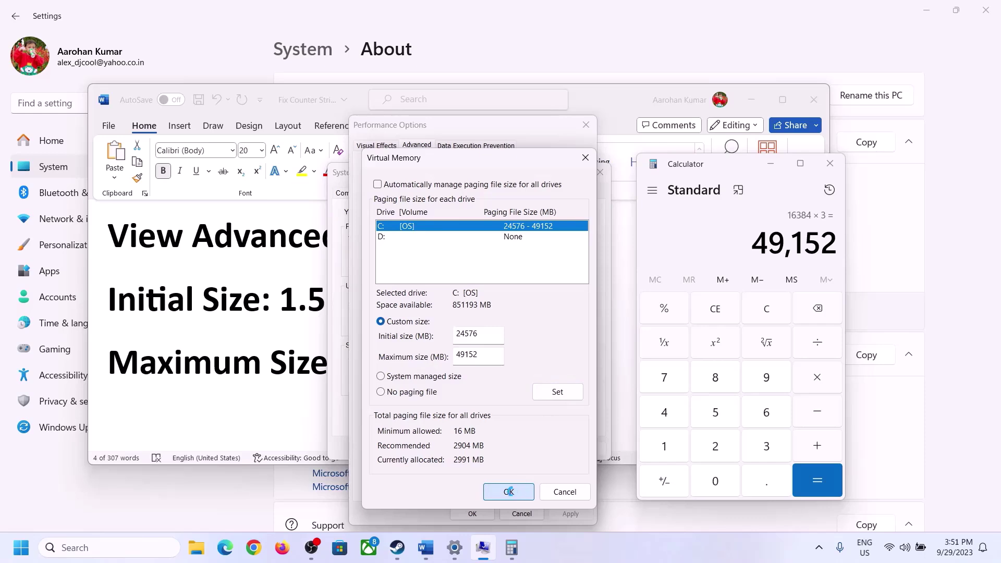
{"action": "left_click", "coordinate": [618, 320]}
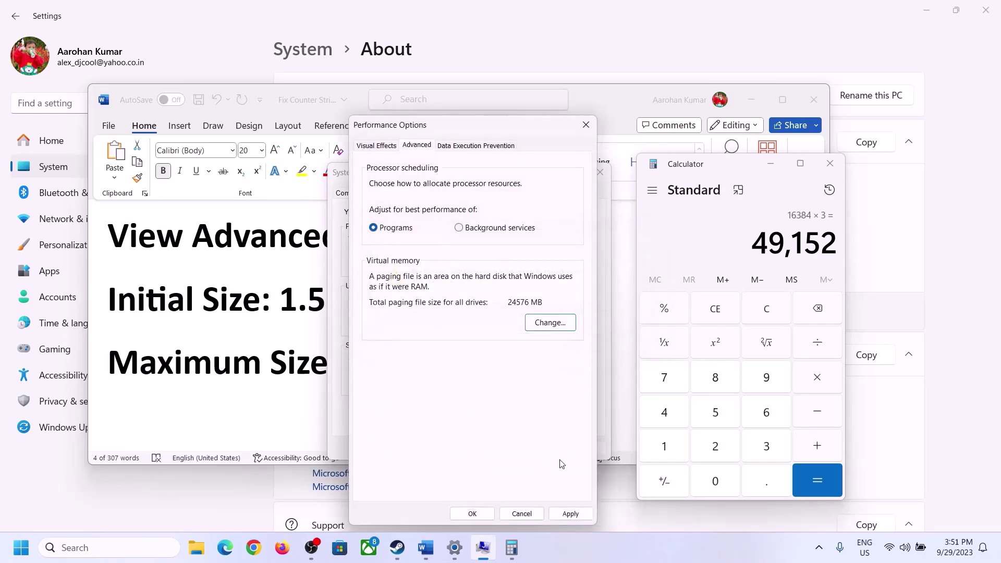
Apply and close the Performance Options and System Properties dialogs, dismissing the restart prompt without restarting
{"action": "left_click", "coordinate": [569, 515]}
{"action": "left_click", "coordinate": [492, 515]}
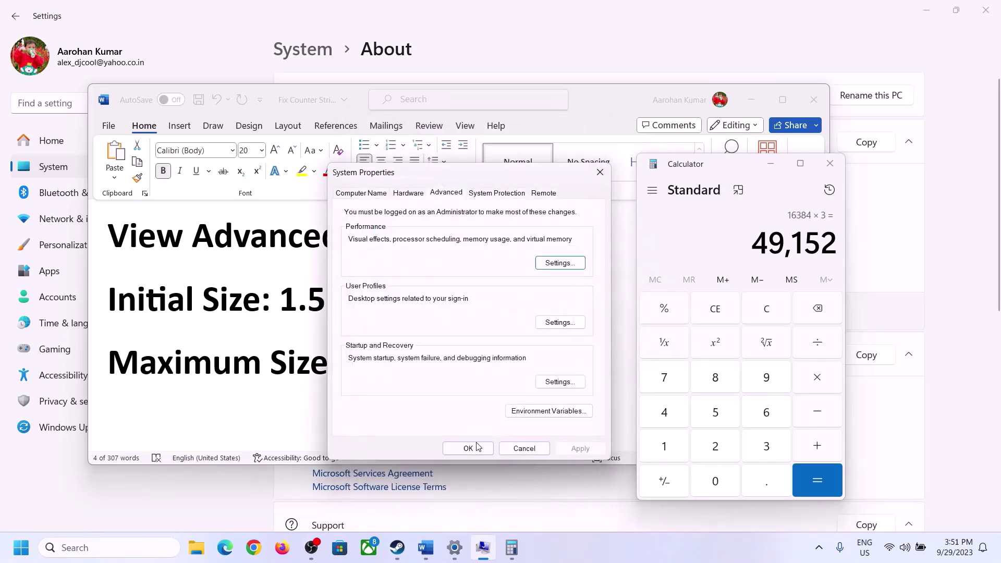
{"action": "left_click", "coordinate": [475, 447]}
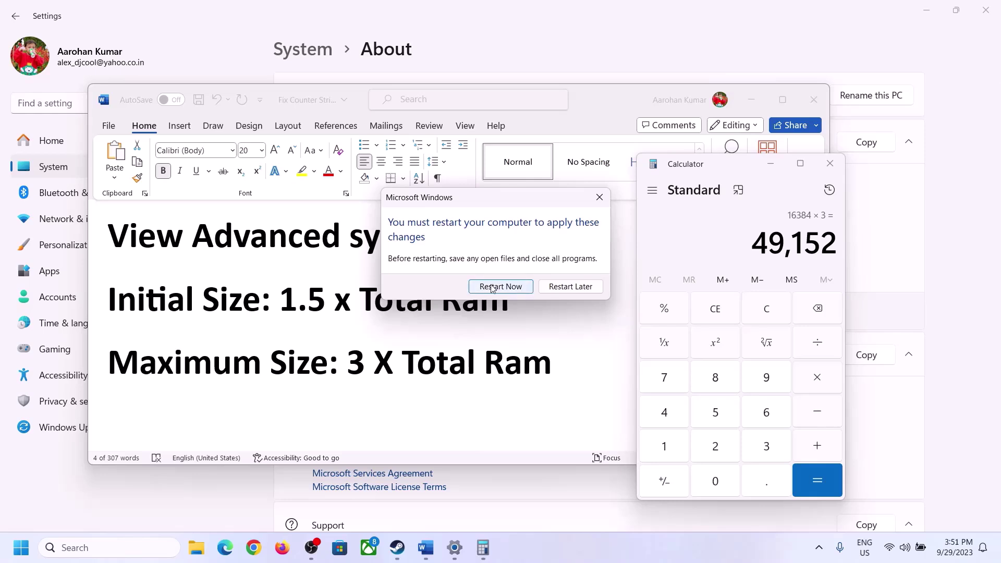
{"action": "left_click", "coordinate": [599, 197]}
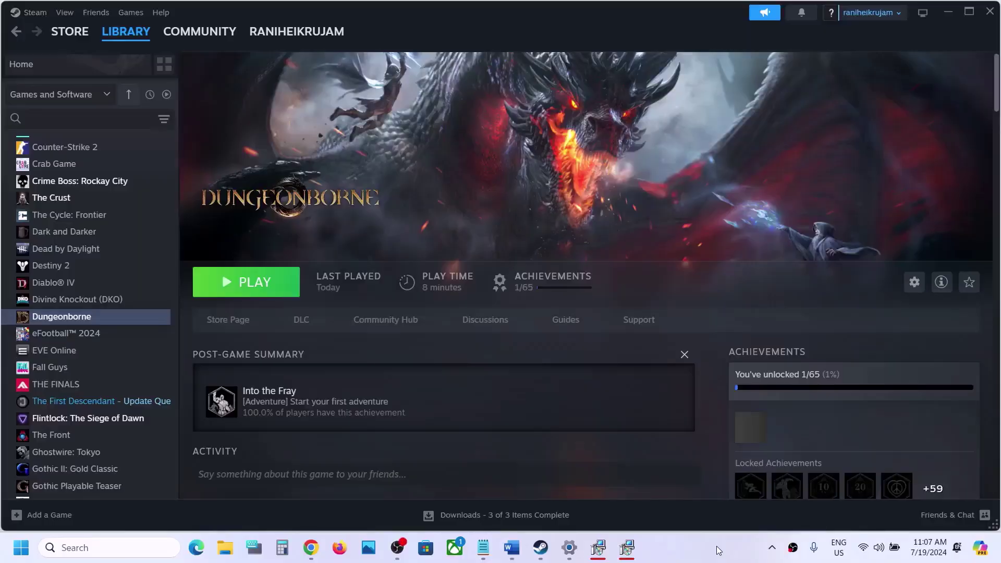
Review Step 12 on windowed mode and lower graphics settings in the Word notes before returning to Steam
{"action": "left_click", "coordinate": [513, 548]}
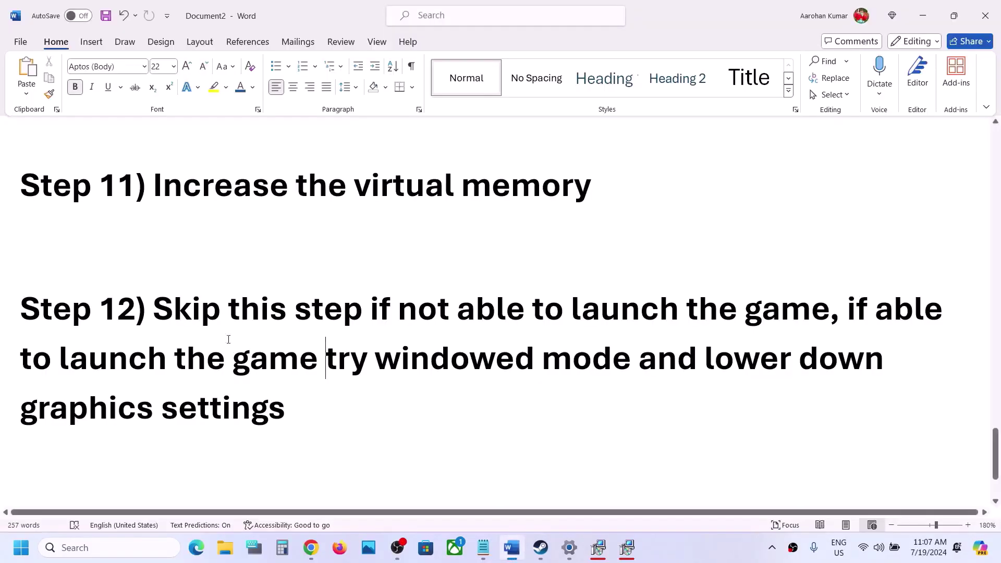
{"action": "left_click_drag", "start_coordinate": [156, 320], "coordinate": [249, 411]}
{"action": "left_click", "coordinate": [253, 408]}
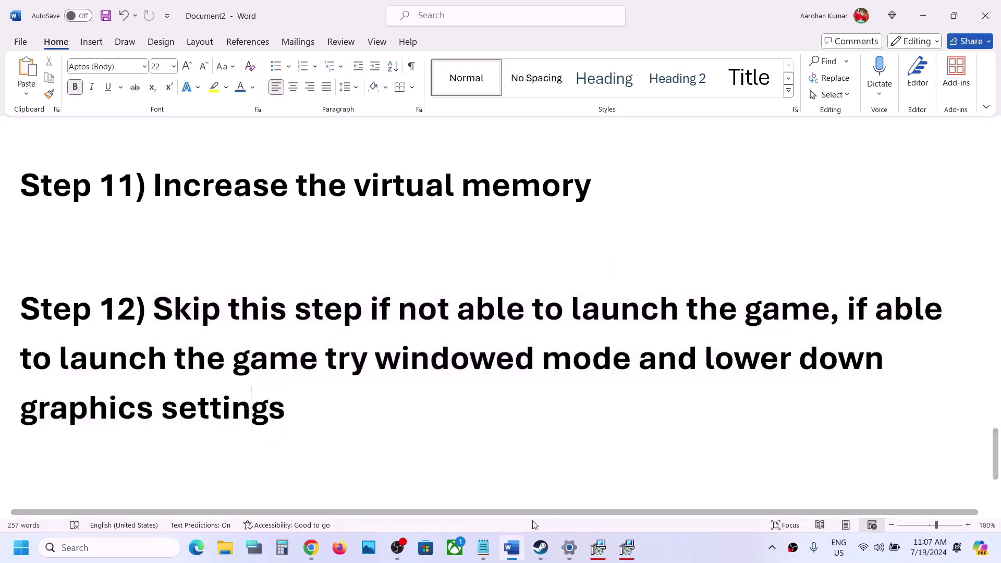
{"action": "left_click", "coordinate": [541, 548]}
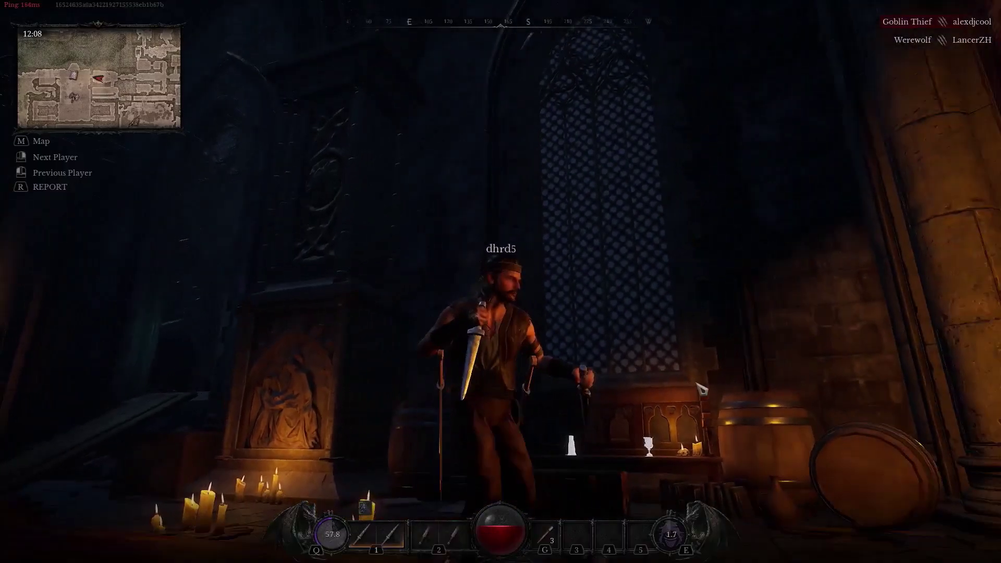
Open Dungeonborne's in-game video settings and set the display mode to Windowed
{"action": "key", "text": "Escape"}
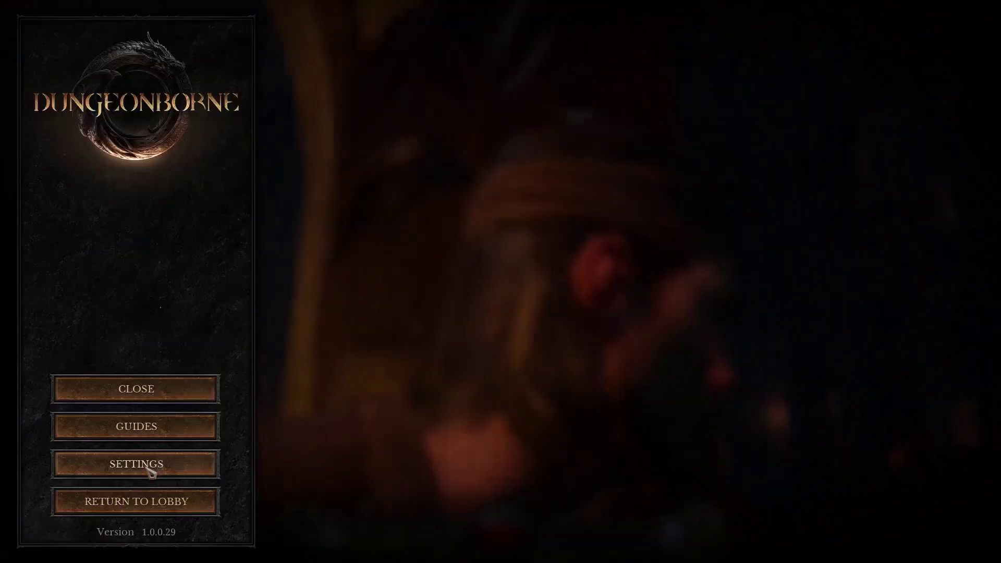
{"action": "left_click", "coordinate": [150, 469]}
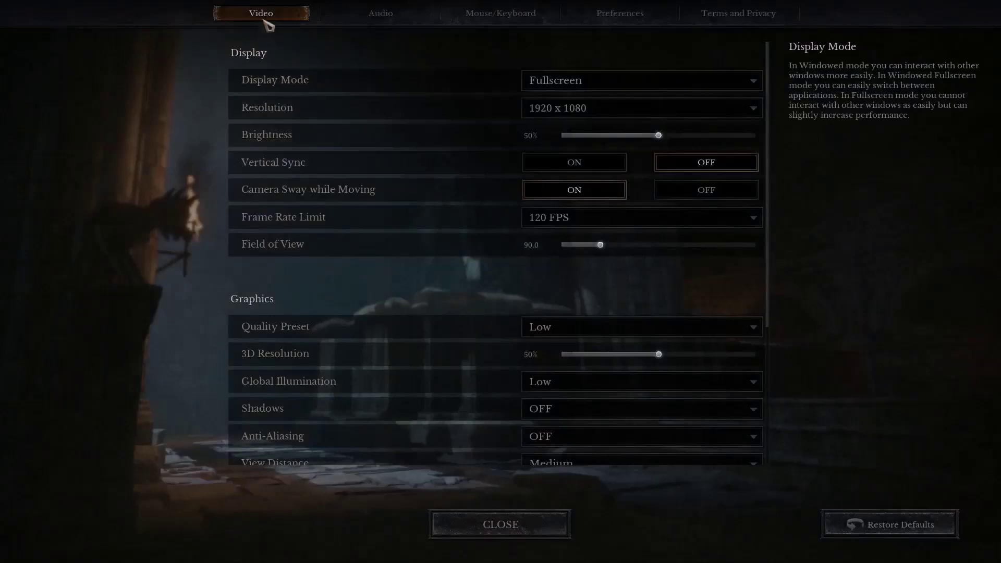
{"action": "left_click", "coordinate": [599, 88]}
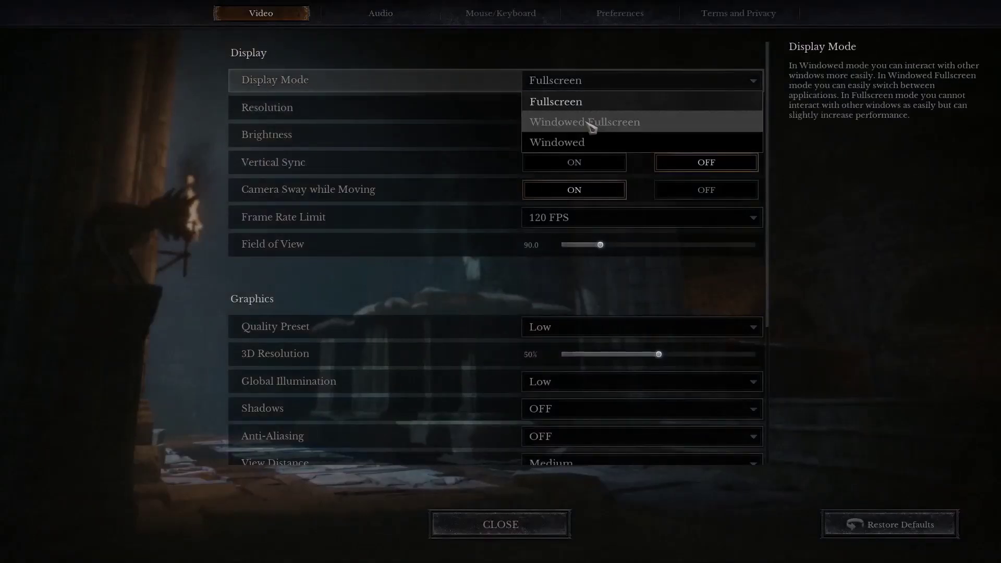
{"action": "left_click", "coordinate": [573, 143]}
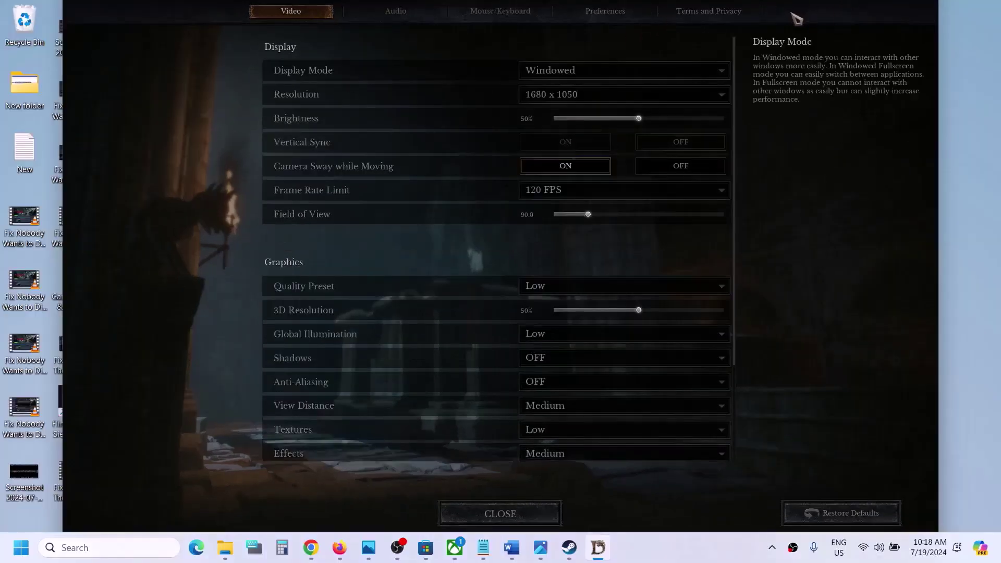
Check the available resolutions without changing the selection and set the frame rate limit to 60 FPS
{"action": "left_click", "coordinate": [552, 104]}
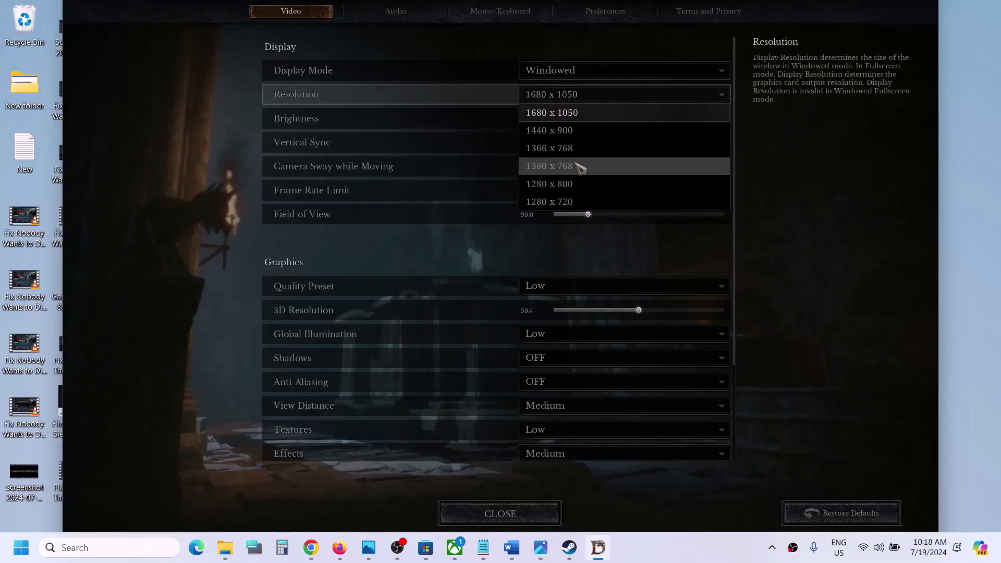
{"action": "left_click", "coordinate": [576, 119]}
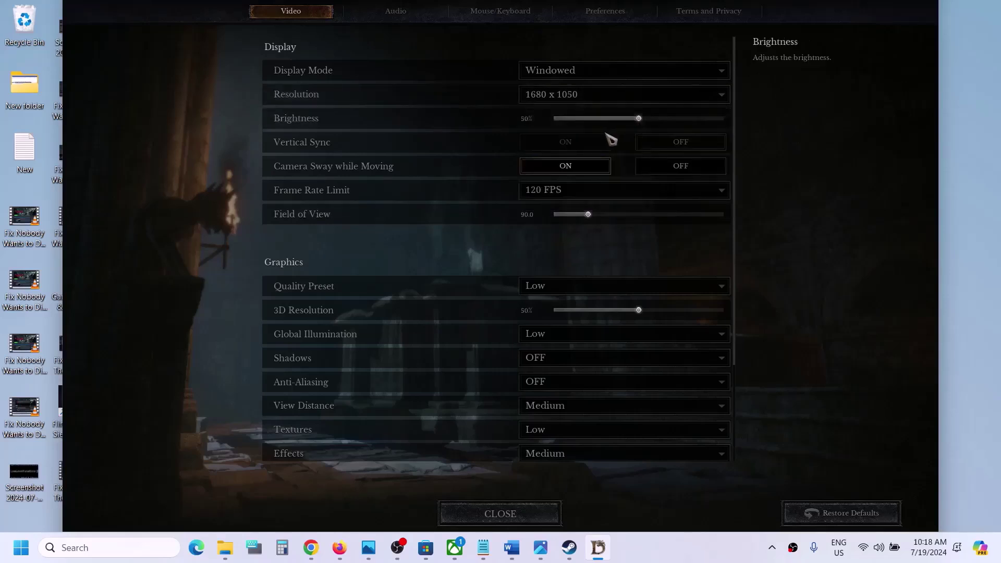
{"action": "left_click", "coordinate": [585, 201]}
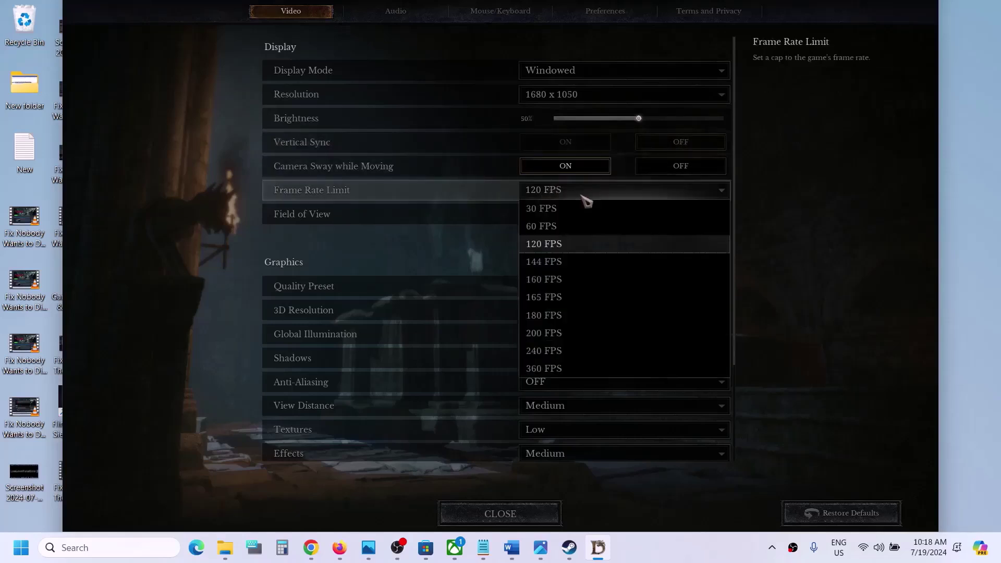
{"action": "left_click", "coordinate": [563, 228]}
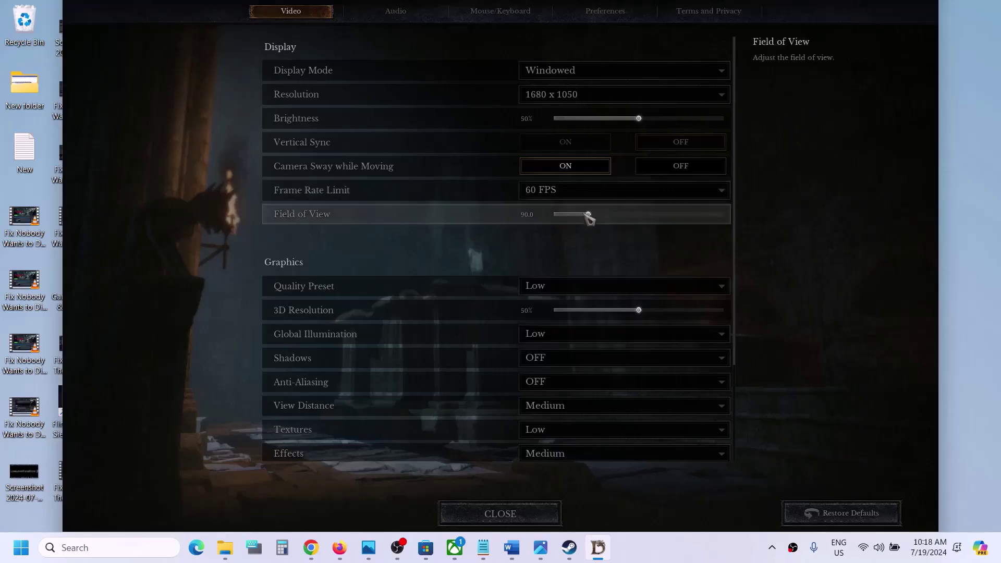
Set the graphics quality preset to Medium
{"action": "scroll", "coordinate": [565, 243], "scroll_direction": "down", "scroll_amount": 1}
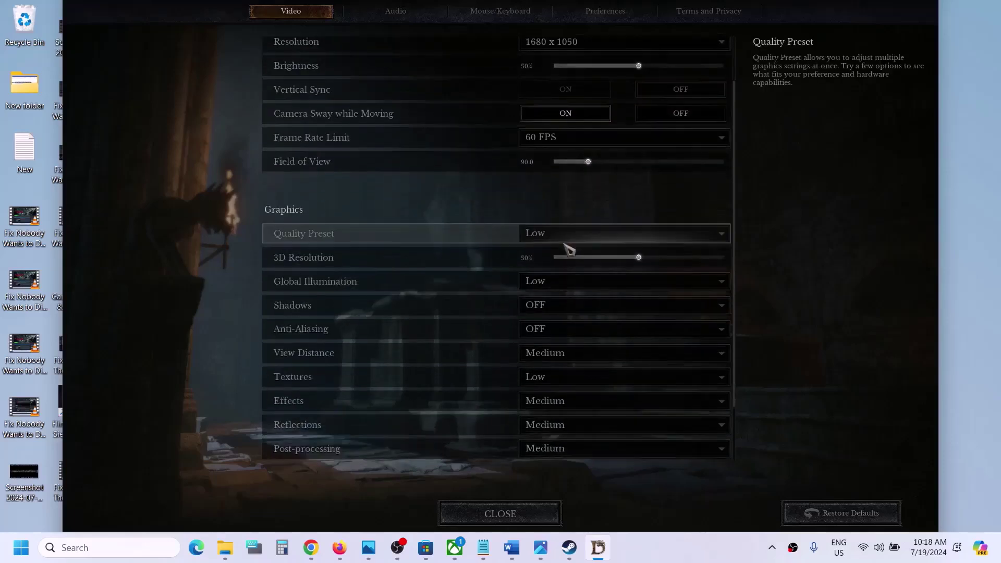
{"action": "left_click", "coordinate": [565, 241]}
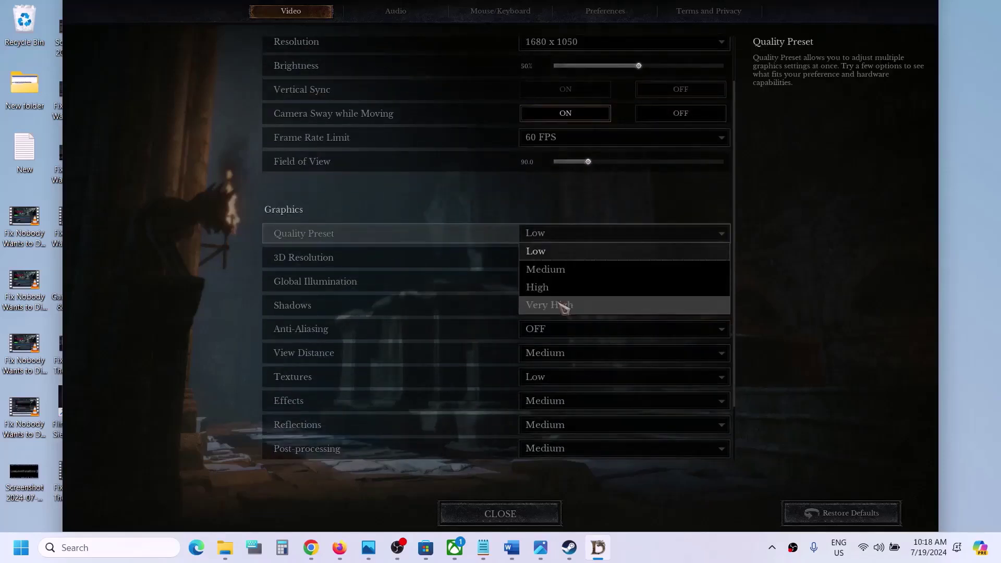
{"action": "left_click", "coordinate": [574, 277]}
Examine the supersampling options, try FSR Quality, and set Supersampling Mode to OFF
{"action": "scroll", "coordinate": [583, 303], "scroll_direction": "down", "scroll_amount": 1}
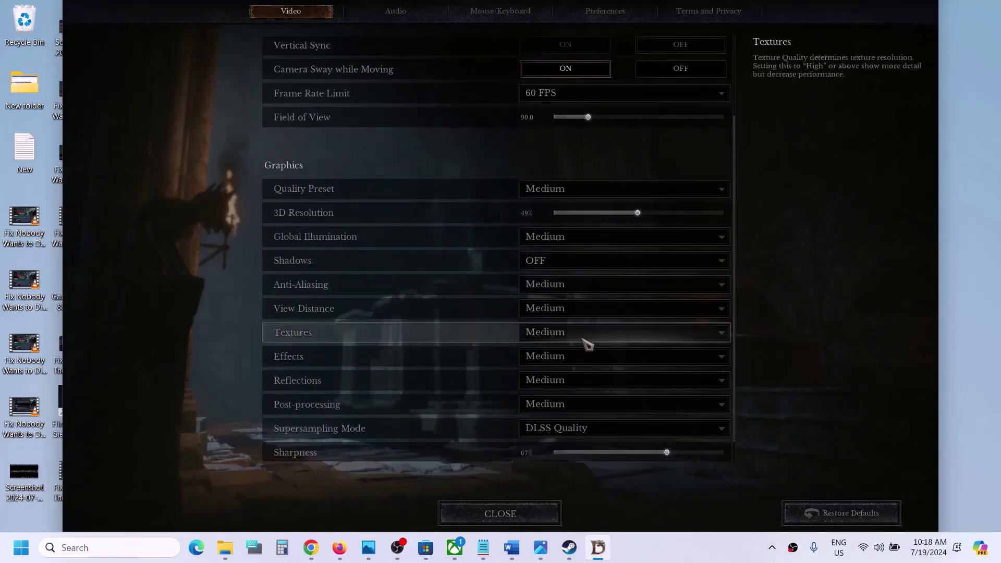
{"action": "scroll", "coordinate": [587, 343], "scroll_direction": "down", "scroll_amount": 1}
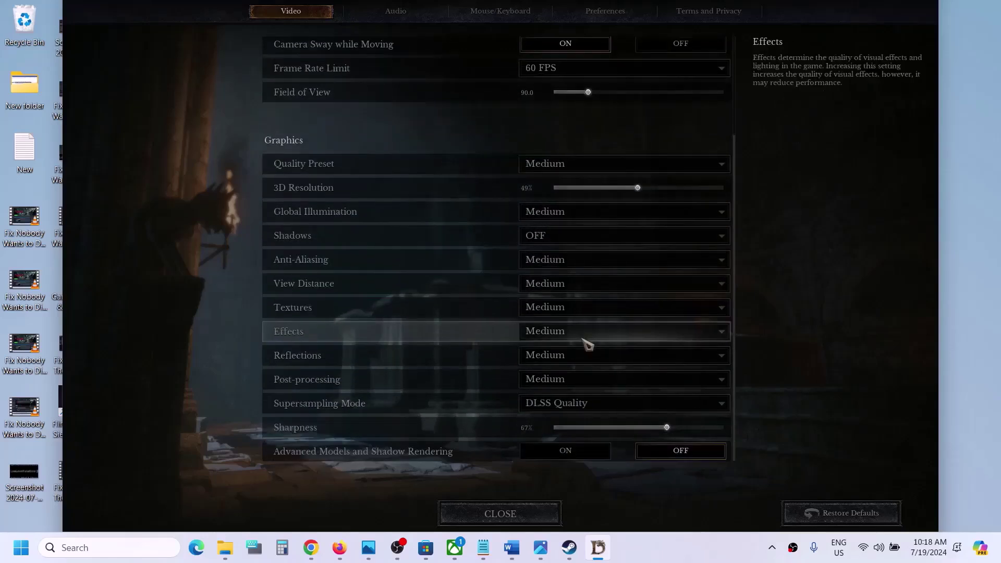
{"action": "left_click", "coordinate": [587, 411]}
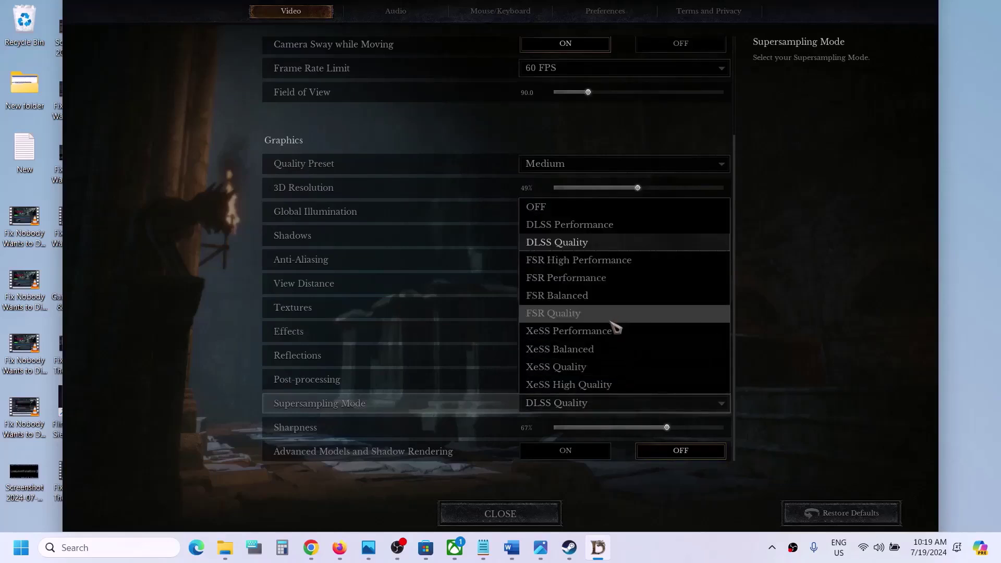
{"action": "left_click", "coordinate": [570, 246]}
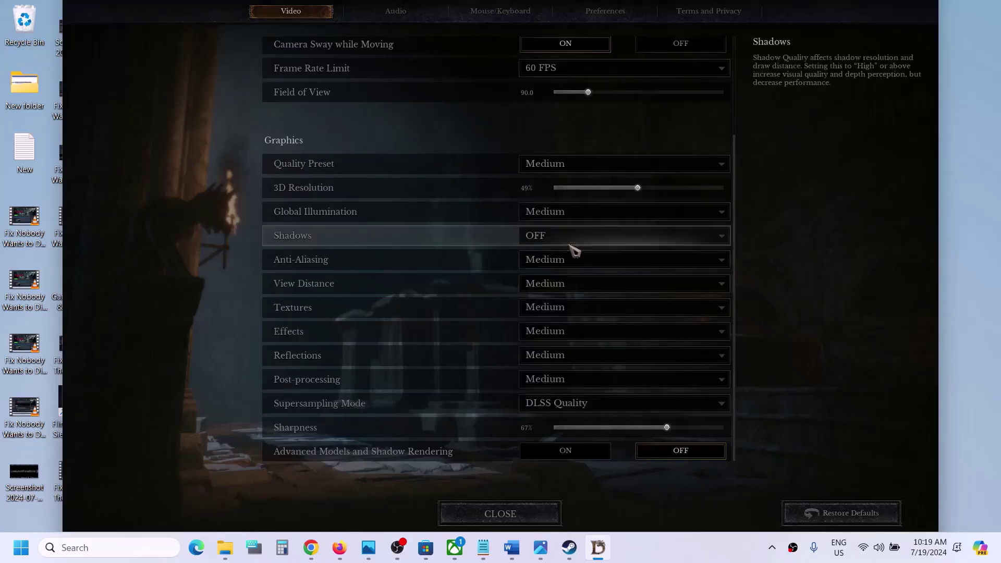
{"action": "left_click", "coordinate": [604, 411]}
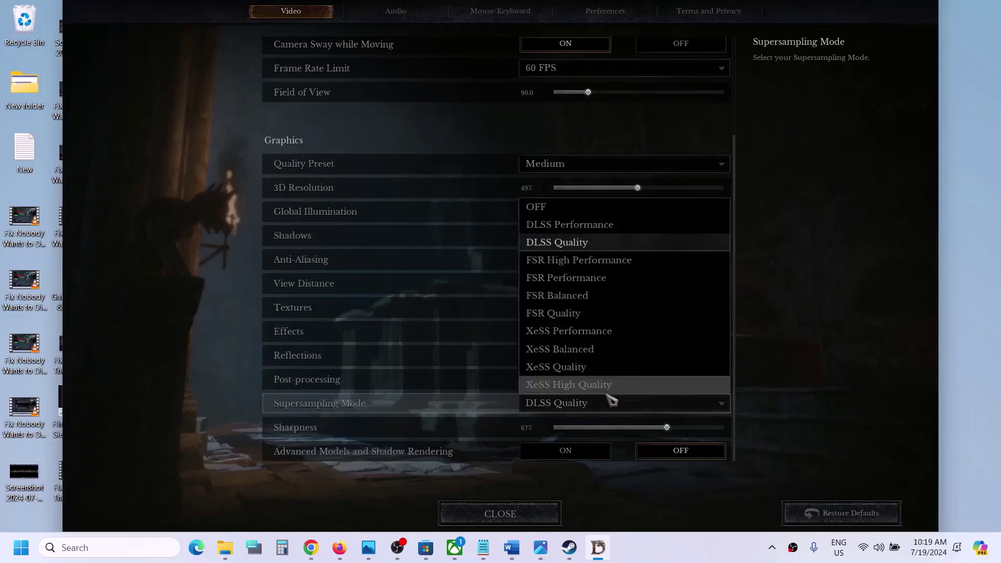
{"action": "left_click", "coordinate": [580, 315]}
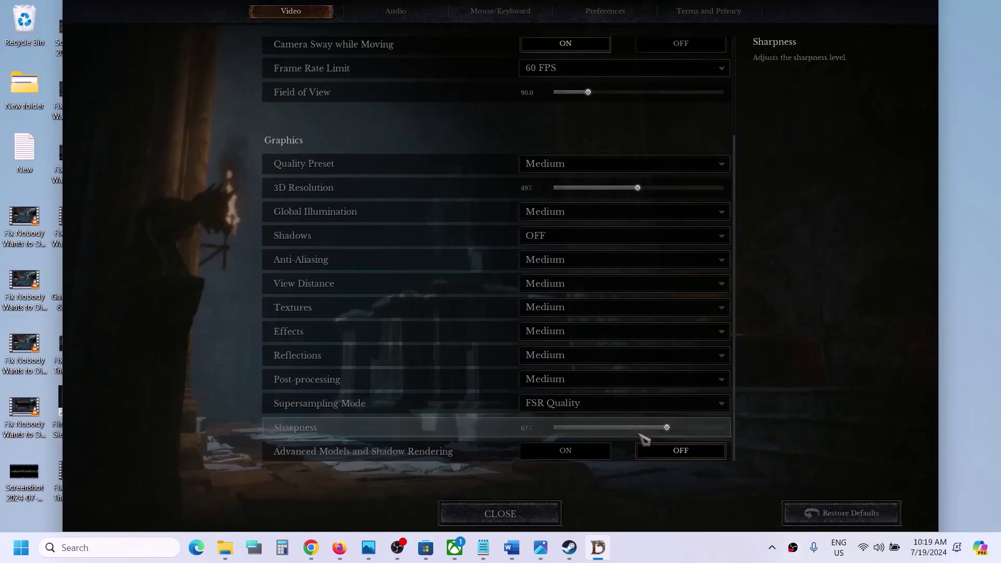
{"action": "left_click", "coordinate": [610, 410]}
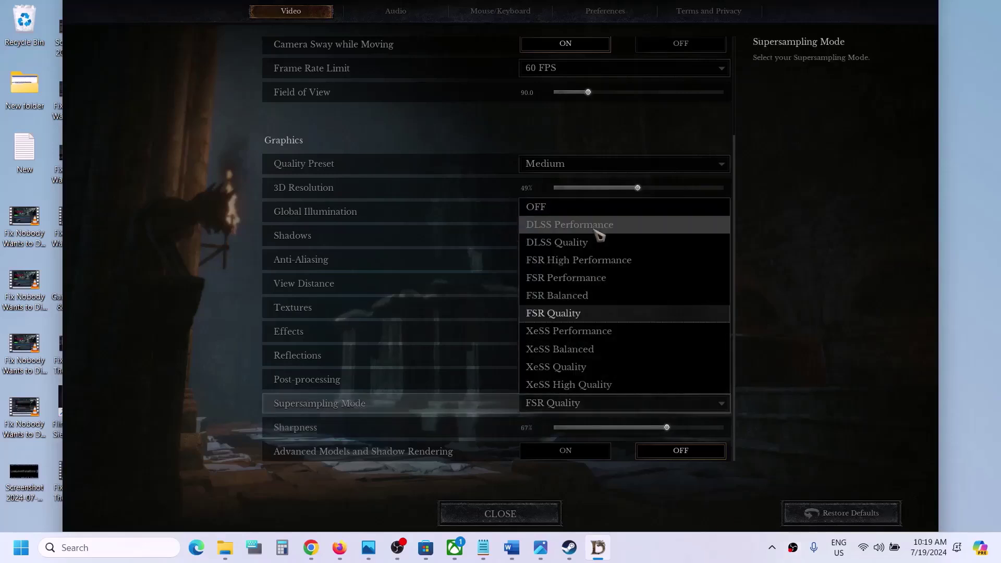
{"action": "left_click", "coordinate": [566, 214]}
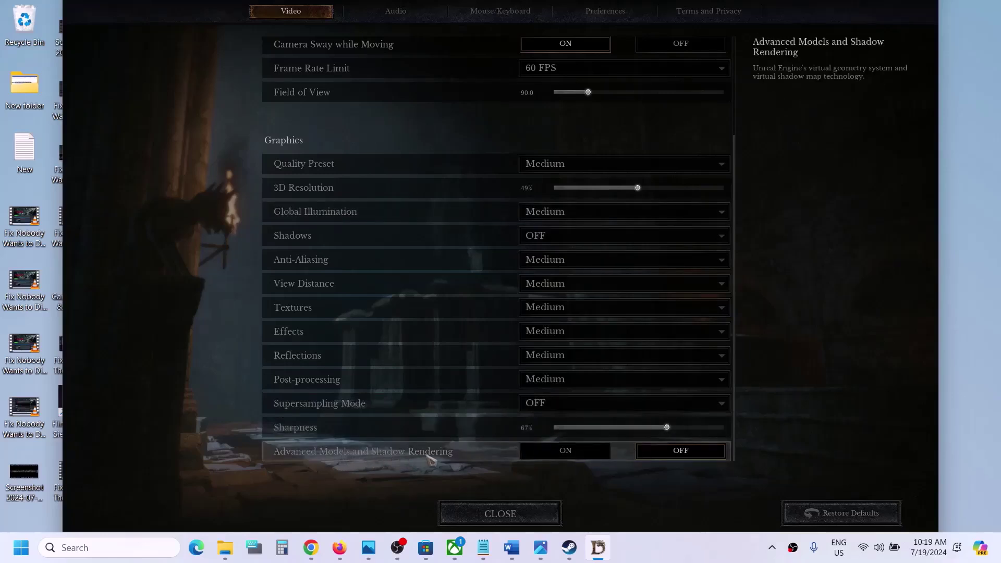
Switch Advanced Models and Shadow Rendering on and back to OFF, and leave the video settings
{"action": "left_click", "coordinate": [582, 454]}
{"action": "left_click", "coordinate": [694, 455]}
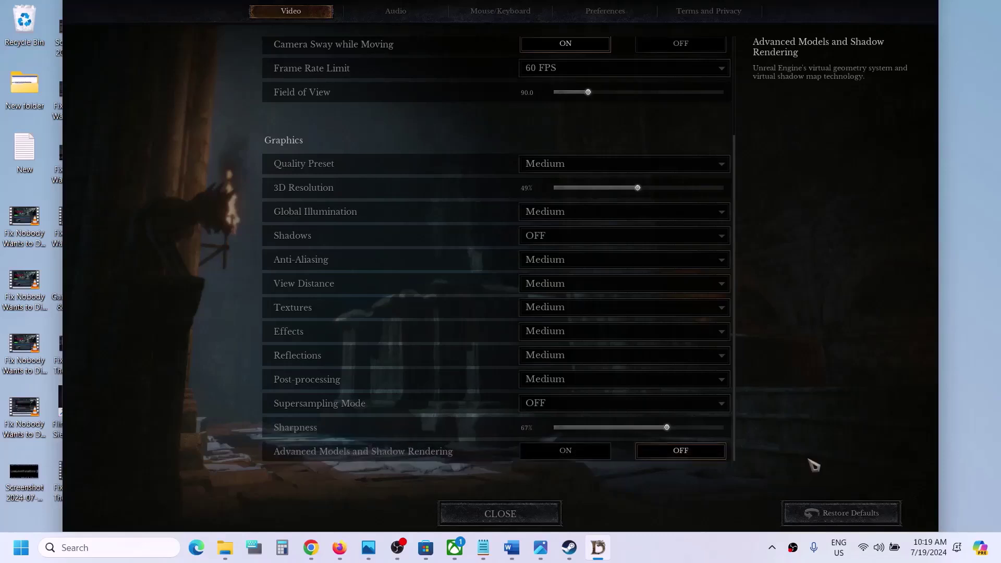
{"action": "key", "text": "Escape"}
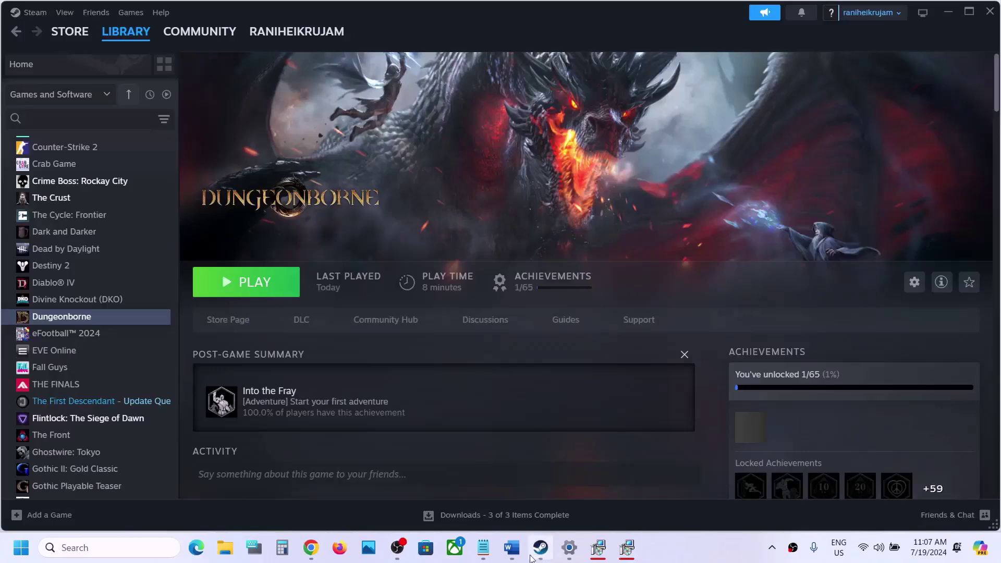
Switch to the Word notes to review Step 13 on uninstalling and reinstalling the game before returning to Steam
{"action": "left_click", "coordinate": [512, 548]}
{"action": "scroll", "coordinate": [162, 406], "scroll_direction": "down", "scroll_amount": 5}
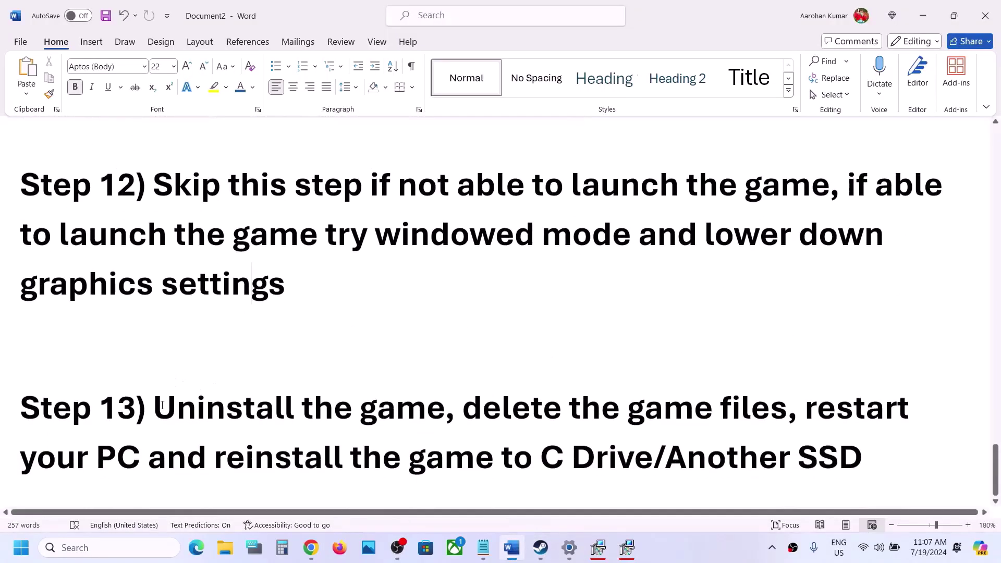
{"action": "left_click_drag", "start_coordinate": [162, 406], "coordinate": [866, 458]}
{"action": "left_click", "coordinate": [541, 548]}
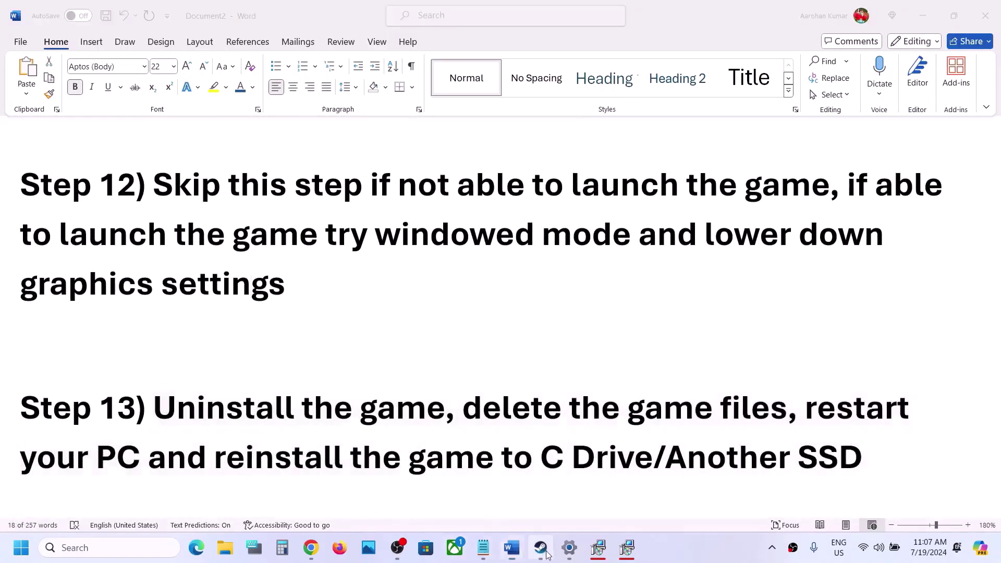
Examine the management options for Dungeonborne in the Steam library, including Uninstall, and leave them without choosing one
{"action": "right_click", "coordinate": [134, 318]}
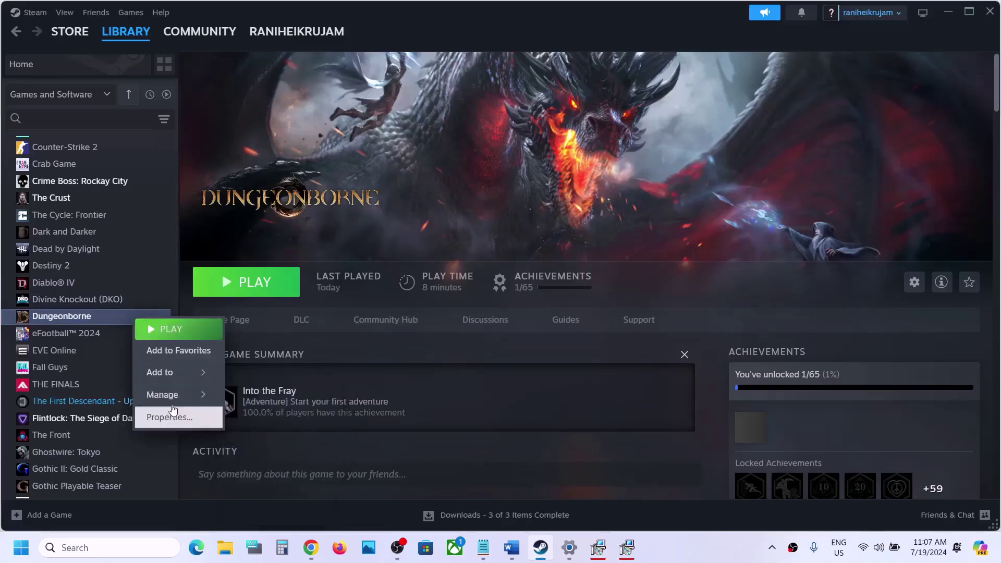
{"action": "mouse_move", "coordinate": [179, 395]}
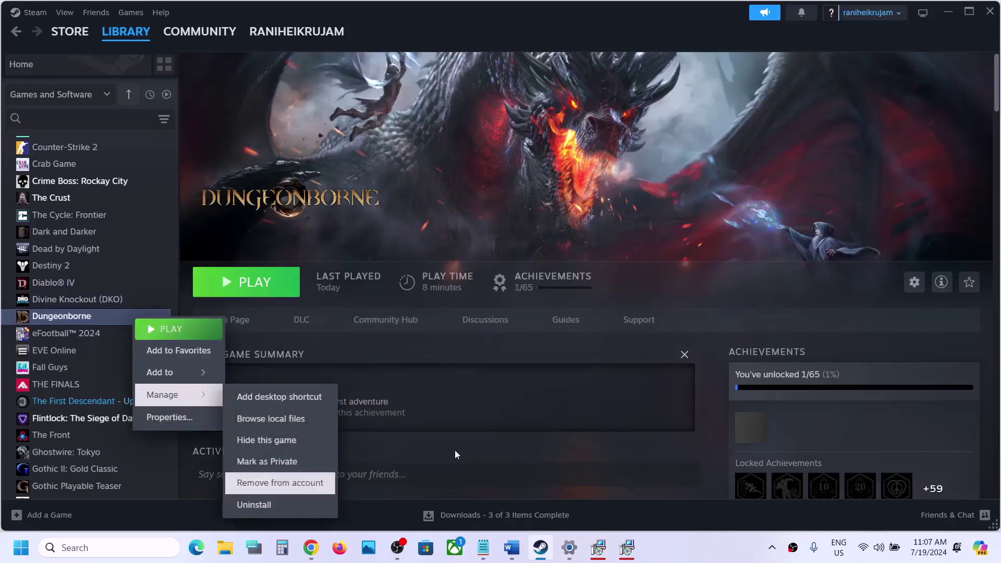
{"action": "left_click", "coordinate": [530, 415]}
Switch to the Word notes, review Step 13 on deleting game files and reinstalling to C Drive or another SSD, and return to Steam
{"action": "left_click", "coordinate": [511, 548]}
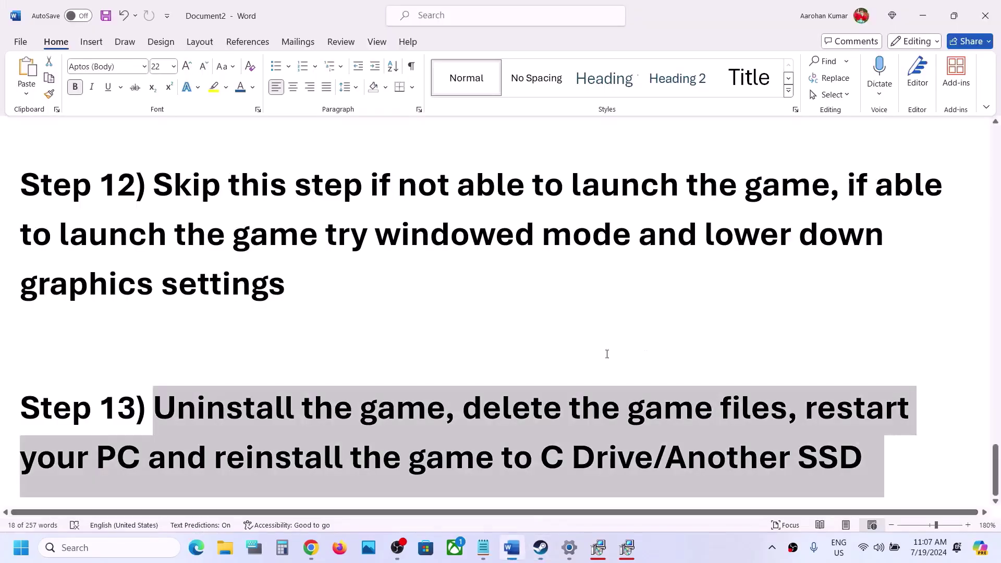
{"action": "left_click", "coordinate": [533, 403]}
{"action": "left_click_drag", "start_coordinate": [463, 409], "coordinate": [621, 462]}
{"action": "left_click", "coordinate": [622, 463]}
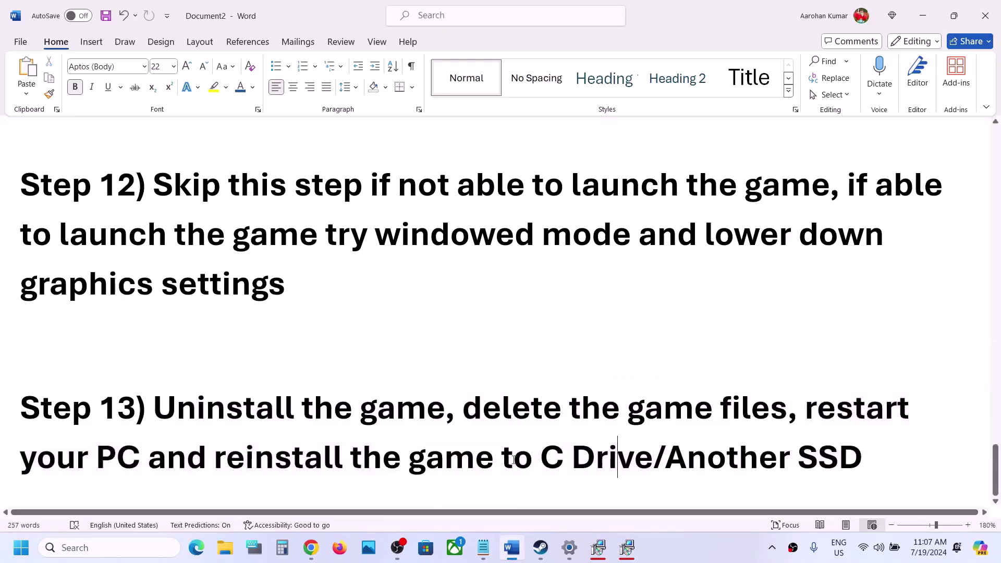
{"action": "left_click_drag", "start_coordinate": [486, 461], "coordinate": [607, 460]}
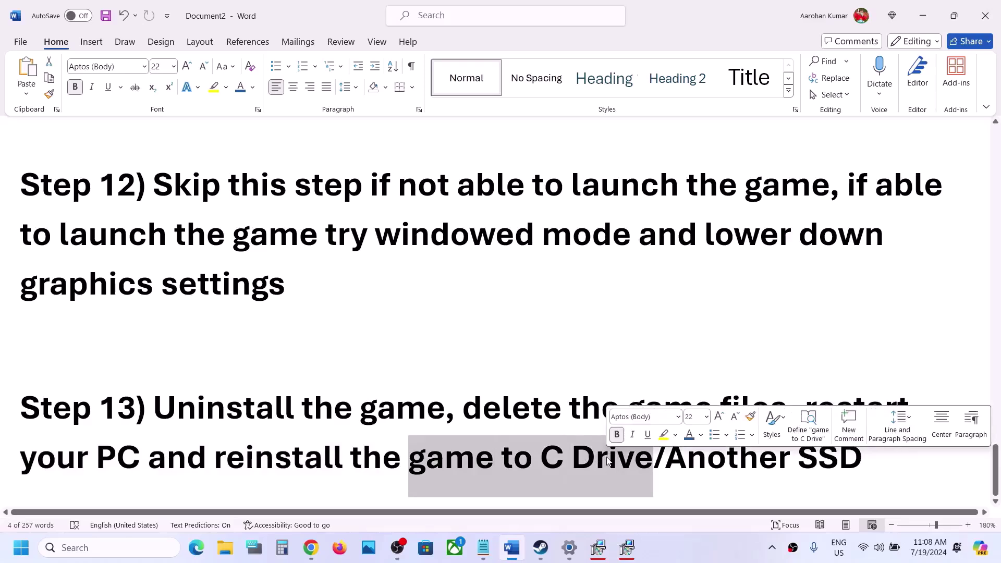
{"action": "left_click", "coordinate": [479, 472]}
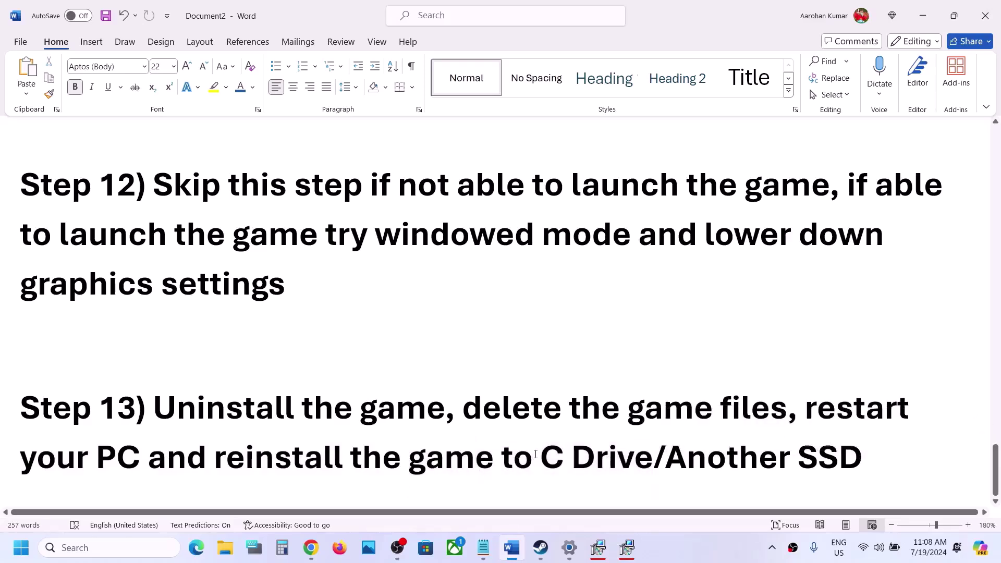
{"action": "left_click_drag", "start_coordinate": [536, 454], "coordinate": [664, 459]}
{"action": "key", "text": "Right"}
{"action": "left_click_drag", "start_coordinate": [541, 453], "coordinate": [864, 462]}
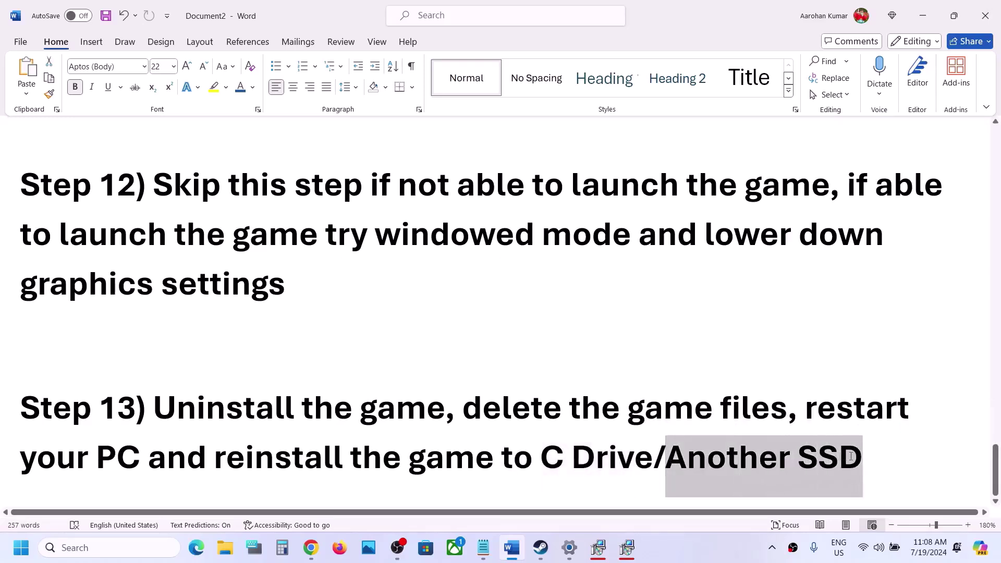
{"action": "left_click", "coordinate": [616, 382]}
{"action": "left_click", "coordinate": [541, 548]}
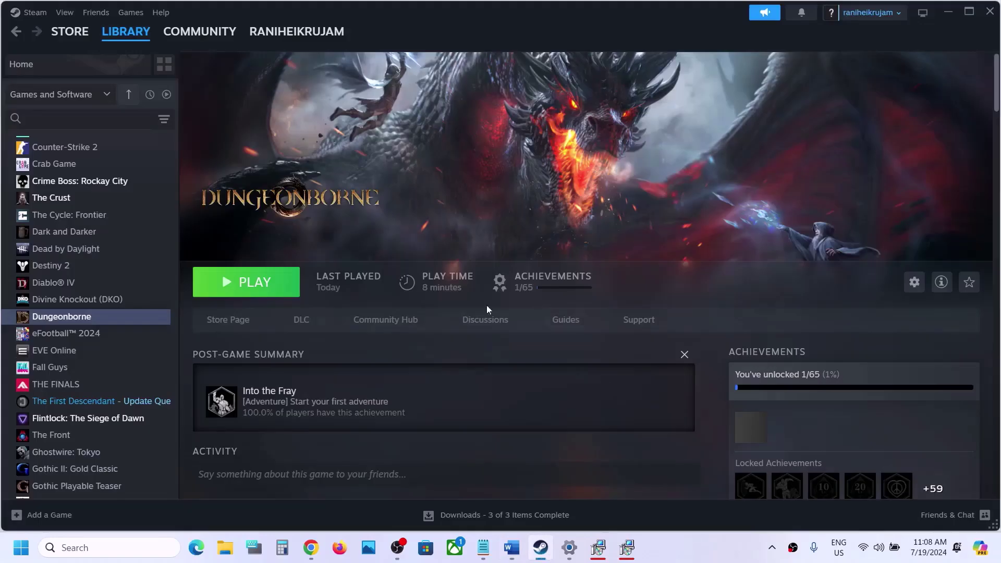